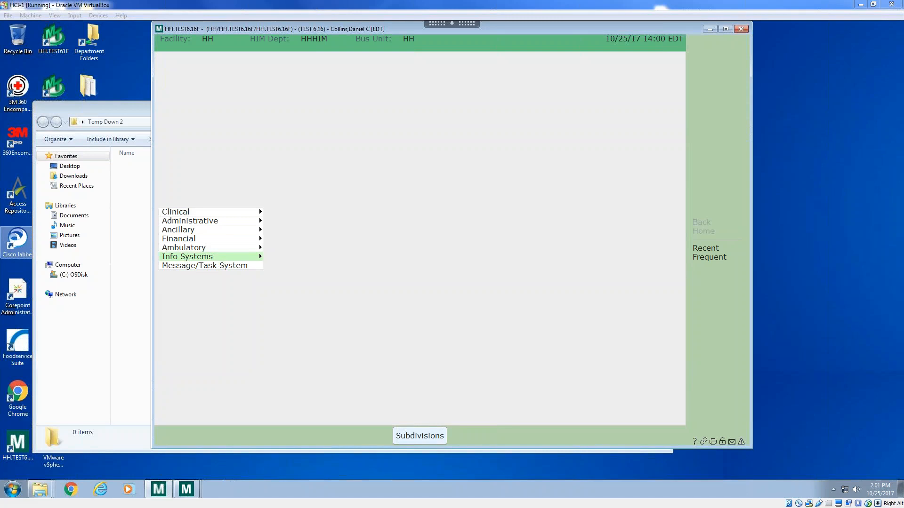
Open the Process Reports routine of the Report Designer within the M-AT customization options of Info Systems.
click(377, 119)
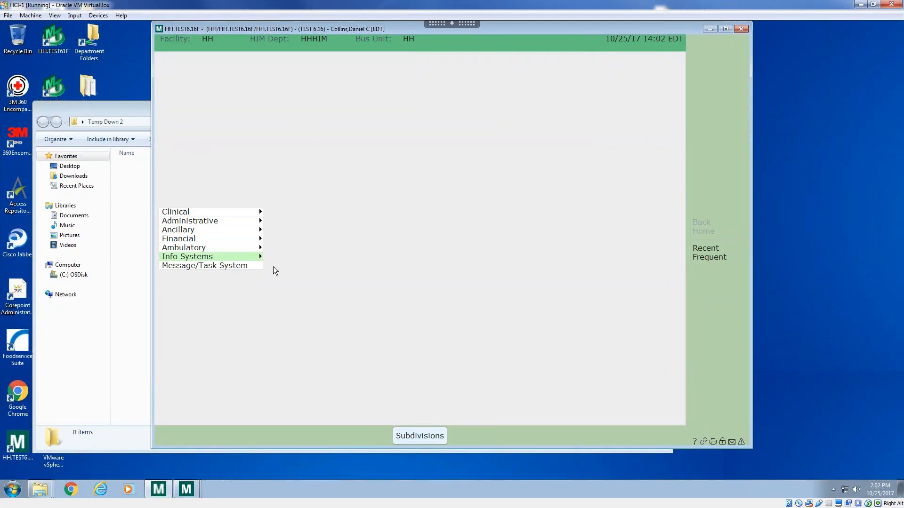
click(215, 258)
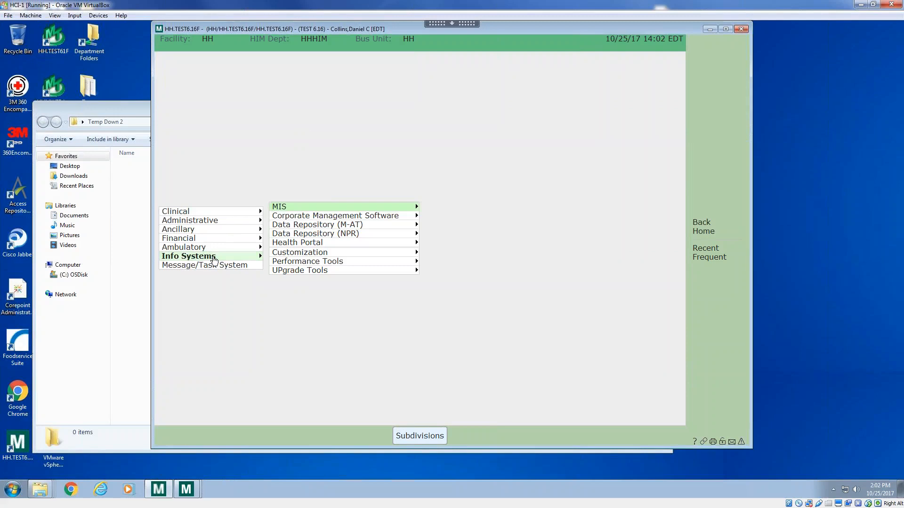
click(309, 254)
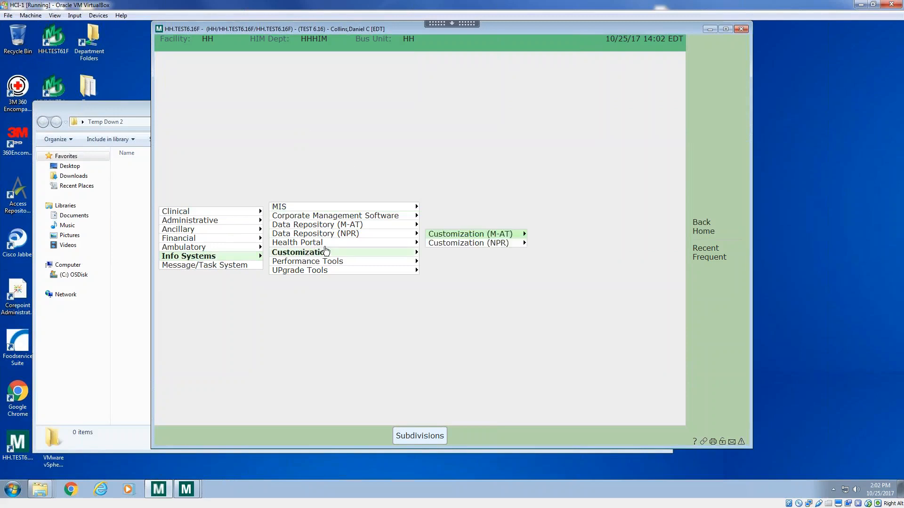
click(484, 238)
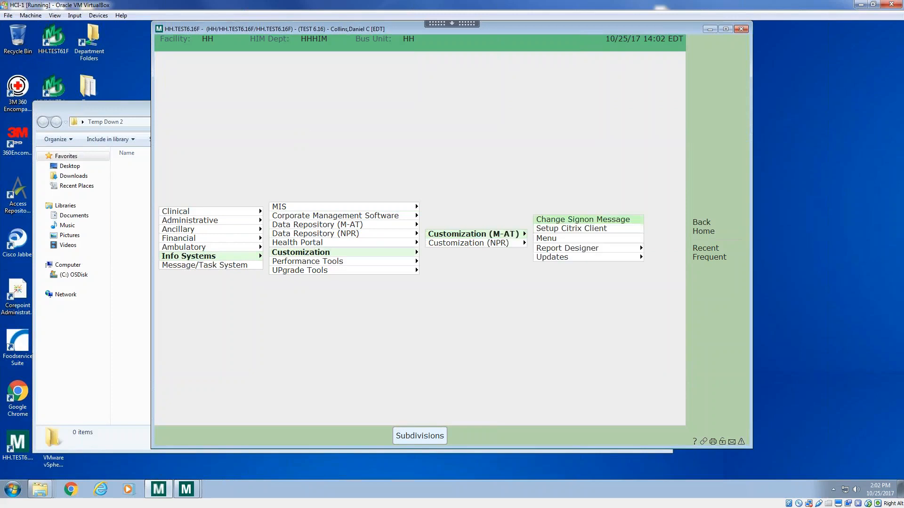
click(571, 248)
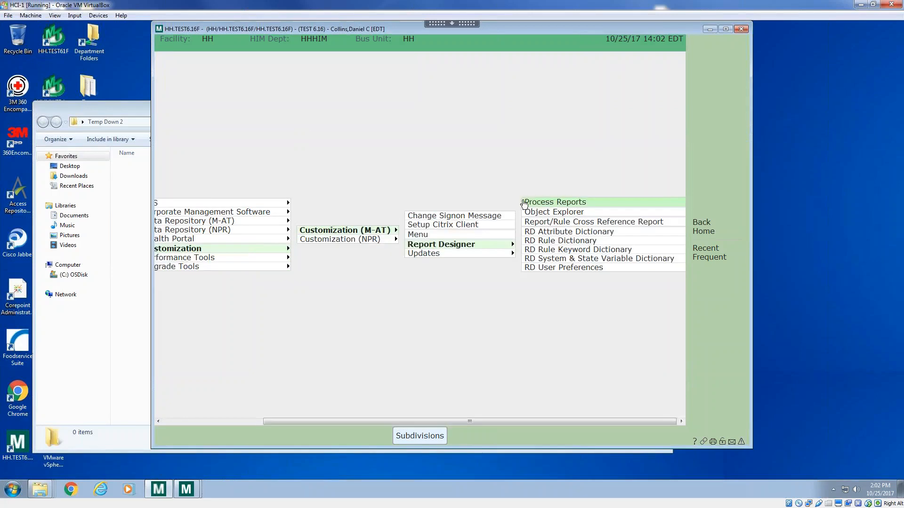
click(540, 205)
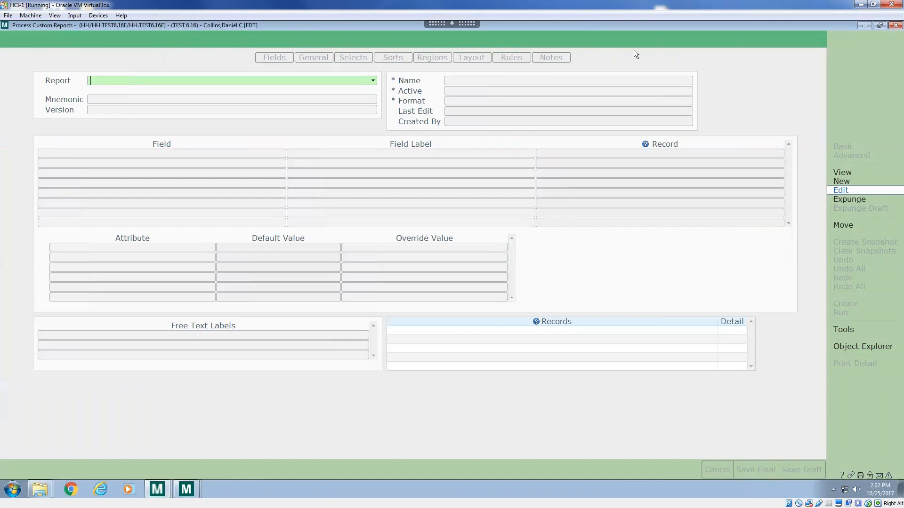
Look up reports beginning with "Bar" and open Bar Charges By Serv Date for editing.
text(Bar)
key(Return)
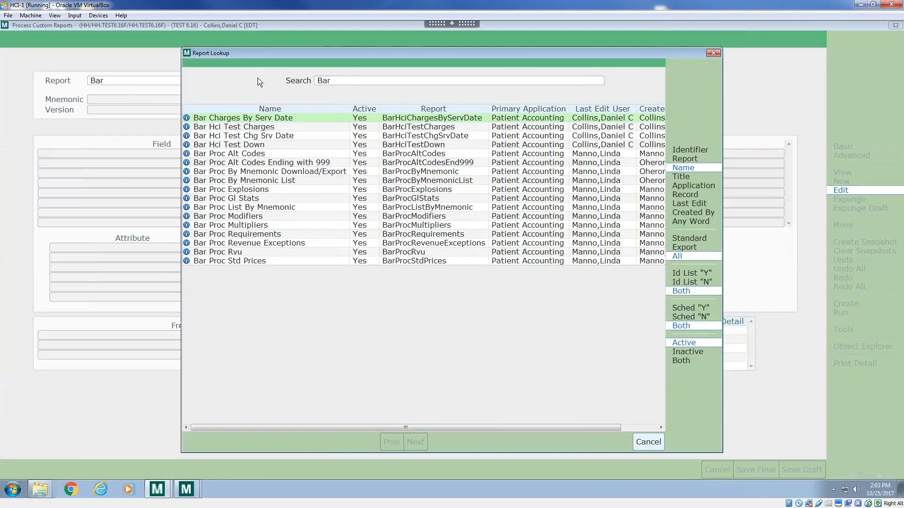
double_click(240, 119)
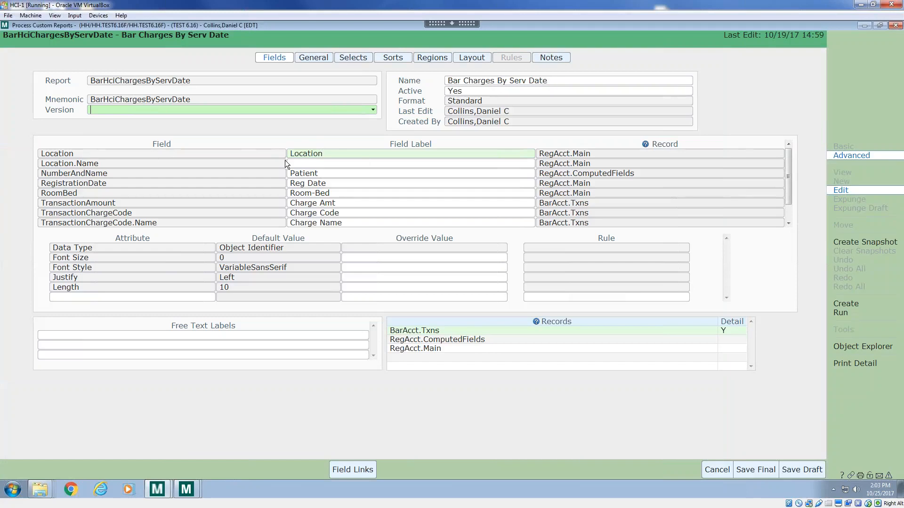
Examine the report's field list, from the charge amount through the transaction service date, and its field labels and records.
click(334, 203)
key(Down)
key(Down)
key(Down)
key(Down)
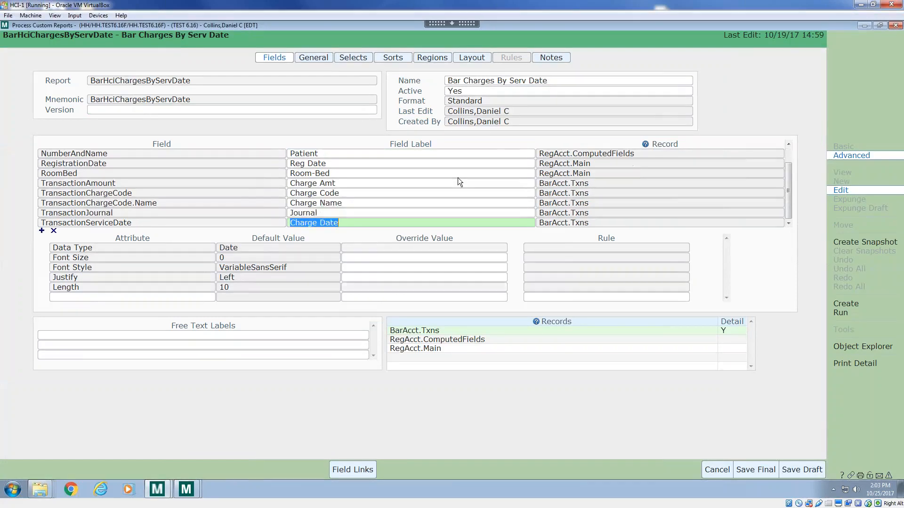
key(Up)
key(Up)
key(Up)
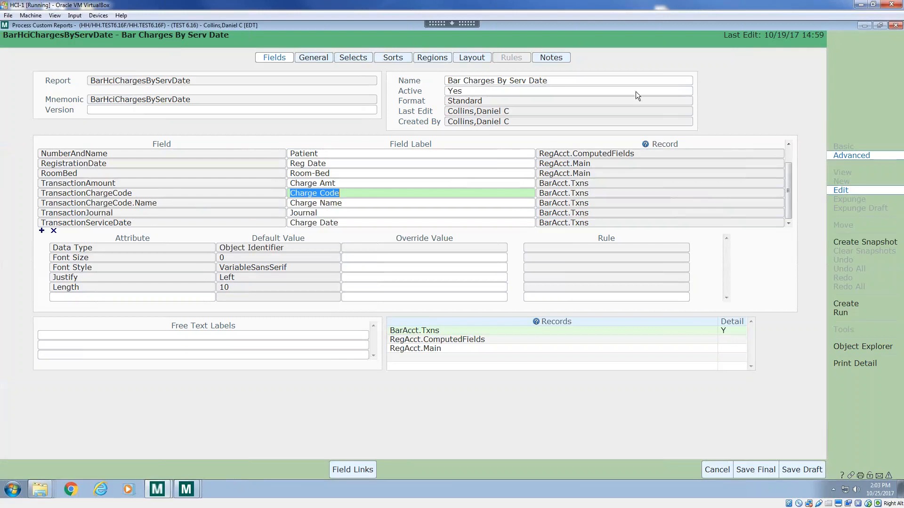
Run the report for registration dates from T-30 through T and send it to Preview.
click(847, 318)
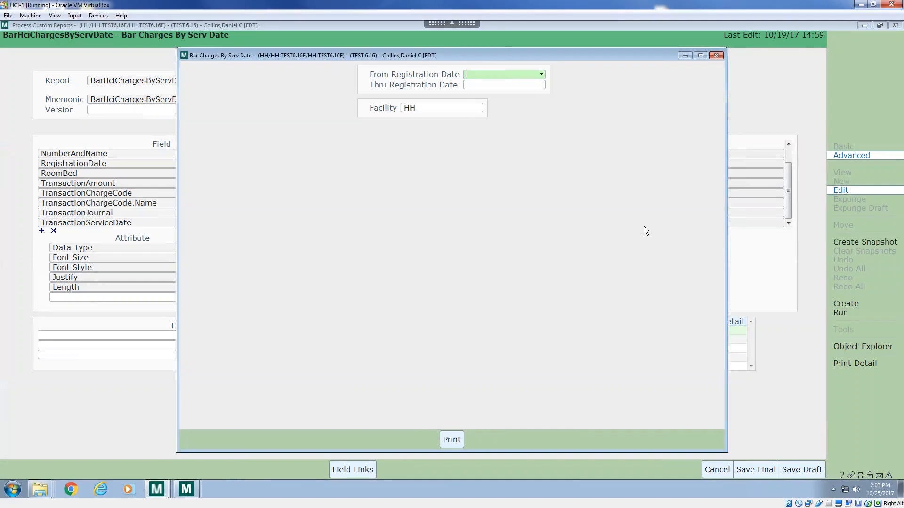
text(T-30)
key(Tab)
text(T)
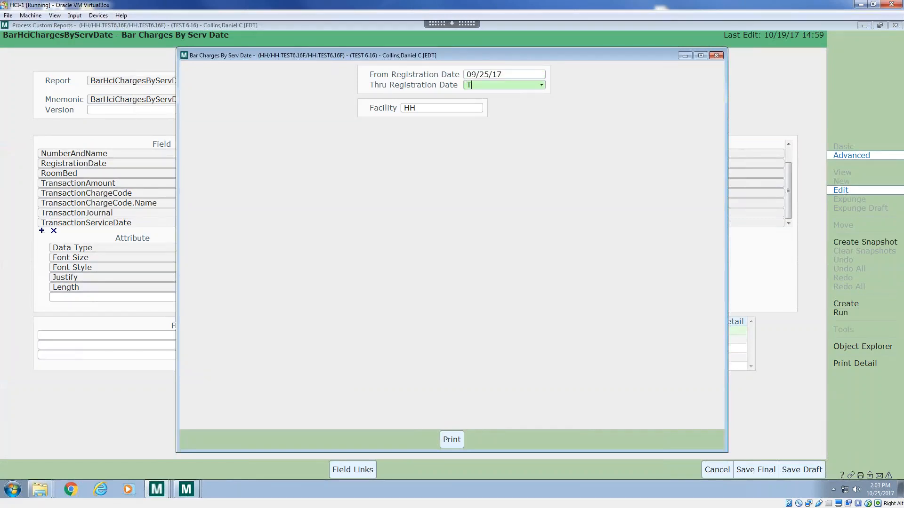
key(Tab)
click(452, 439)
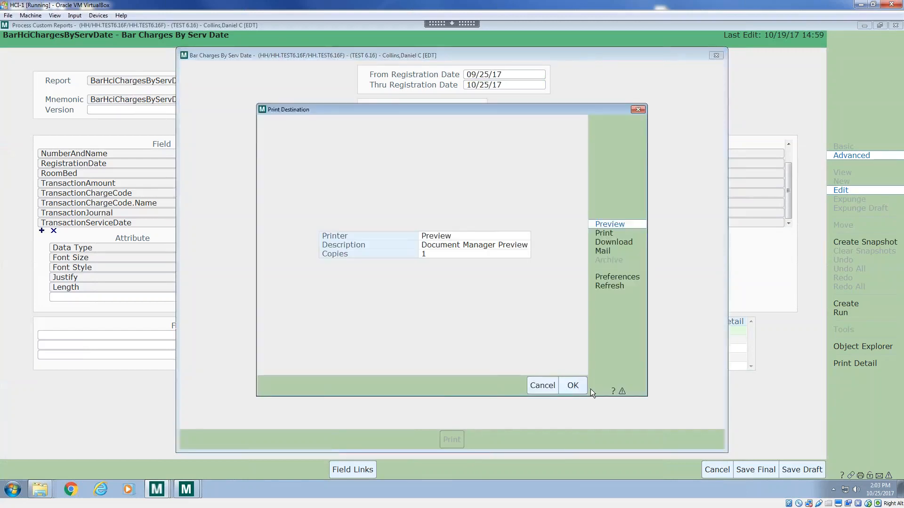
click(582, 387)
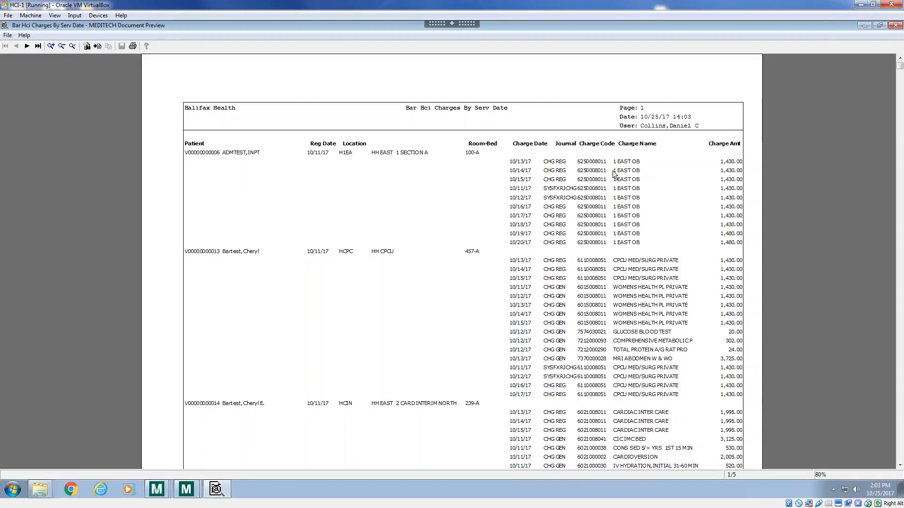
Look through the patient charges listed on the previewed report's pages and close the preview.
scroll(490, 336, down, 3)
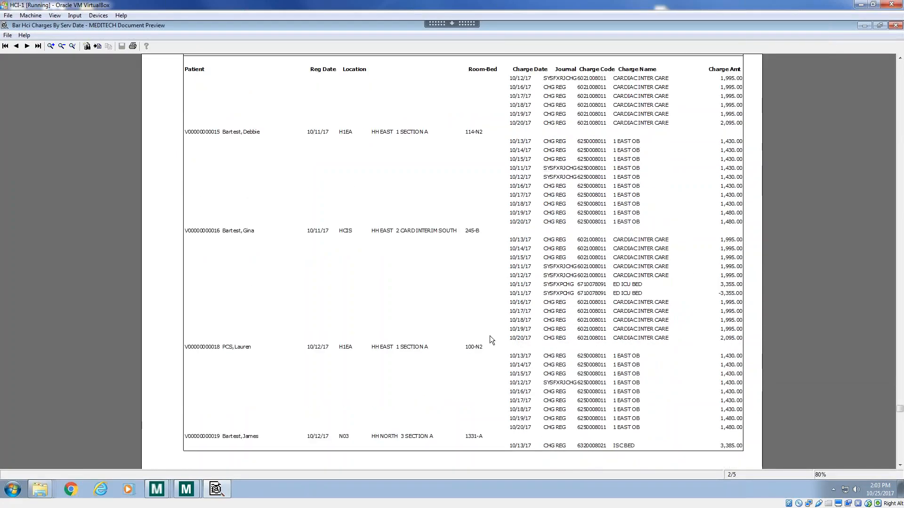
scroll(541, 220, up, 10)
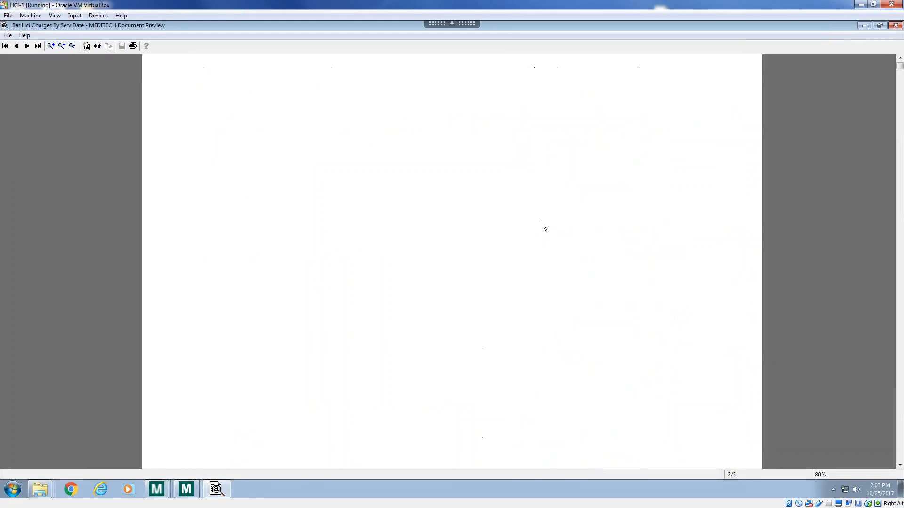
double_click(827, 29)
click(893, 32)
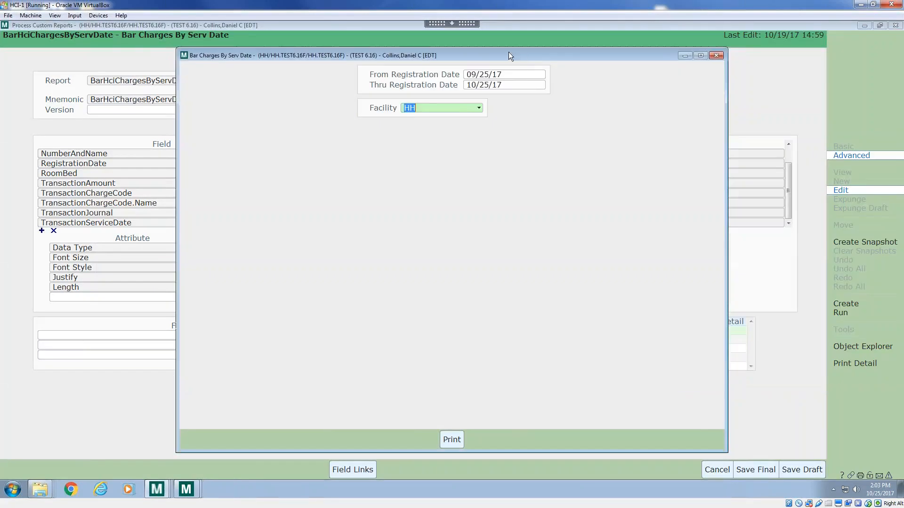
Move the registration date selection window aside, then close it together with the open report.
drag(482, 54, 556, 73)
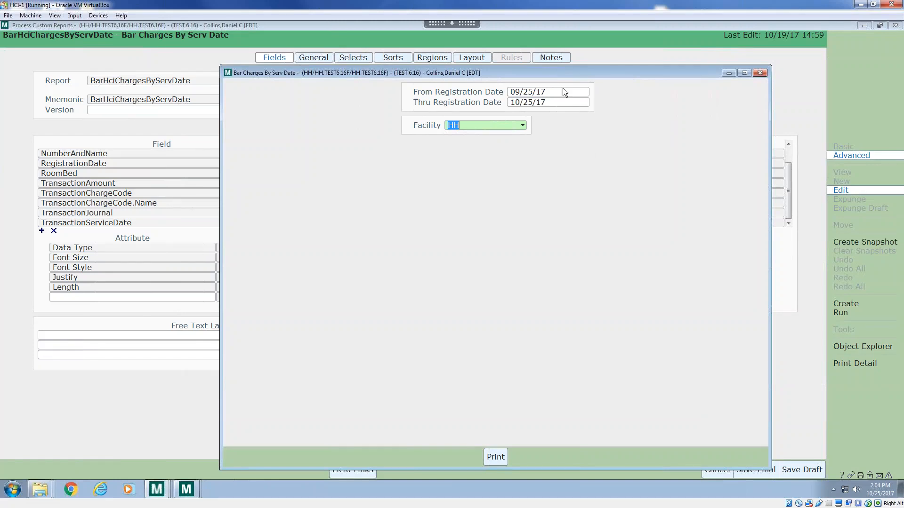
drag(553, 73, 538, 72)
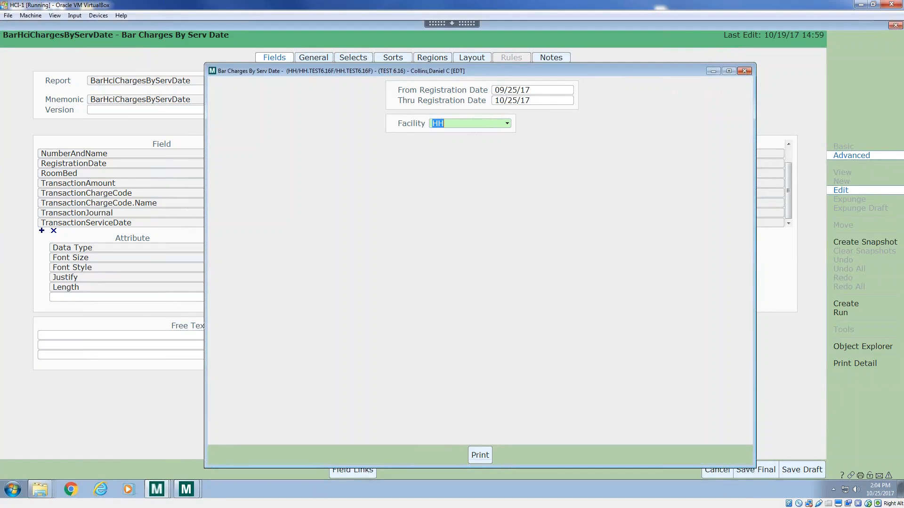
click(745, 71)
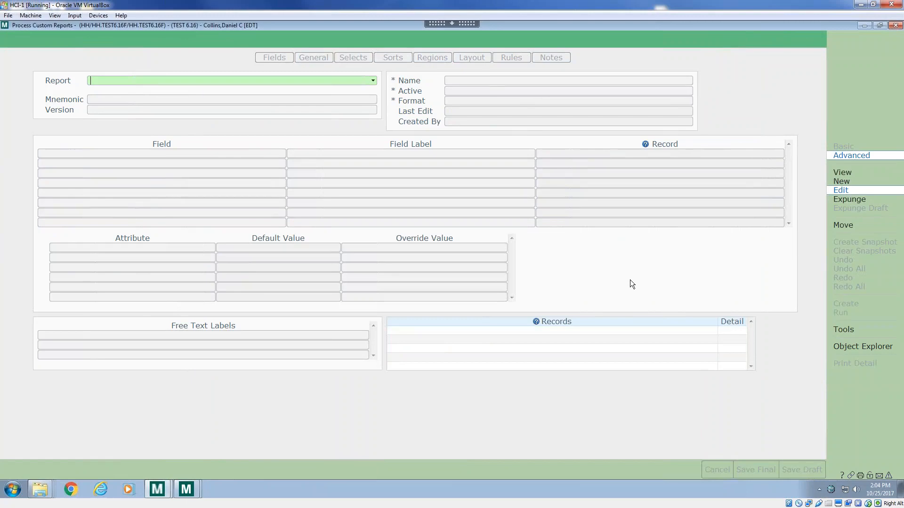
Create a new custom report with the mnemonic BarHciChargesDownload.
click(841, 181)
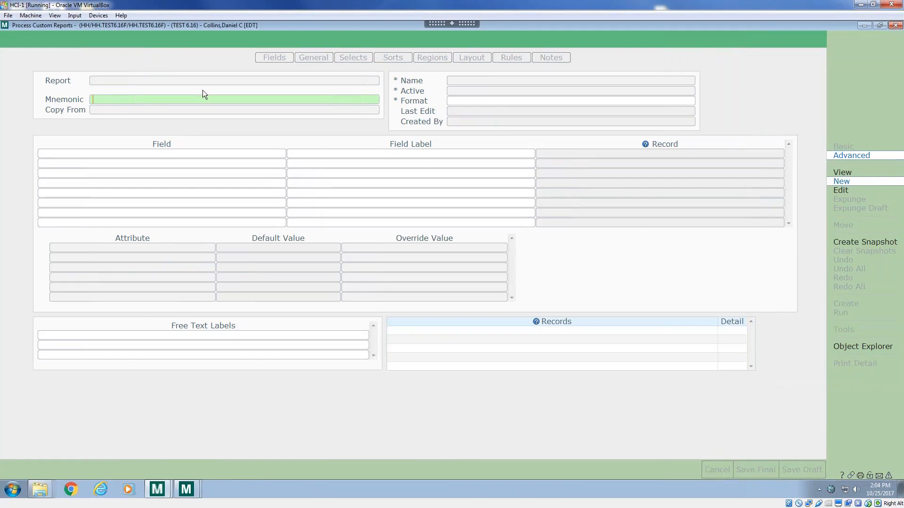
text(BarHci)
key(BackSpace)
key(BackSpace)
key(BackSpace)
text(HciCharges)
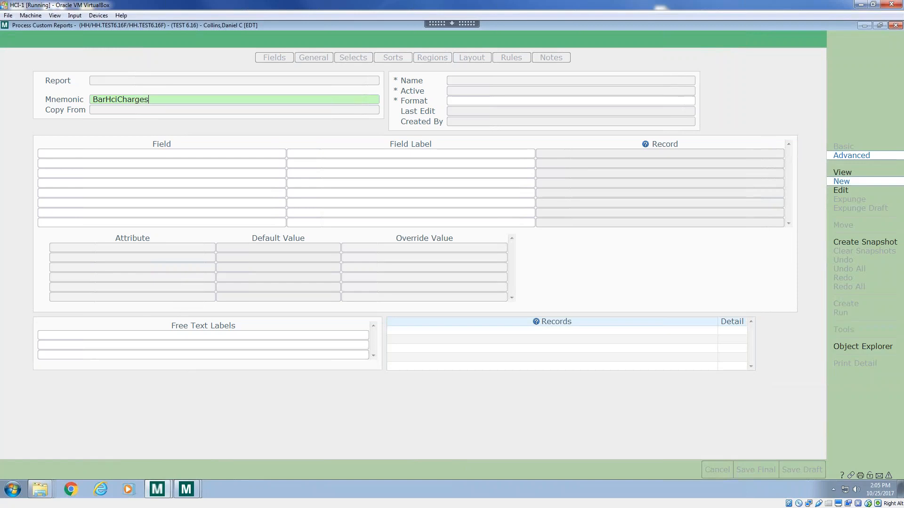
text(Download)
key(Return)
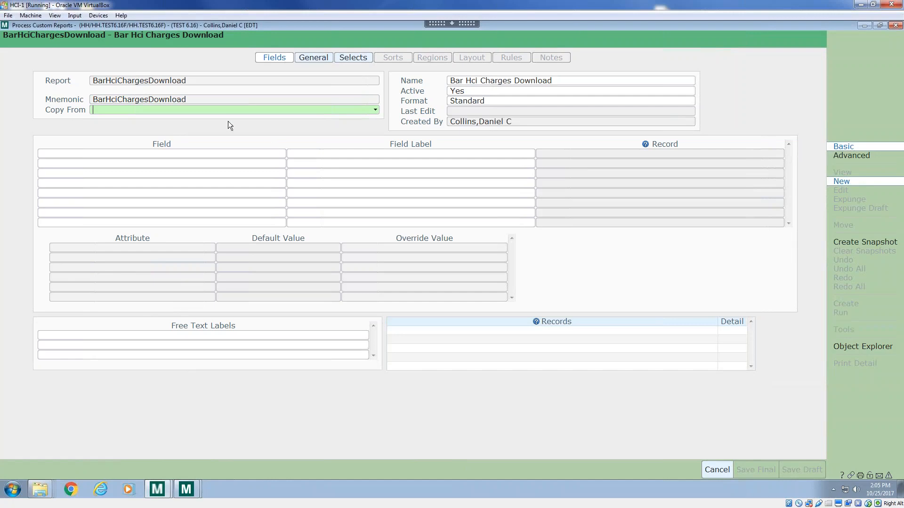
Set the new report's format to Export and go to the Field Delimiter entry.
click(448, 100)
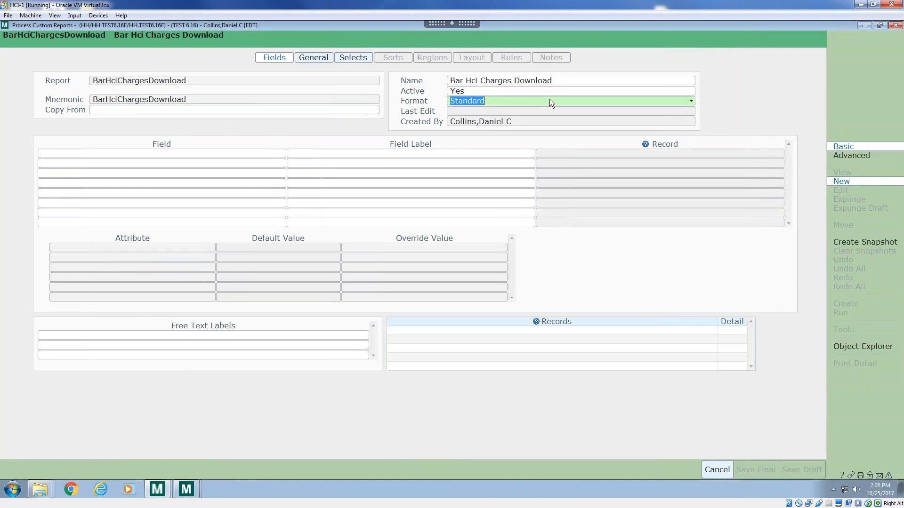
key(BackSpace)
click(550, 100)
key(Down)
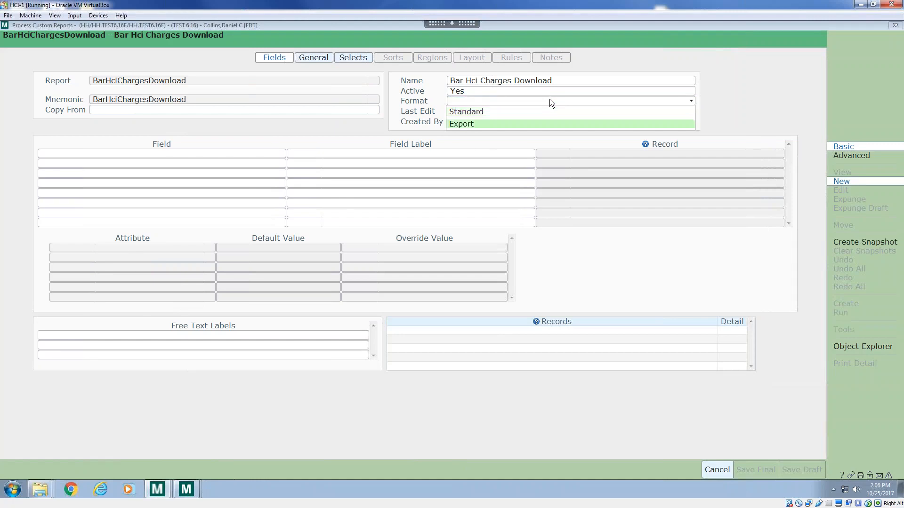
key(Return)
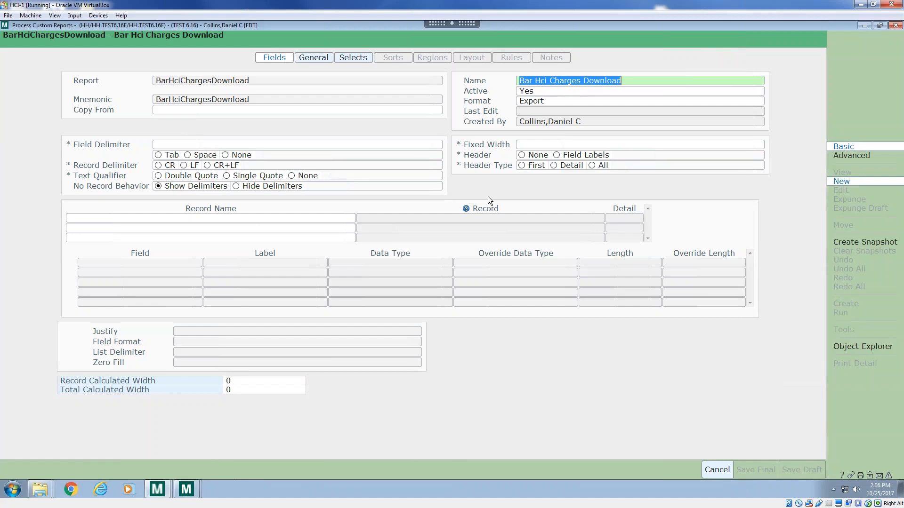
key(Tab)
key(Tab)
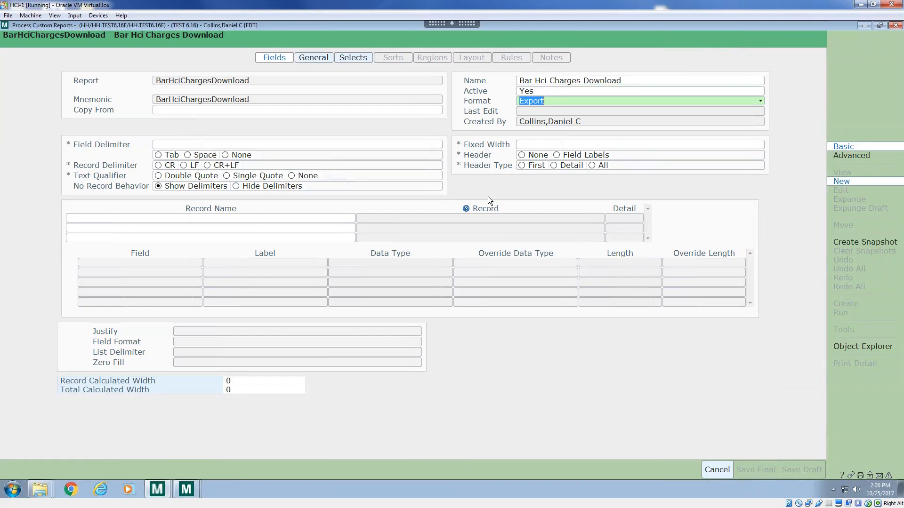
key(Tab)
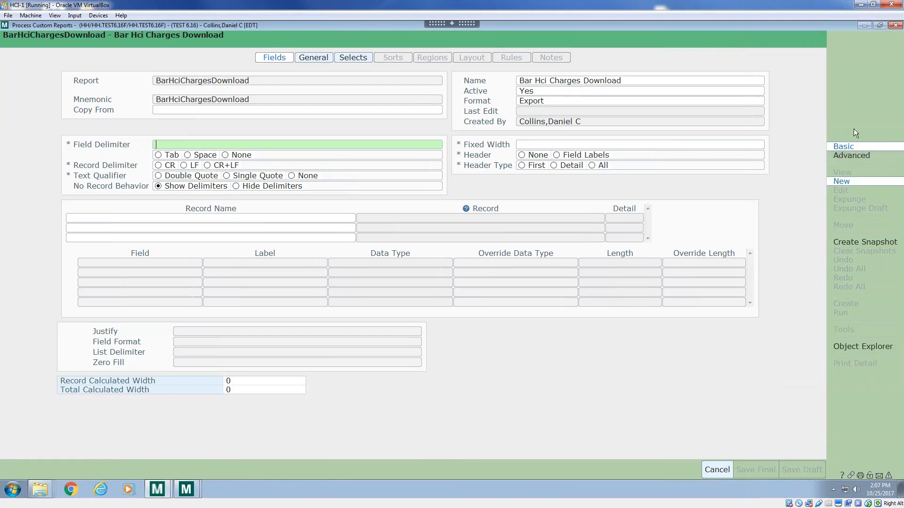
Try to switch the report definition from Basic to Advanced mode.
click(857, 160)
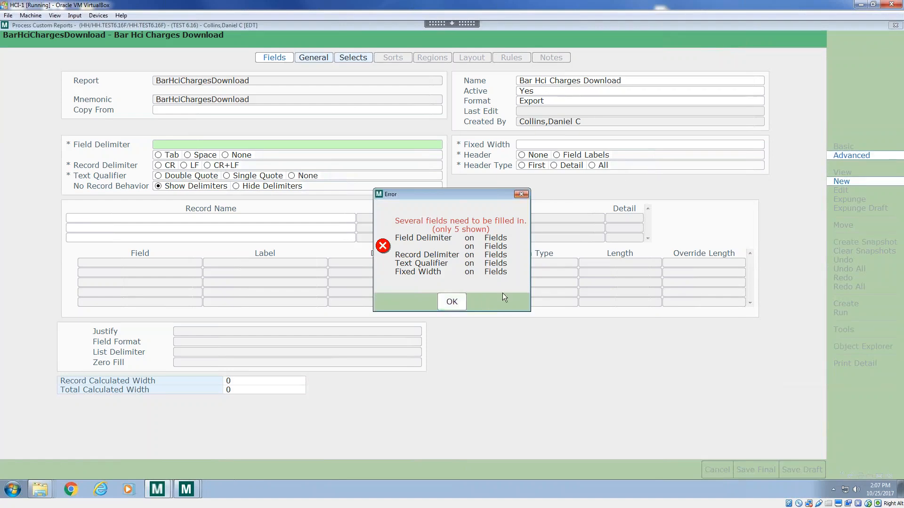
click(453, 302)
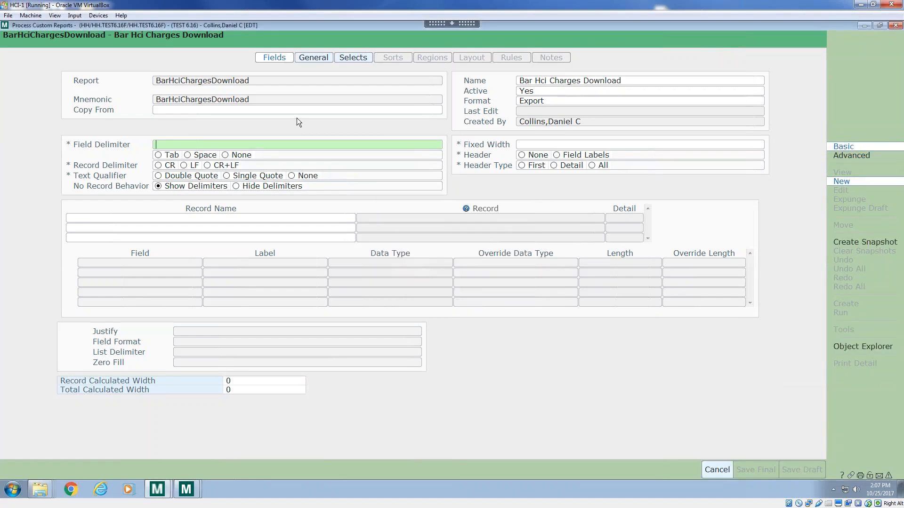
Set the field delimiter to a comma, the record delimiter to CR+LF and the text qualifier to Double Quote.
text(,)
key(BackSpace)
text(,)
key(Tab)
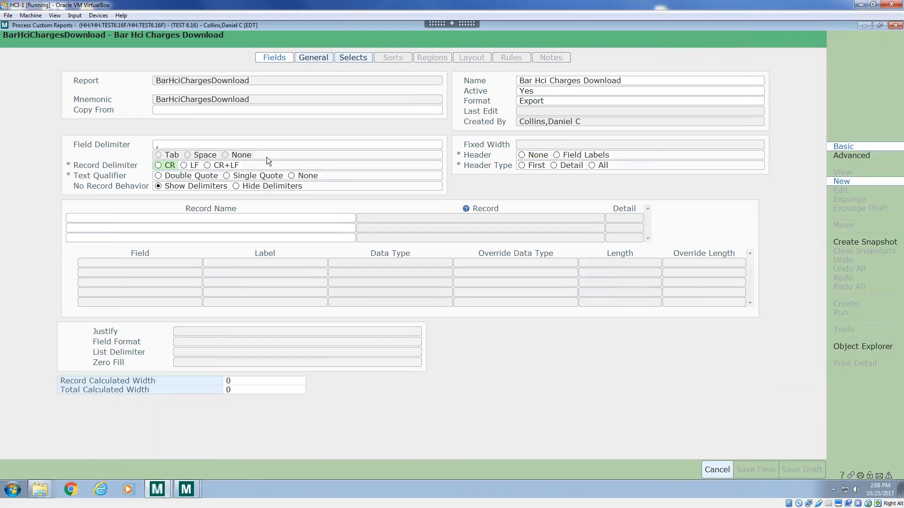
click(208, 166)
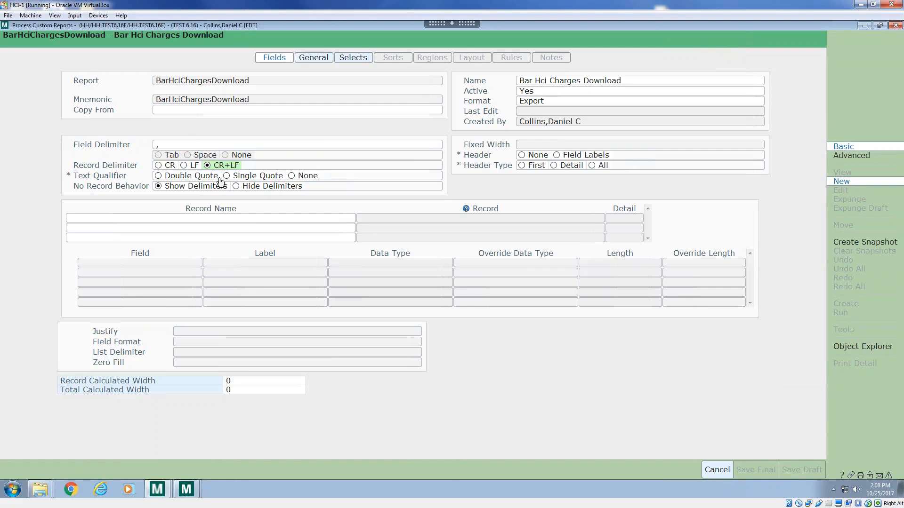
click(158, 177)
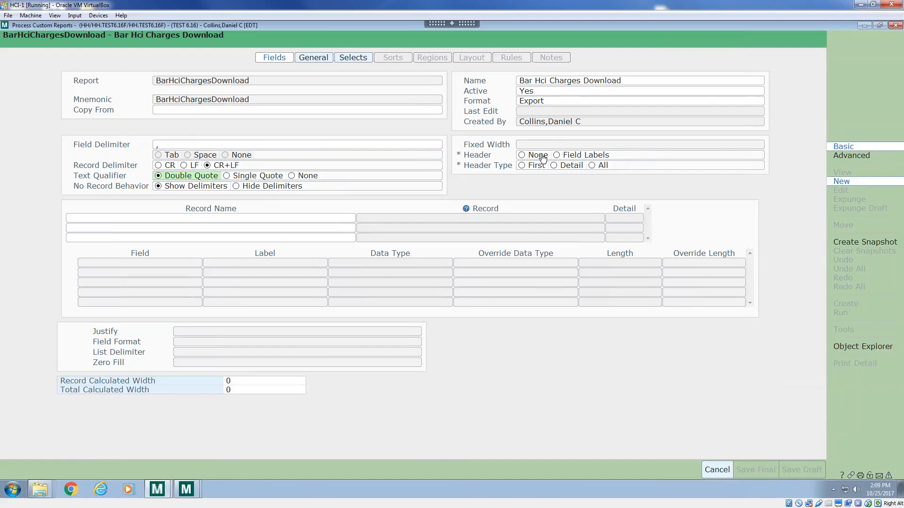
Set the header to Field Labels with header type First and go to the first Record Name row.
click(530, 145)
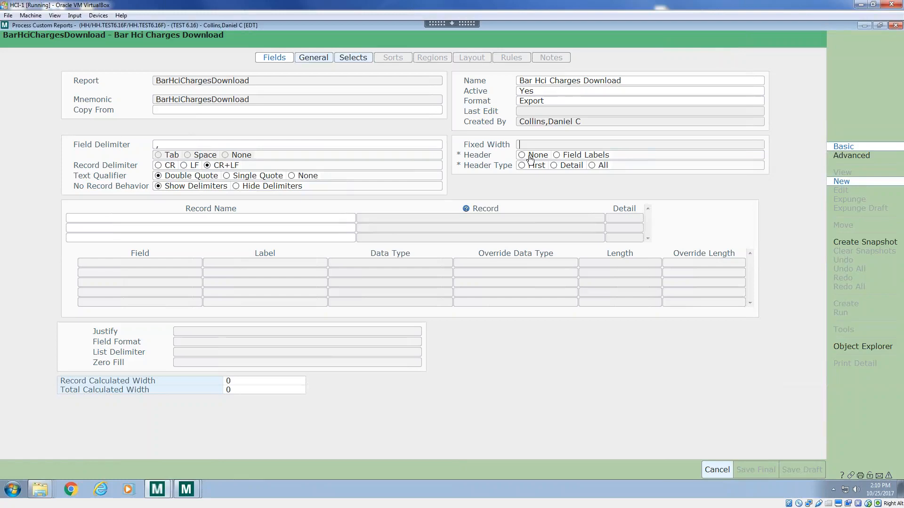
click(557, 155)
click(136, 218)
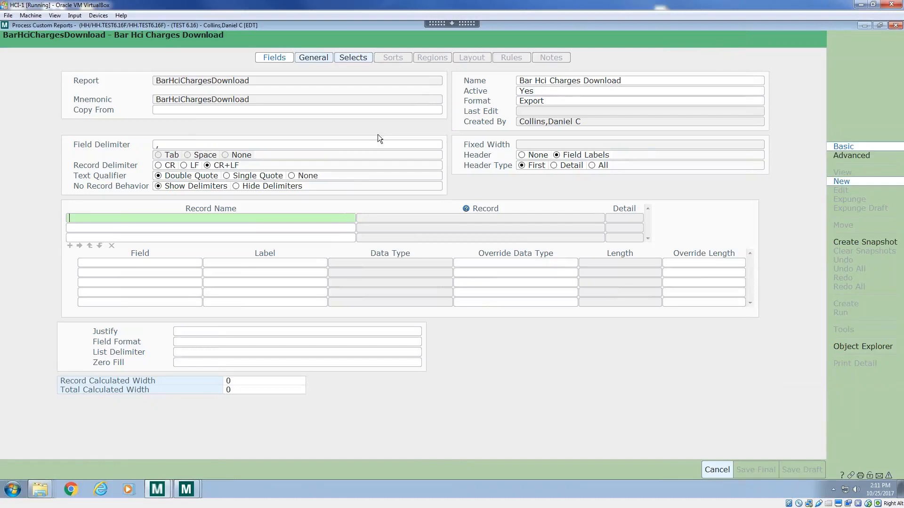
Name the first record Reg and go to its first field row.
text(Reg)
key(Return)
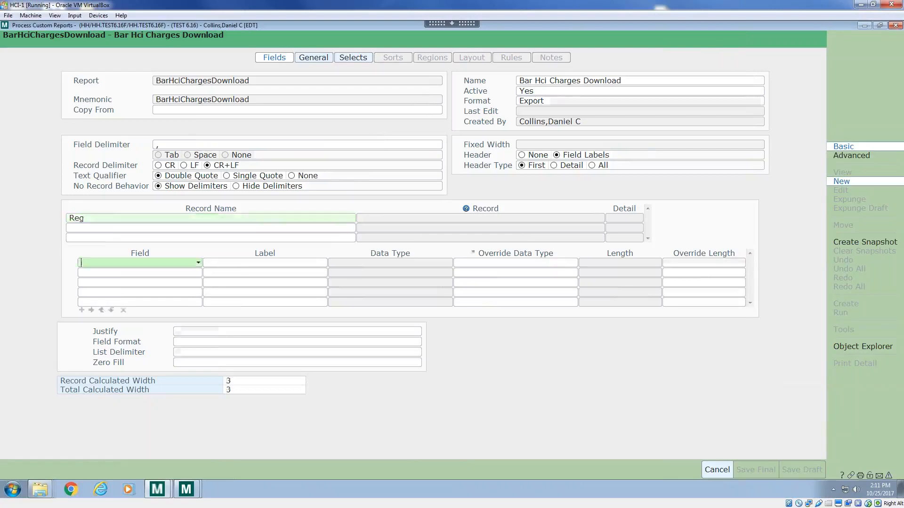
click(199, 264)
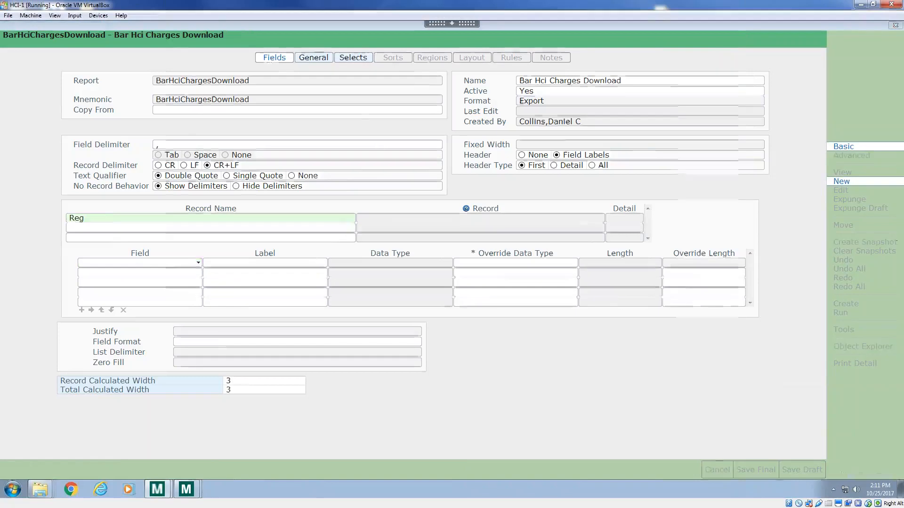
click(728, 44)
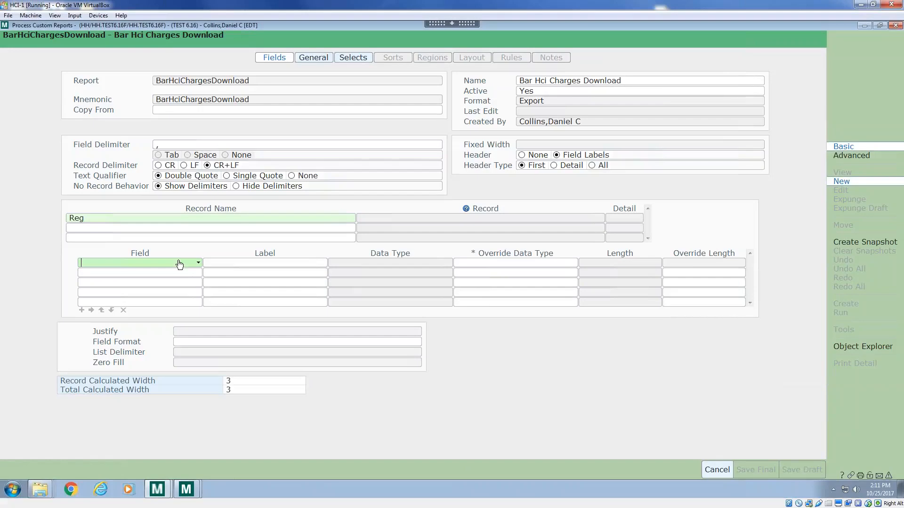
text(fg)
key(BackSpace)
key(BackSpace)
text(Location)
key(ctrl+a)
key(BackSpace)
Open the field lookup for the Reg record's first row and load the fields of the RegAcct object.
click(198, 264)
click(698, 212)
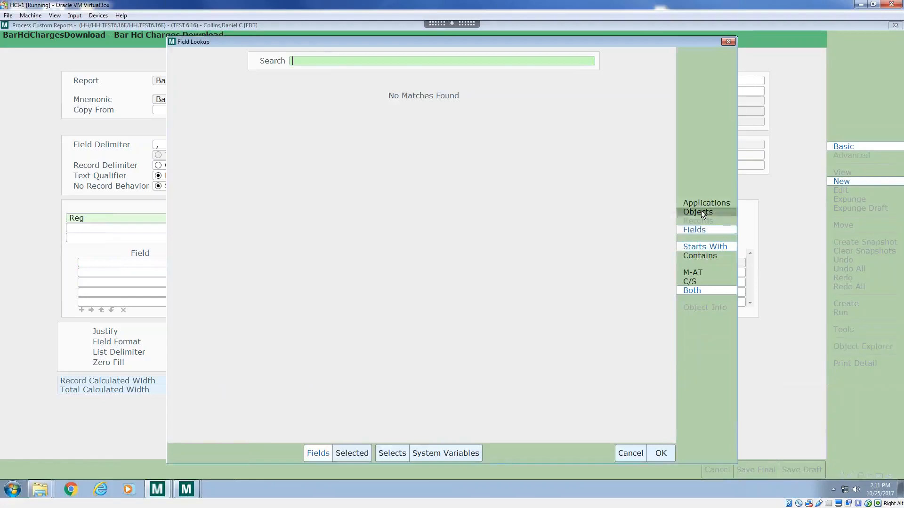
text(RegAcct)
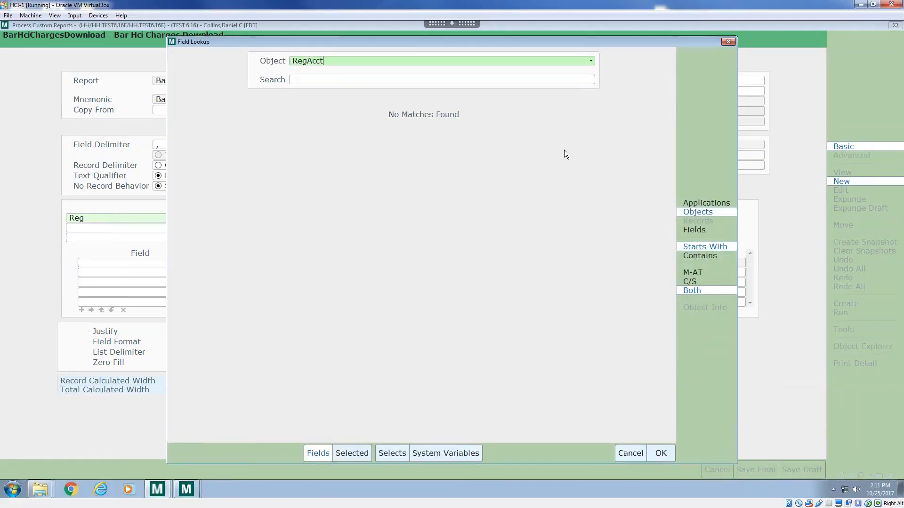
key(Return)
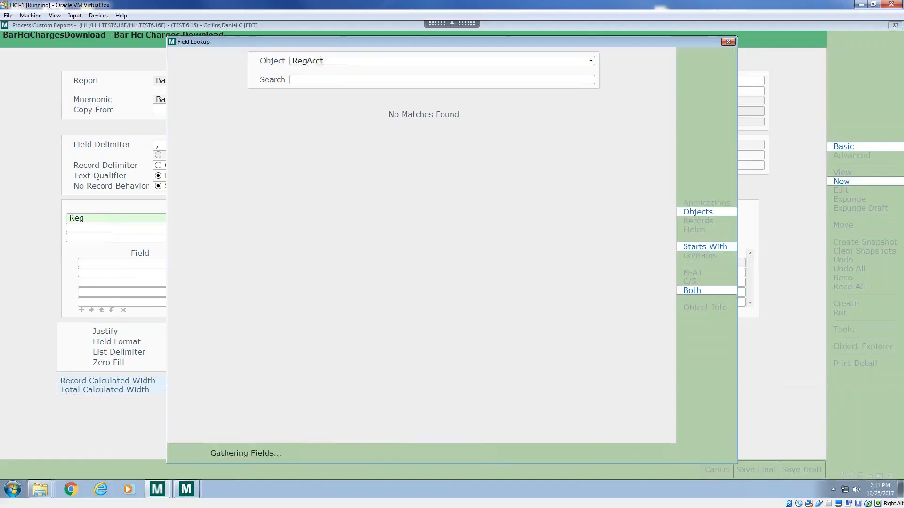
Search for location and select the Location field together with its Name subfield.
text(location)
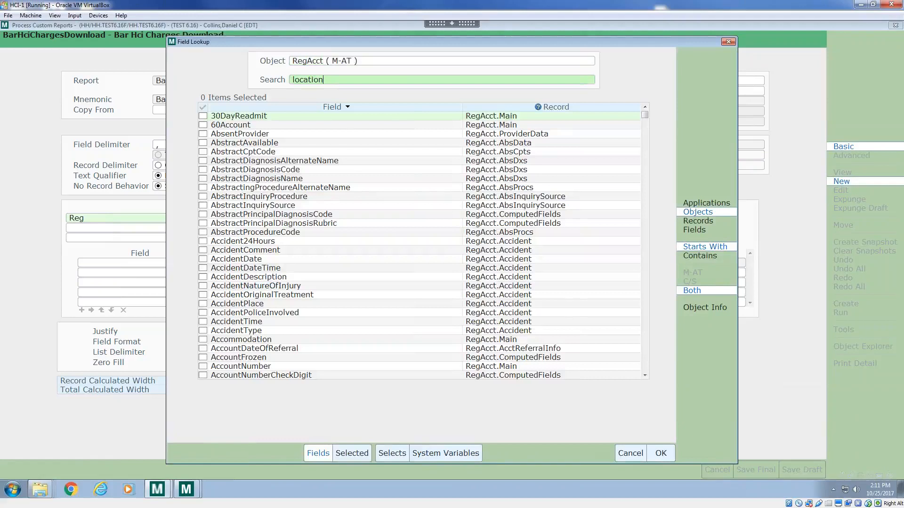
key(Return)
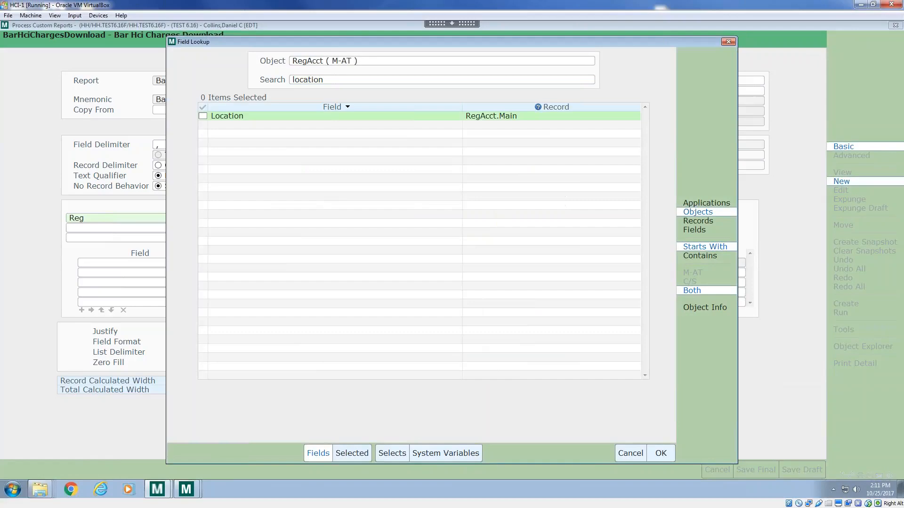
click(204, 119)
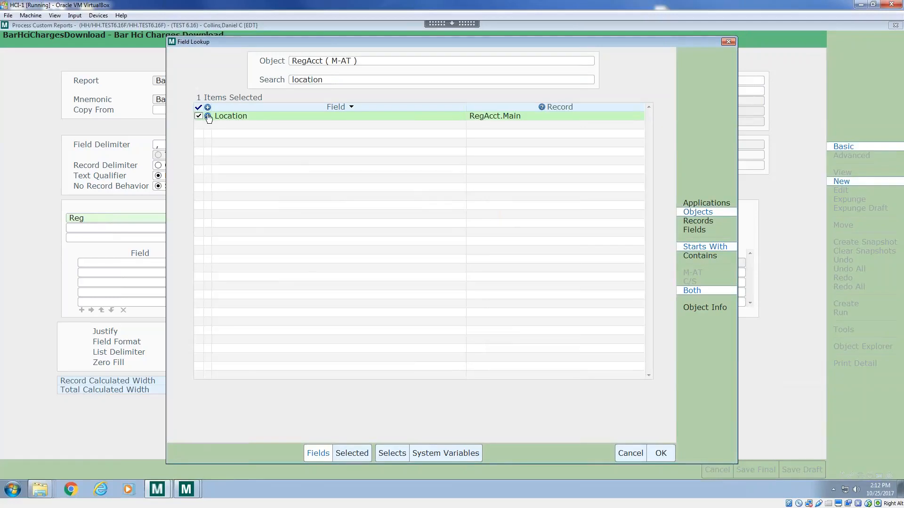
click(208, 116)
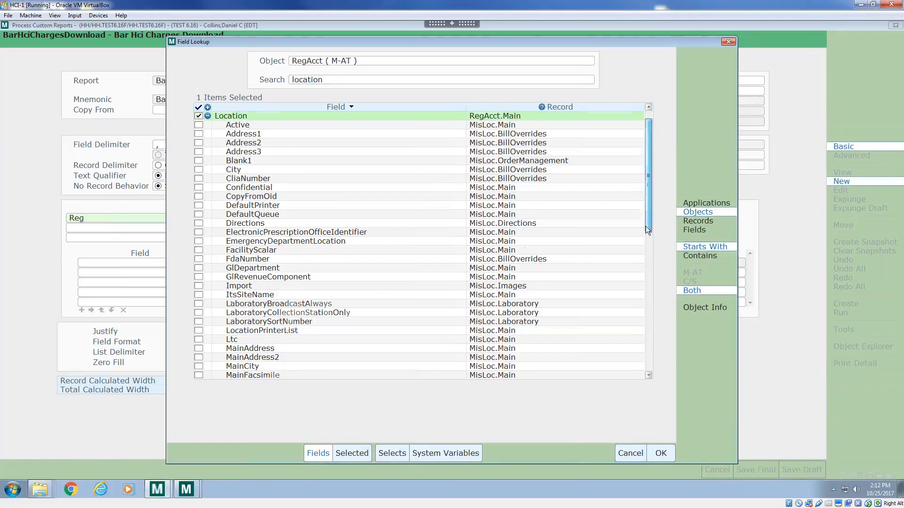
scroll(646, 218, down, 4)
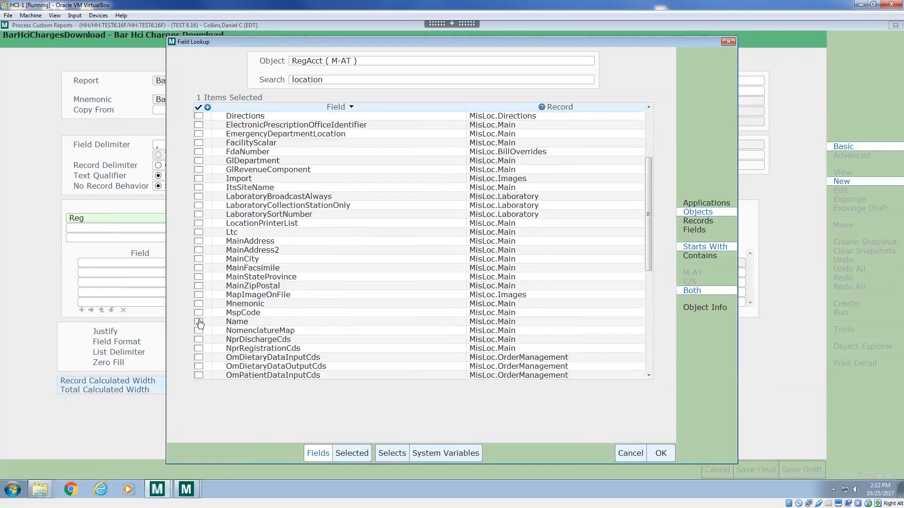
click(199, 322)
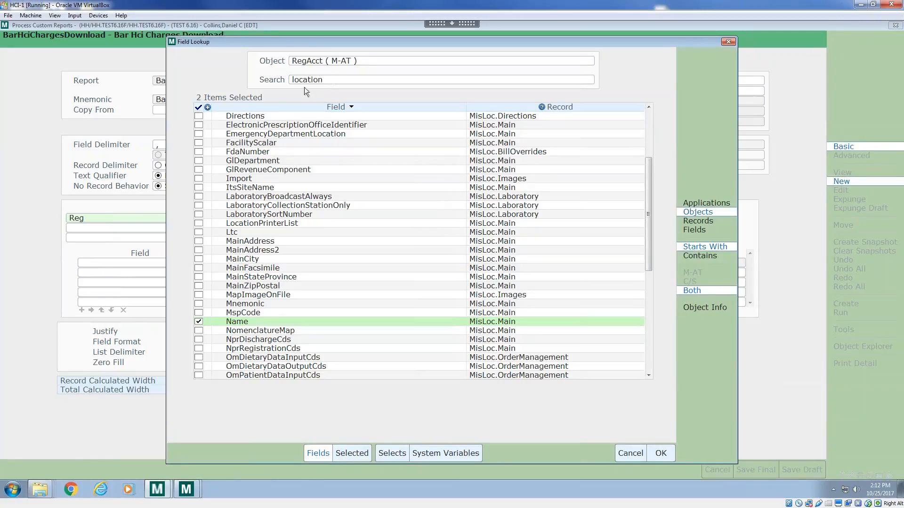
Search for room, select the Room field, and review the fields selected so far.
click(317, 79)
text(room)
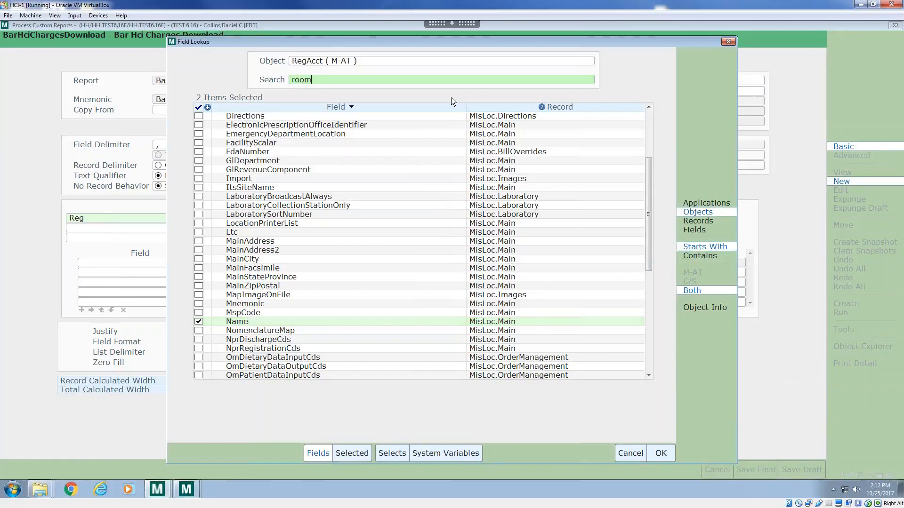
key(Return)
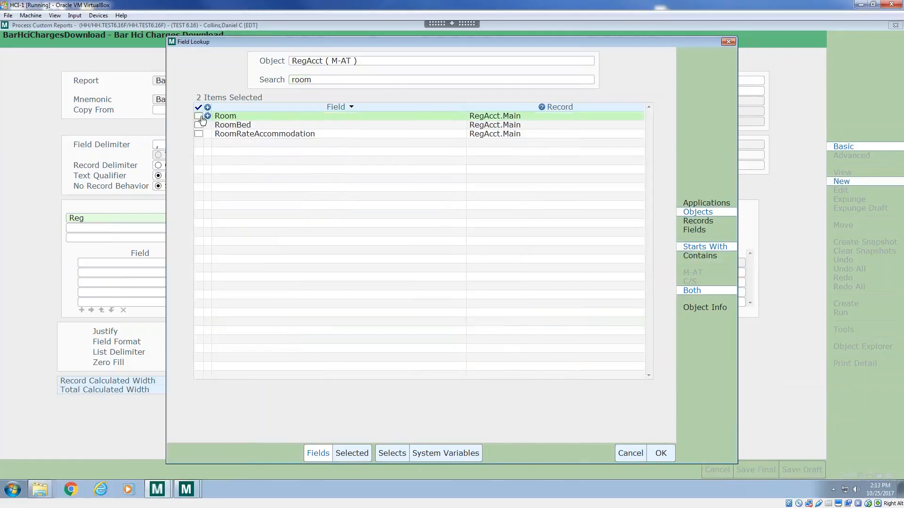
click(356, 455)
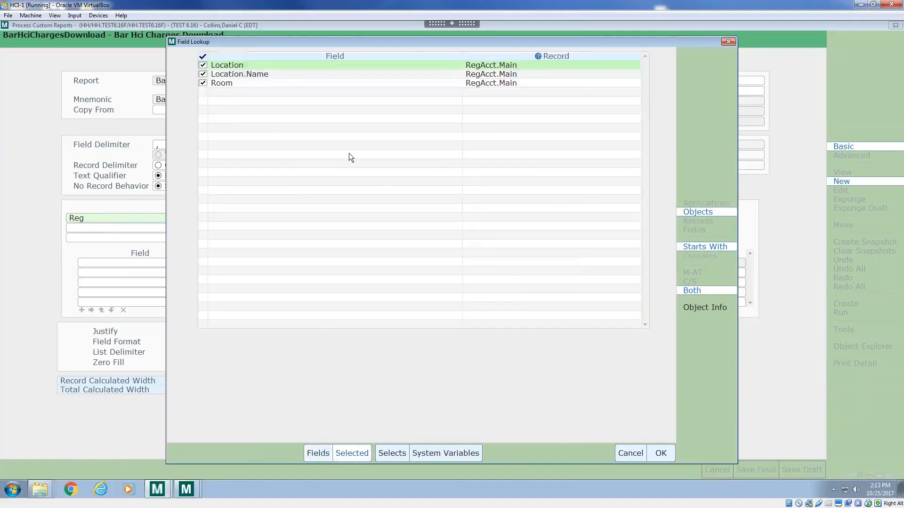
Return to the RegAcct field search, look up bed and select the Bed field.
click(317, 453)
key(Tab)
text(bed)
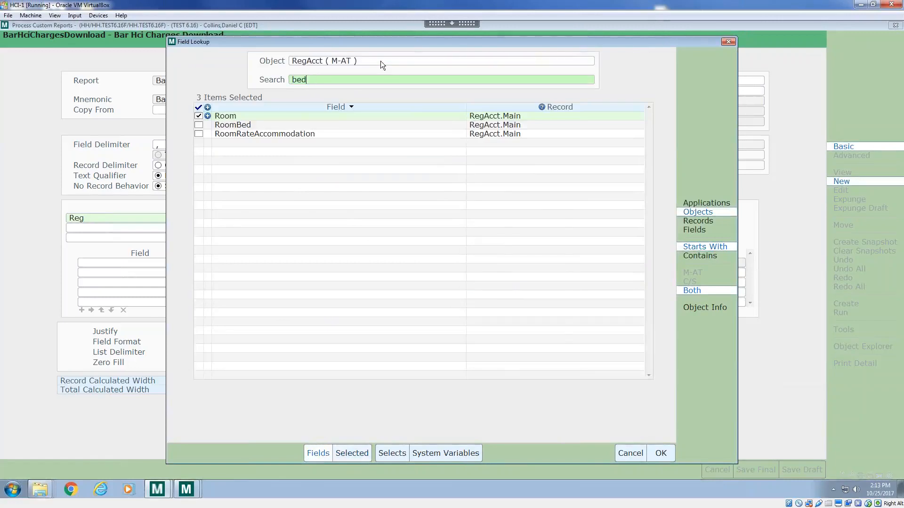
key(Return)
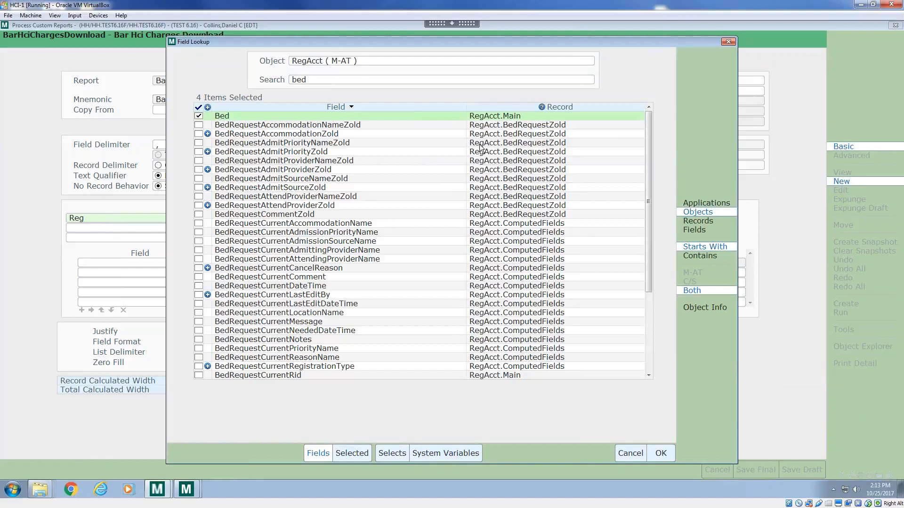
Search for name and select the NameFirst and NameLast fields, leaving the plain Name field unselected.
click(332, 81)
text(name)
key(Return)
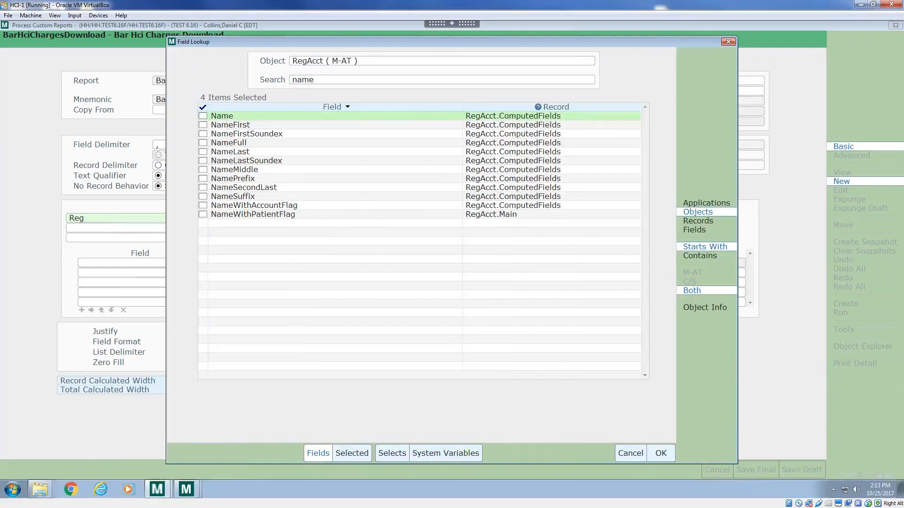
click(203, 116)
click(204, 116)
click(203, 125)
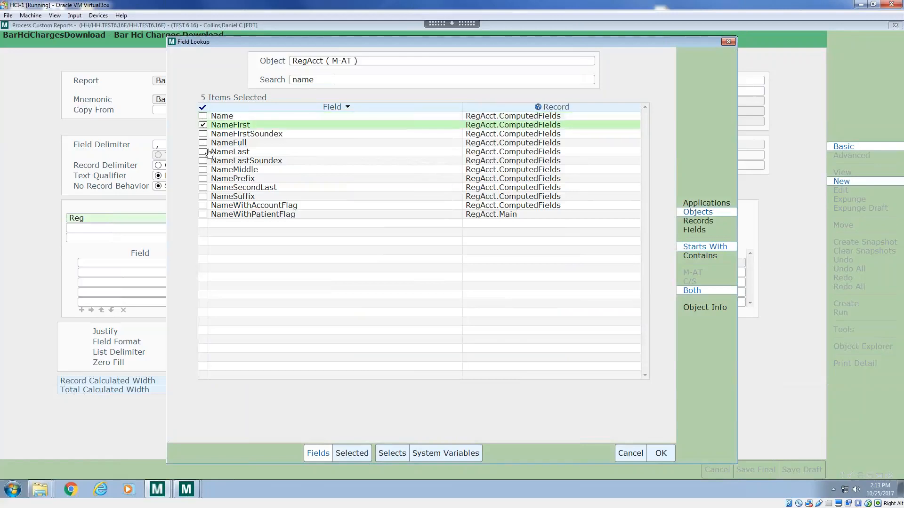
click(203, 152)
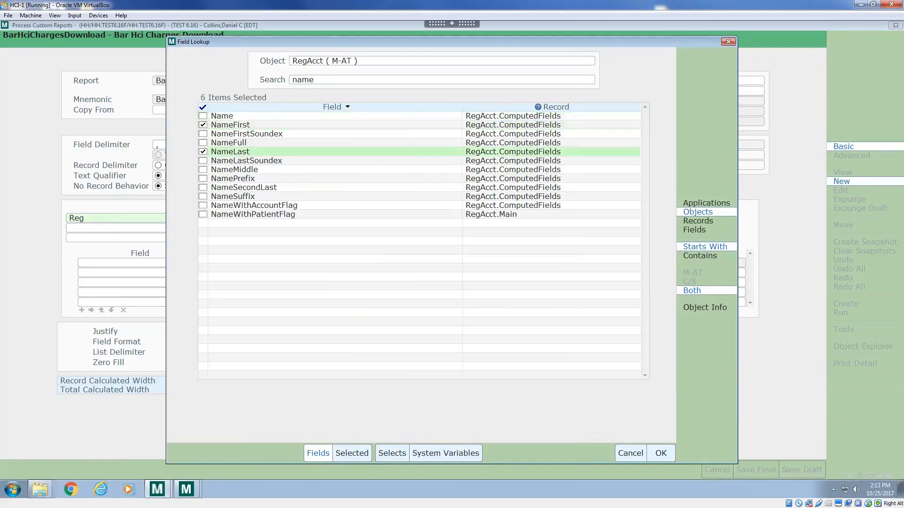
Search for account, select AccountNumber, and add all the selected fields to the Reg record.
double_click(314, 80)
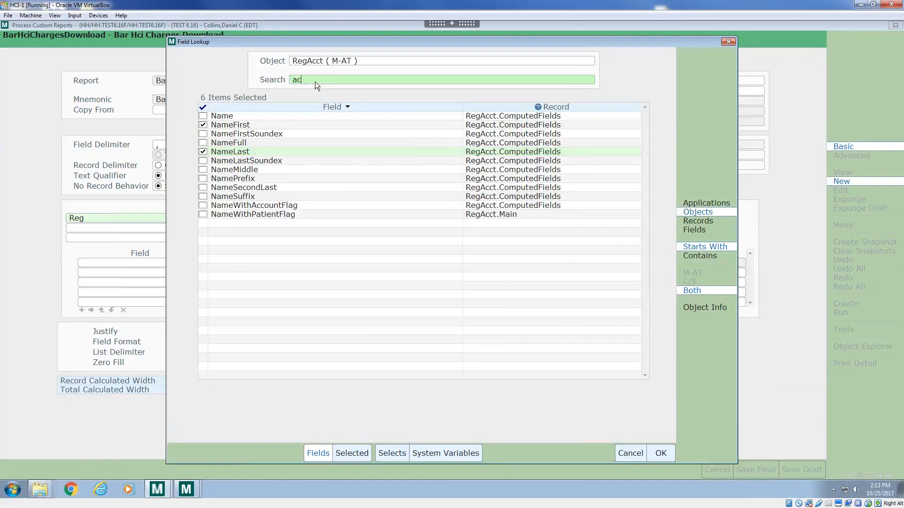
text(account)
key(Return)
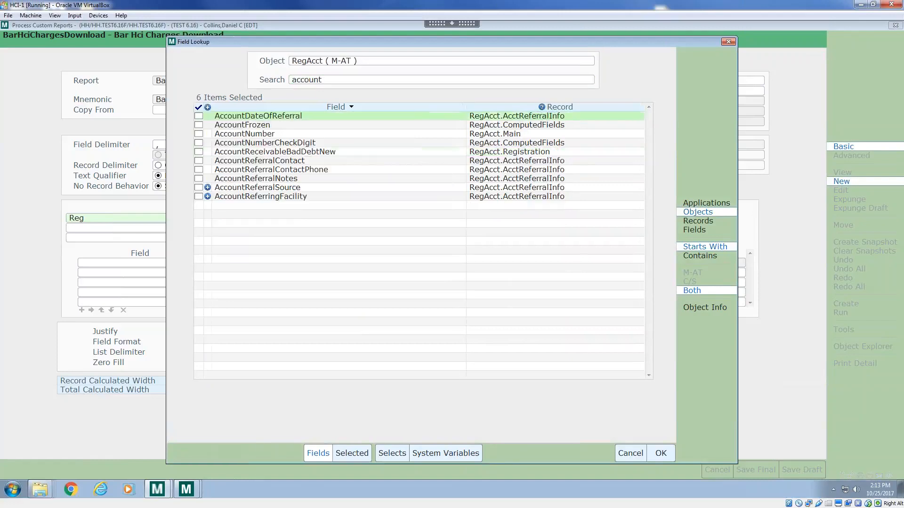
click(199, 134)
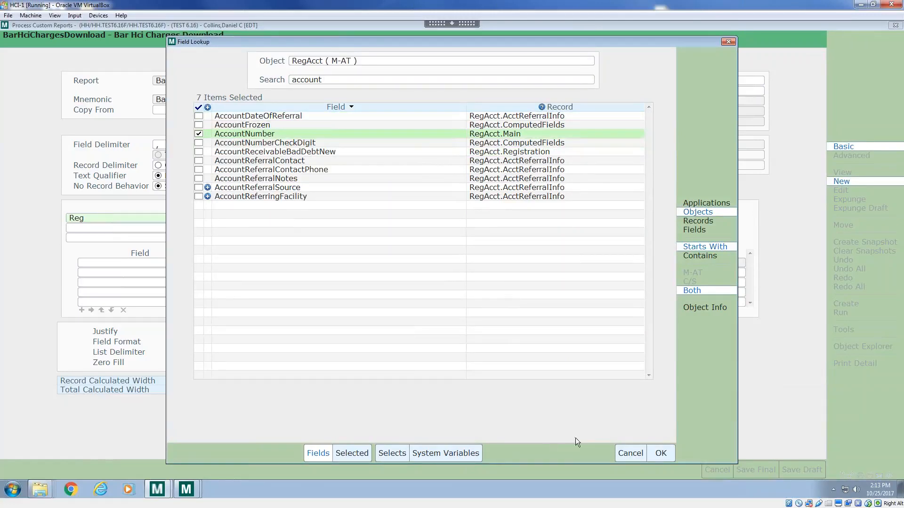
click(366, 60)
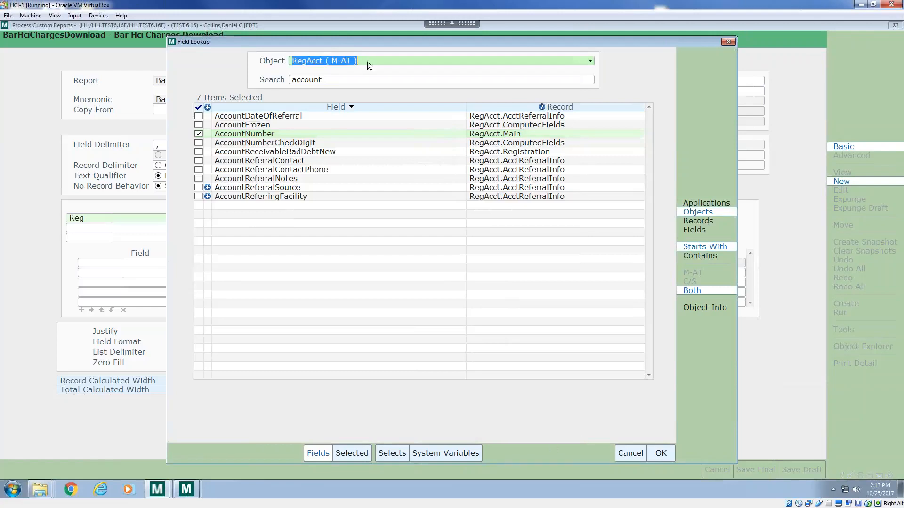
click(661, 454)
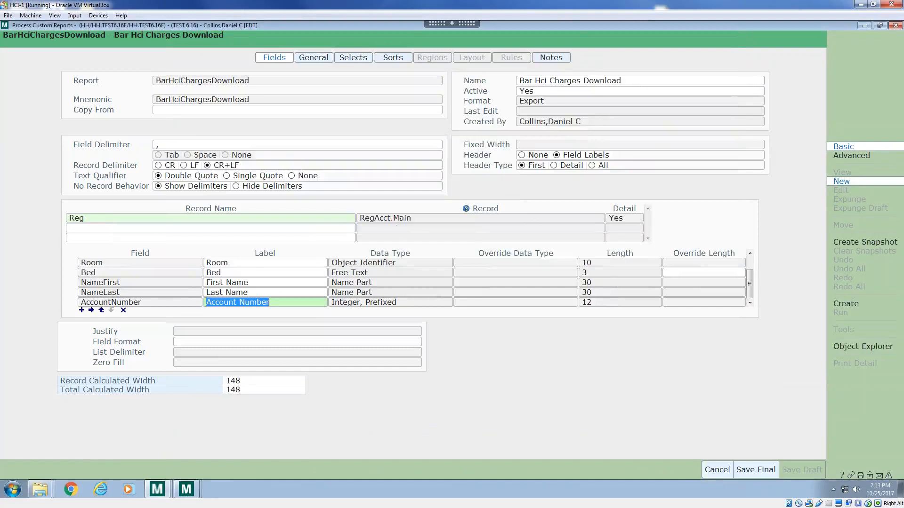
View the key information for the Reg record's detail record, RegAcct.Main.
click(466, 209)
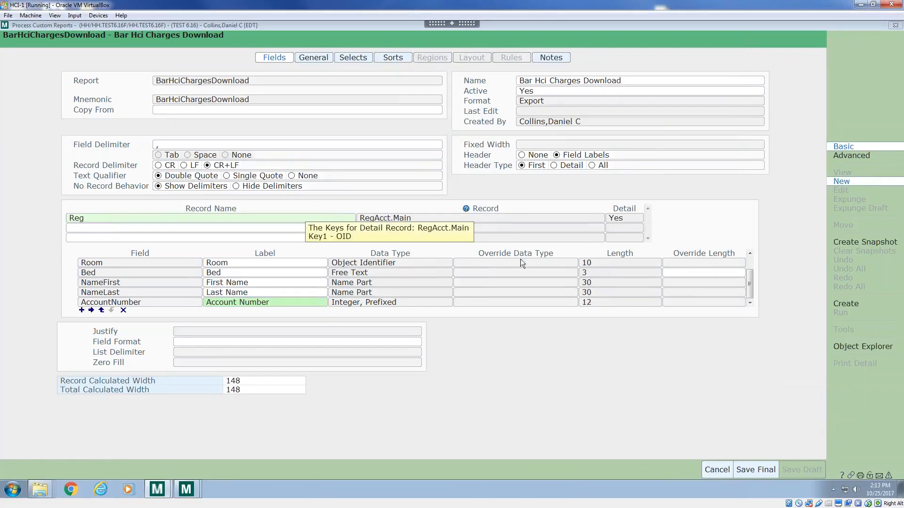
click(707, 225)
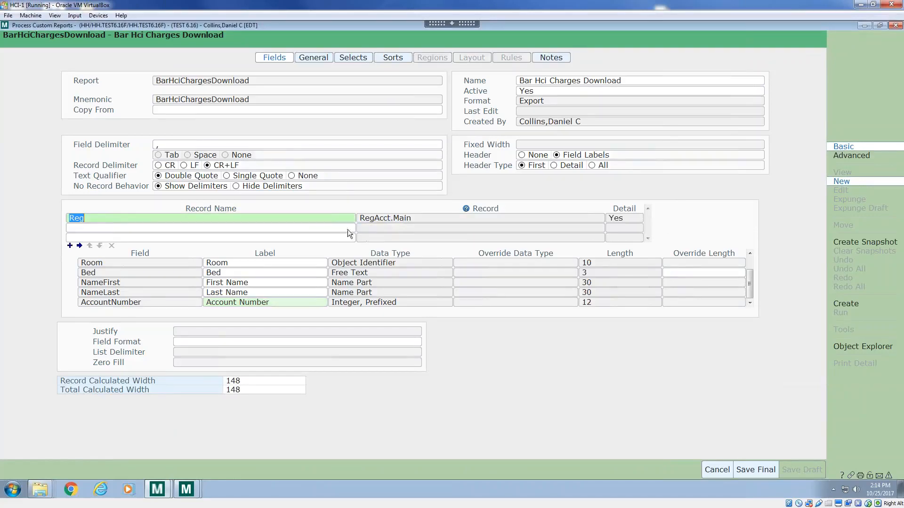
click(128, 218)
Try to change the lookup object from RegAcct for a new field row after AccountNumber, and cancel the lookup.
click(189, 267)
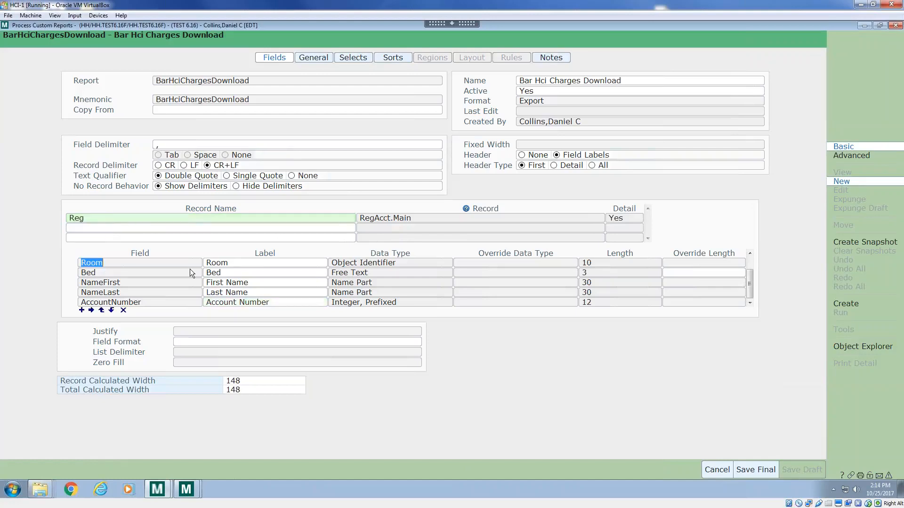
key(Page_Down)
key(Down)
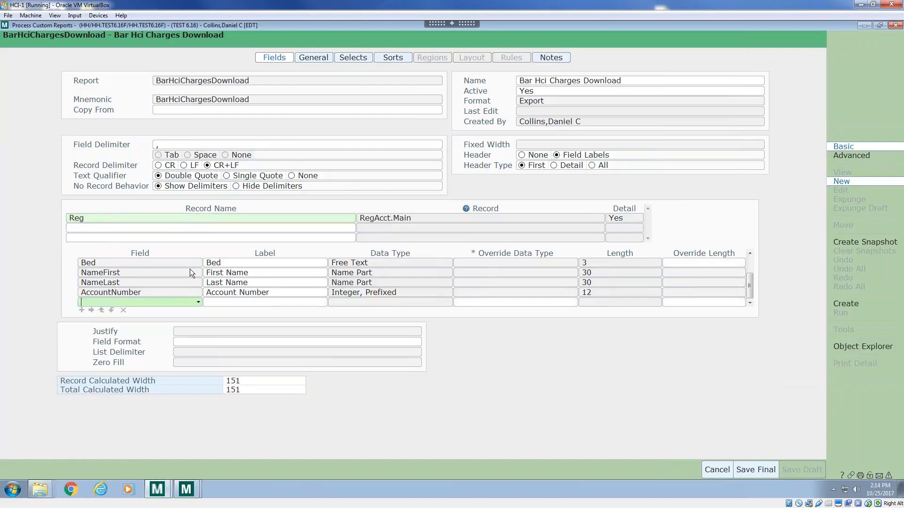
click(197, 306)
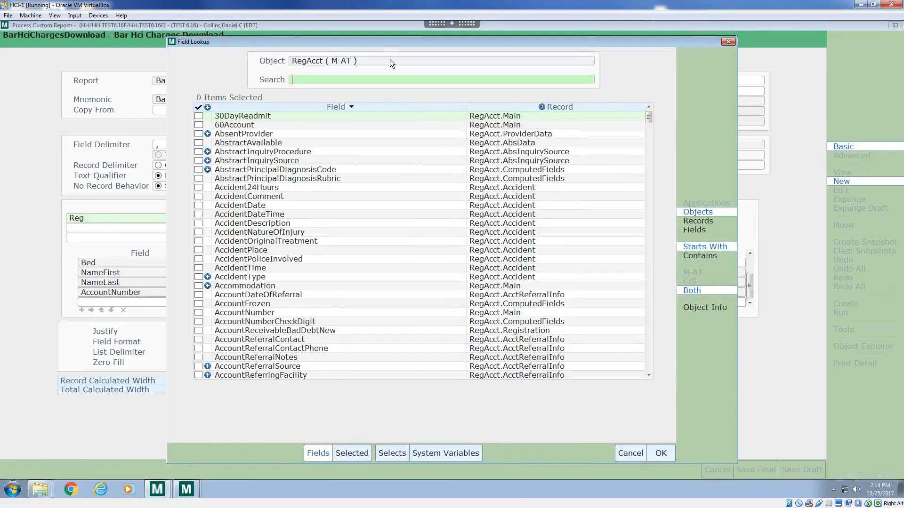
click(390, 60)
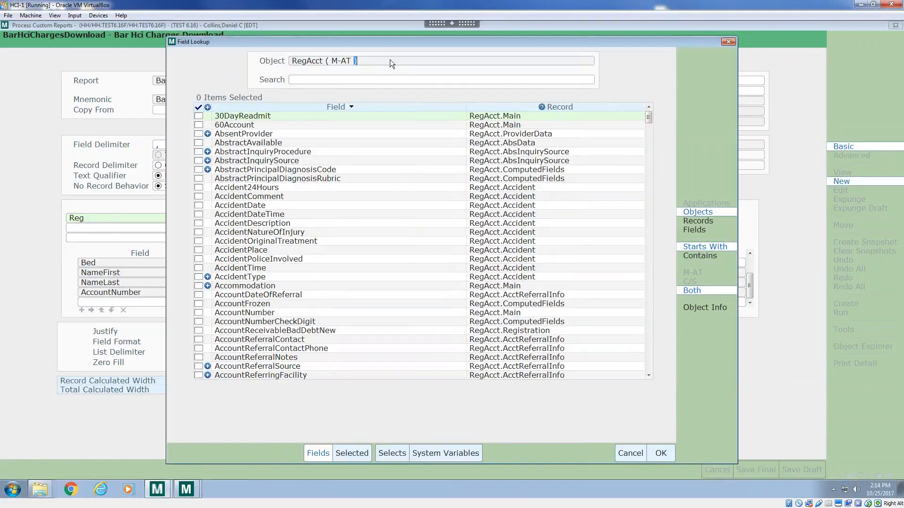
click(385, 60)
drag(310, 39, 291, 37)
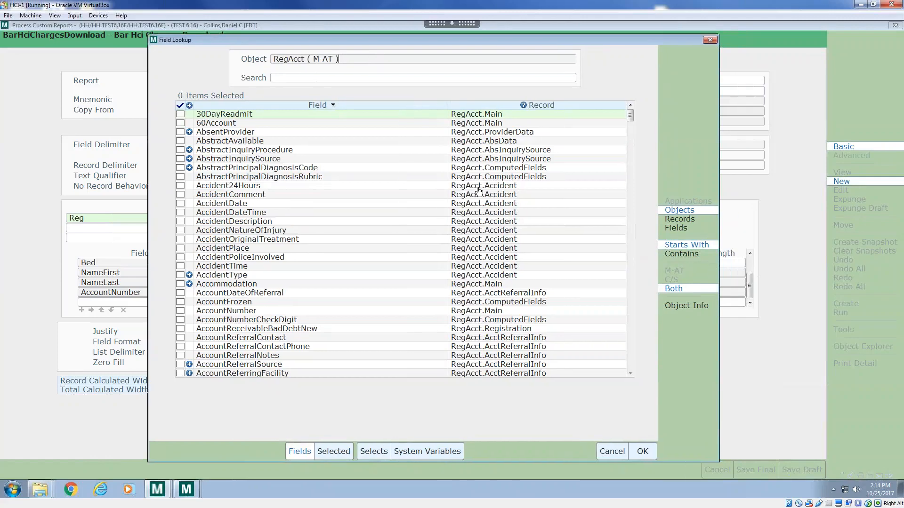
click(607, 453)
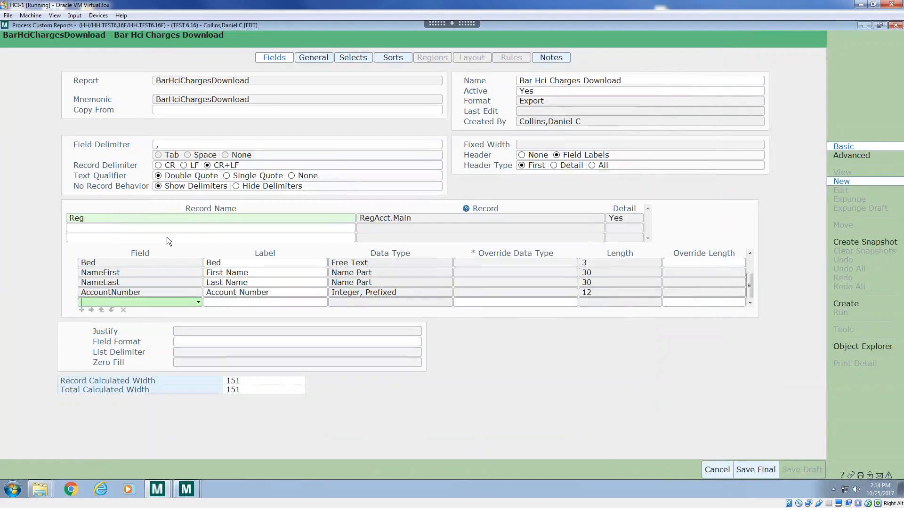
Name the second record Bar and go to its first field row.
click(174, 228)
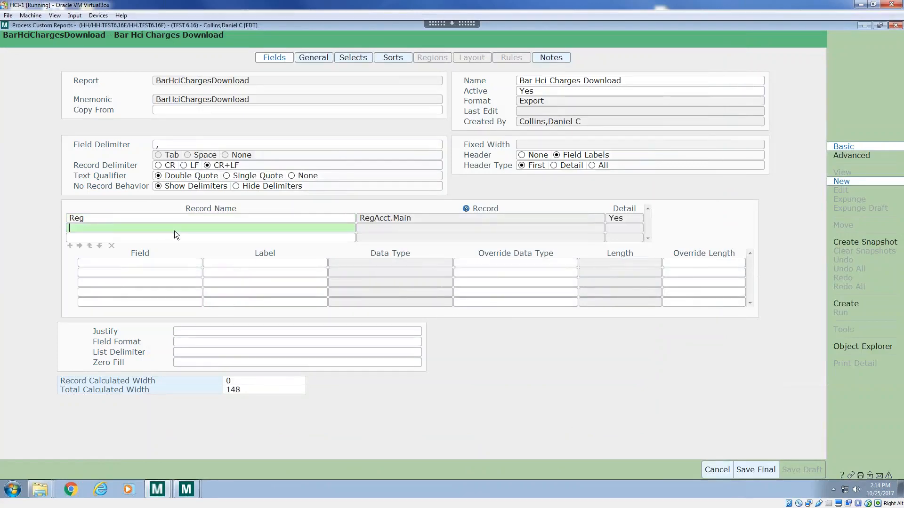
text(Bar)
key(Tab)
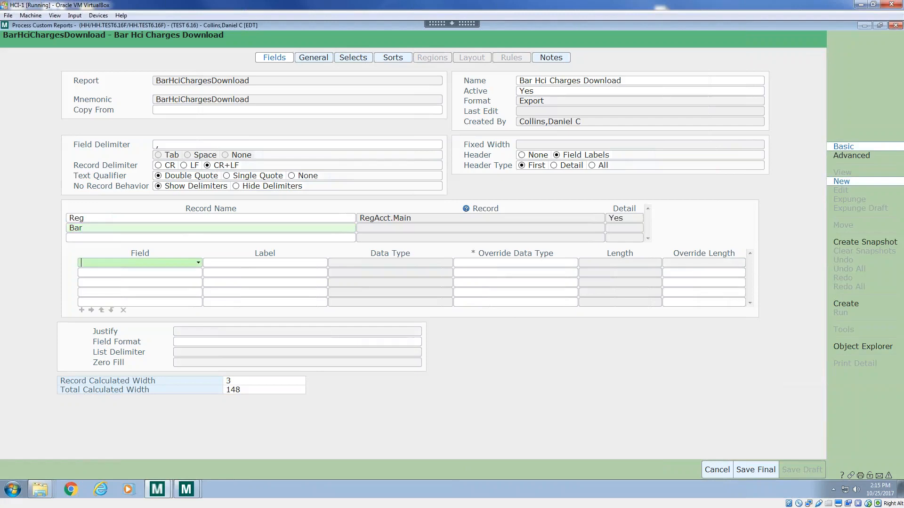
click(380, 228)
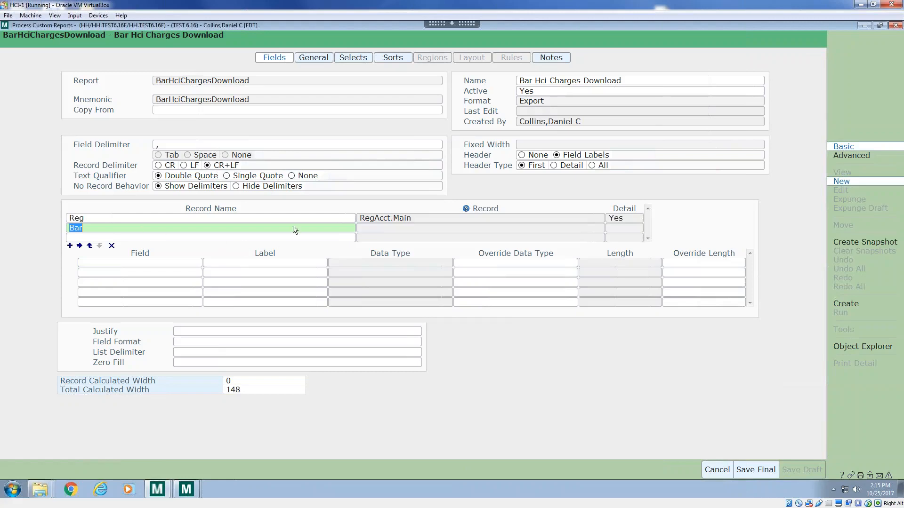
click(170, 262)
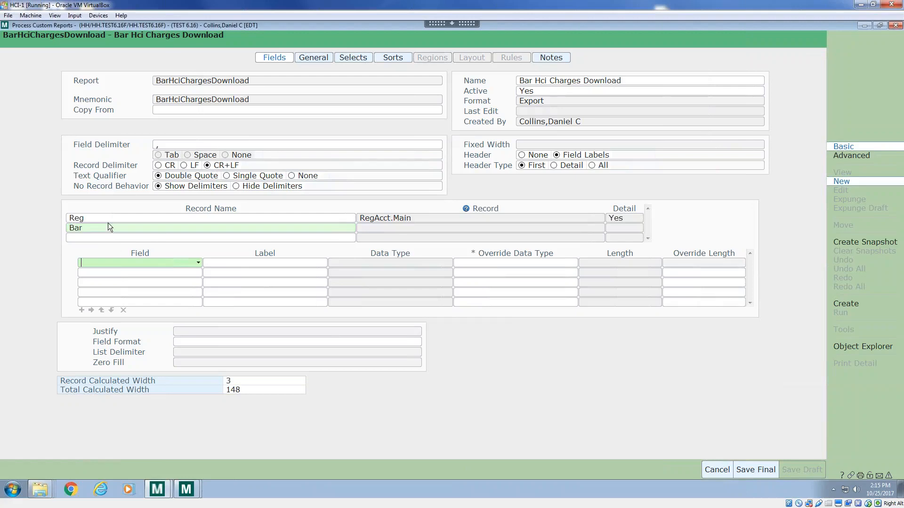
click(94, 228)
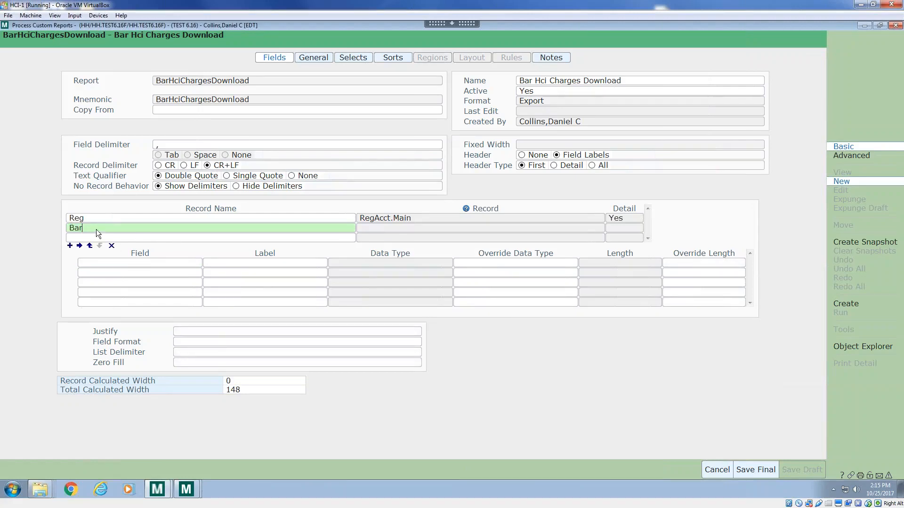
click(108, 264)
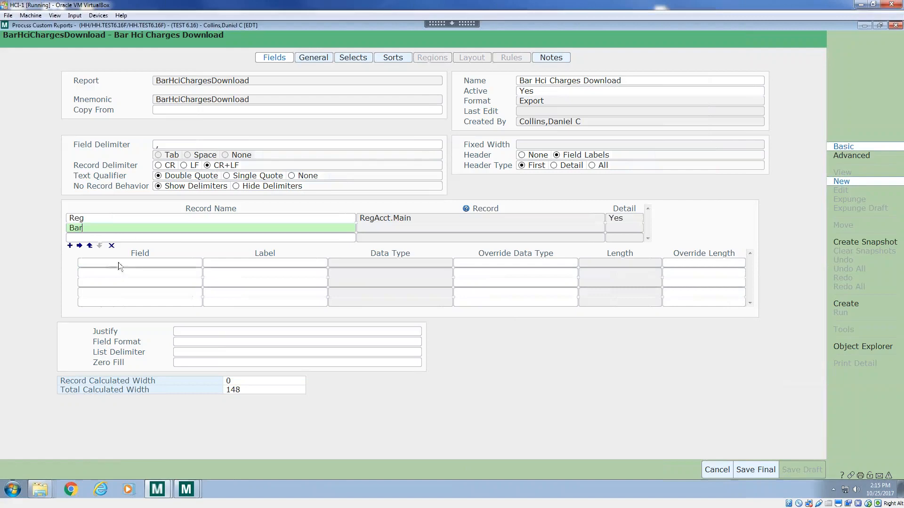
click(198, 265)
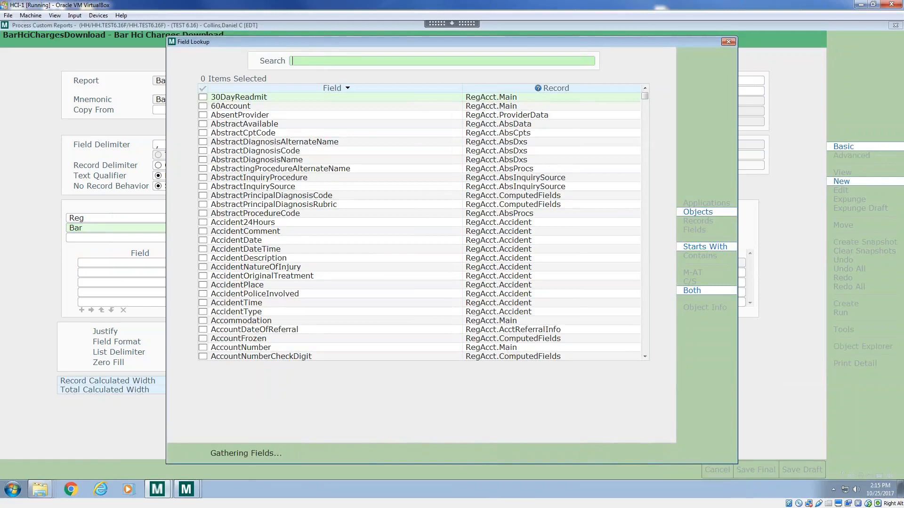
click(442, 60)
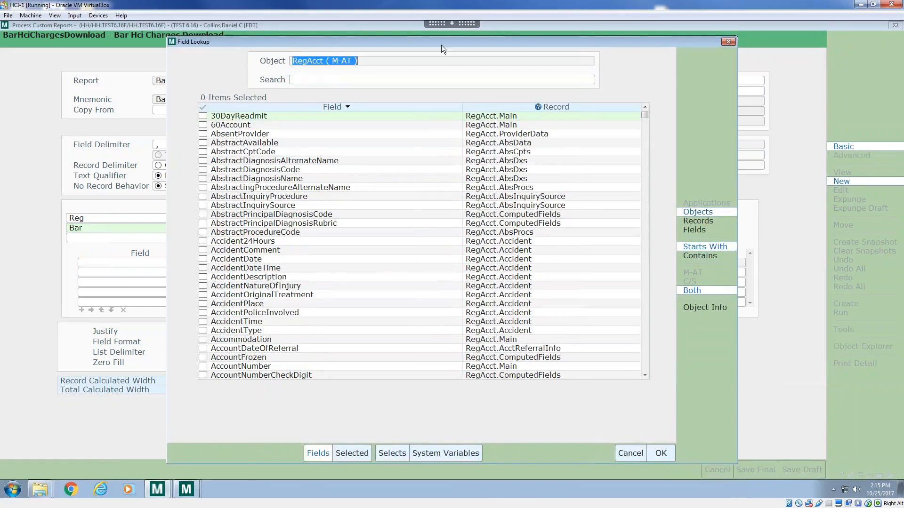
click(378, 59)
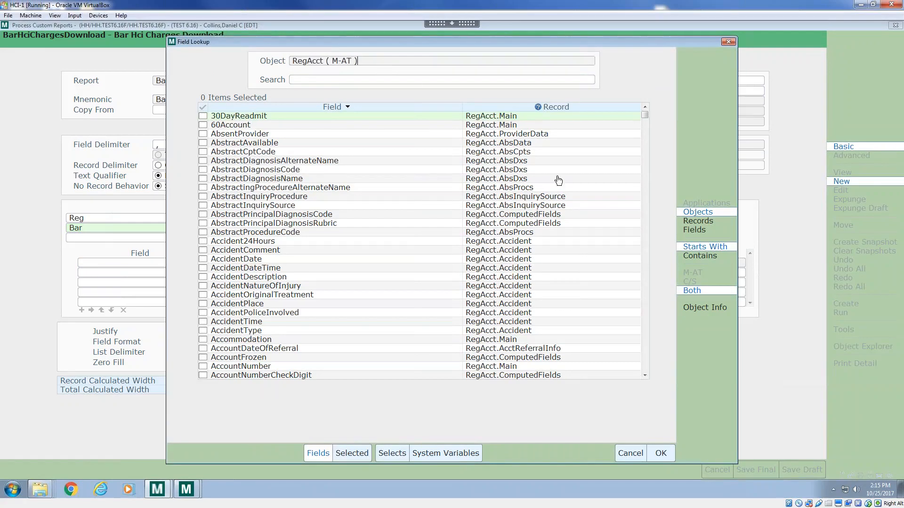
triple_click(385, 59)
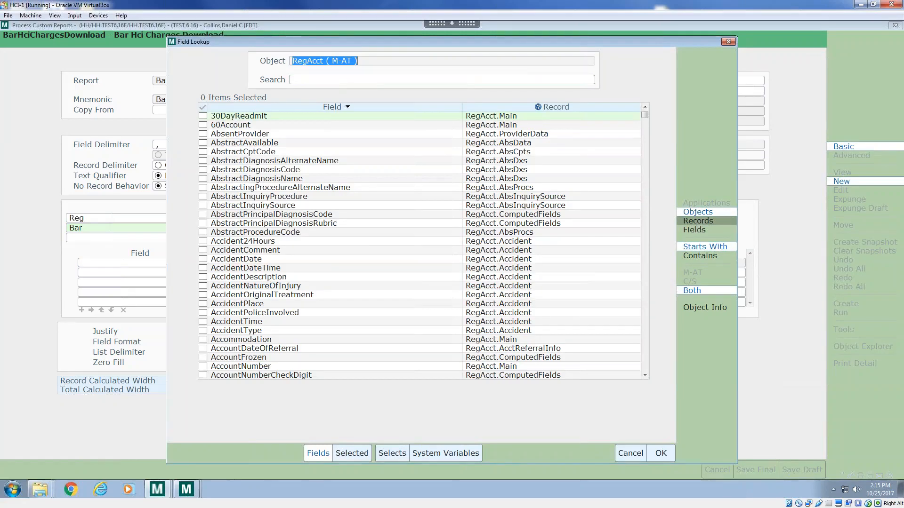
click(630, 454)
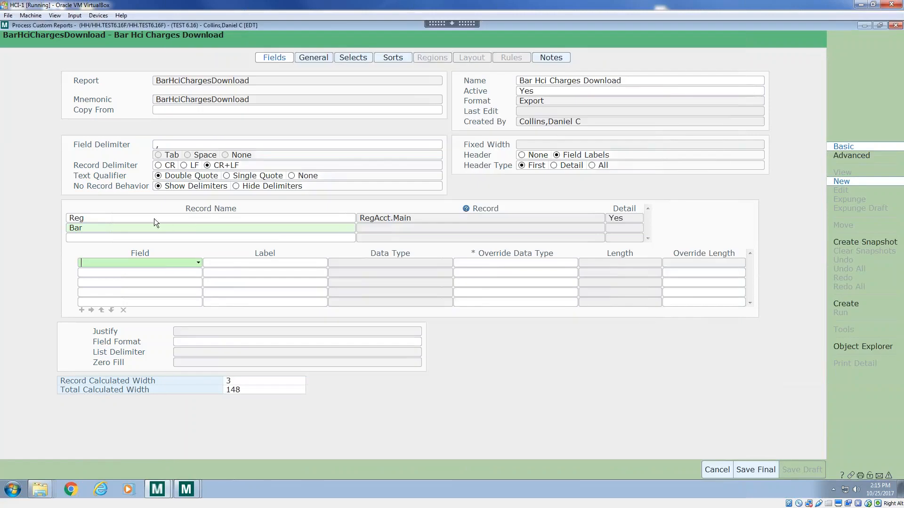
click(84, 225)
click(99, 264)
click(198, 263)
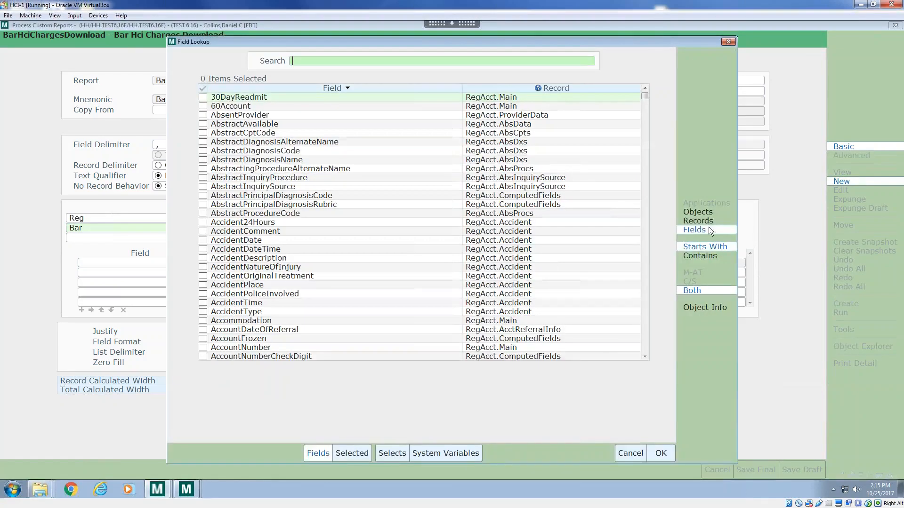
click(705, 215)
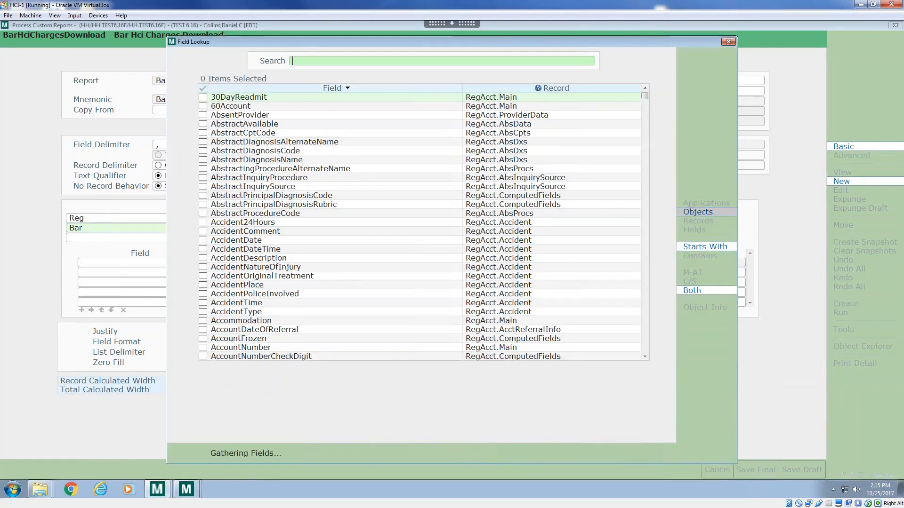
text(B)
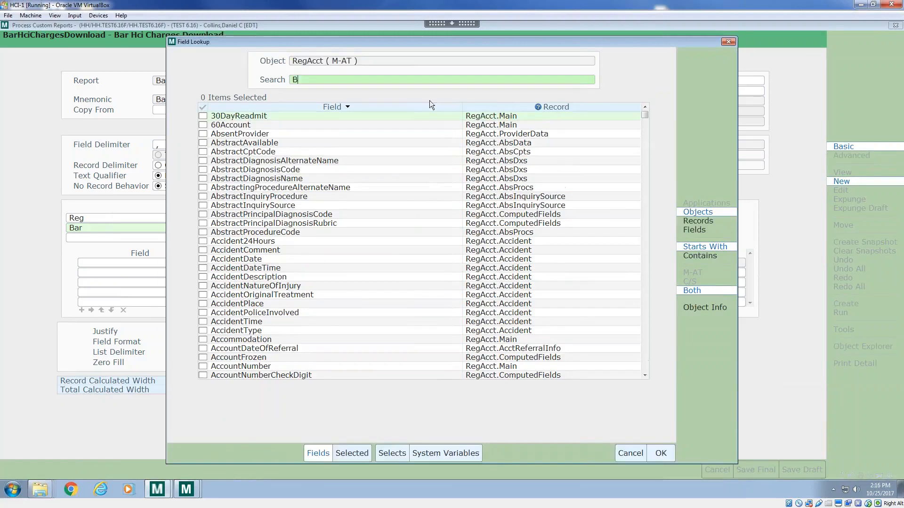
click(345, 62)
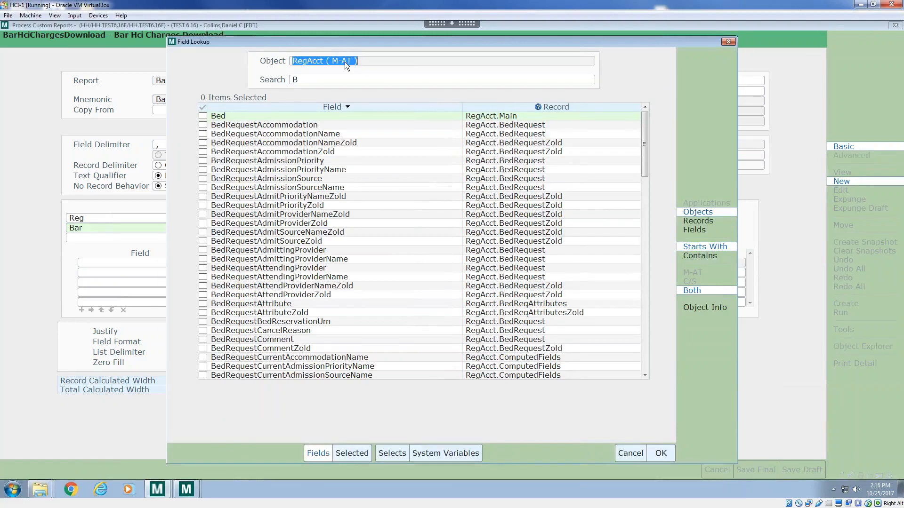
key(Tab)
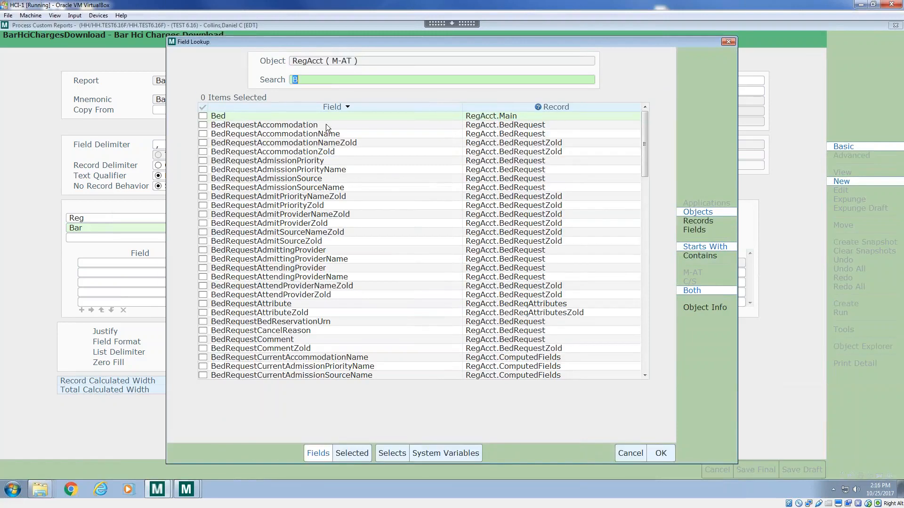
click(352, 453)
click(317, 453)
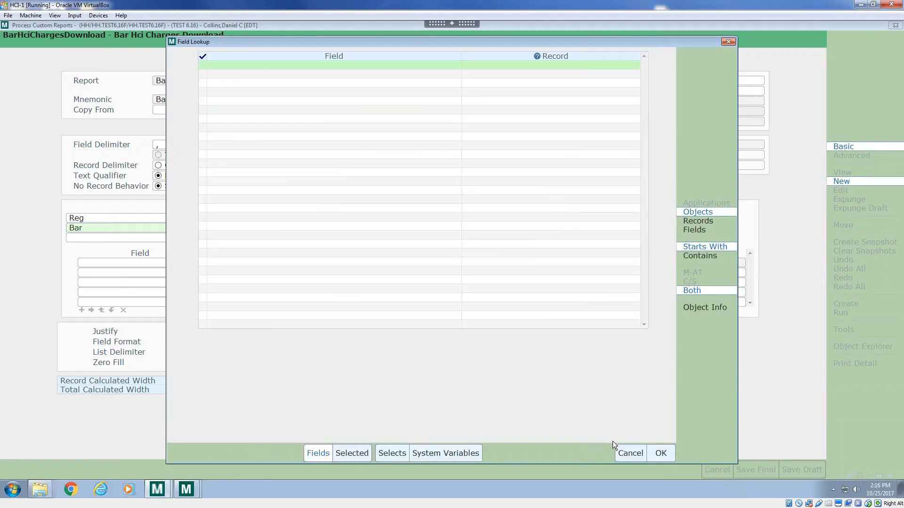
click(619, 450)
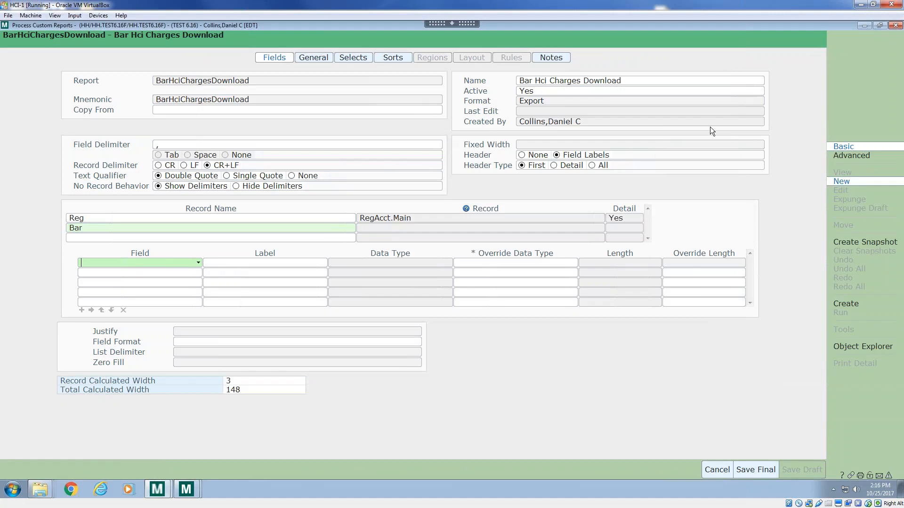
Switch the report to advanced mode and set the lookup object for the Bar record's first field to BarAcct.
click(844, 159)
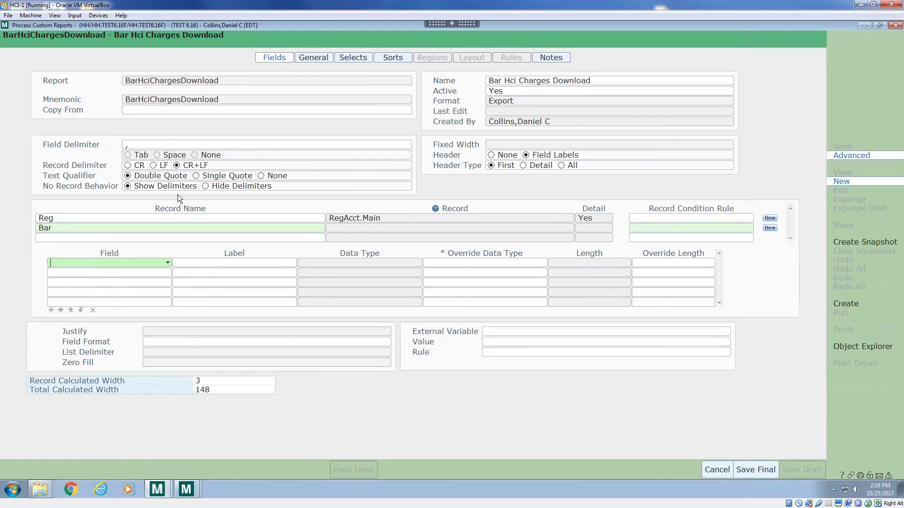
click(168, 263)
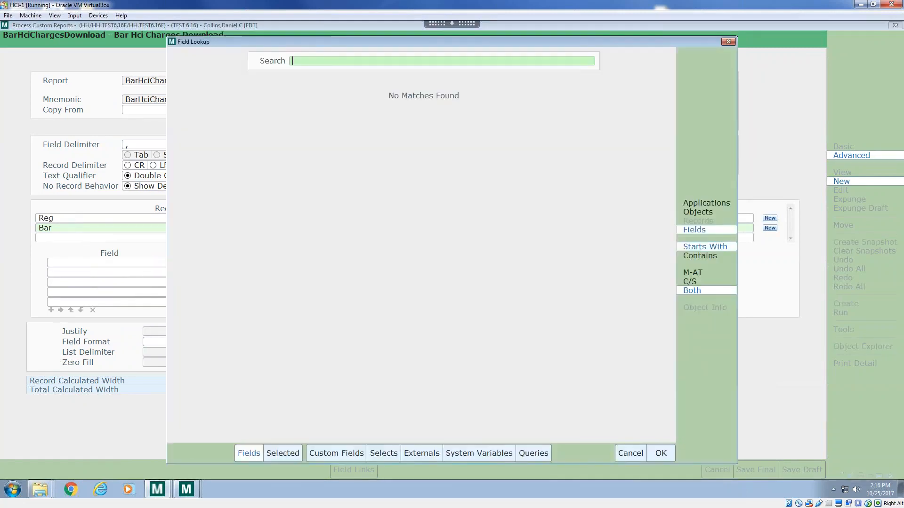
click(698, 214)
text(BarAcct)
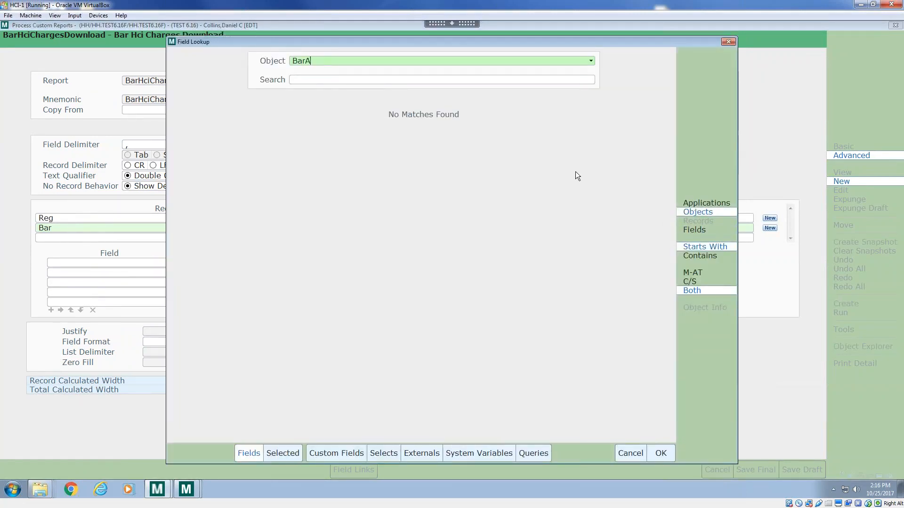
key(Return)
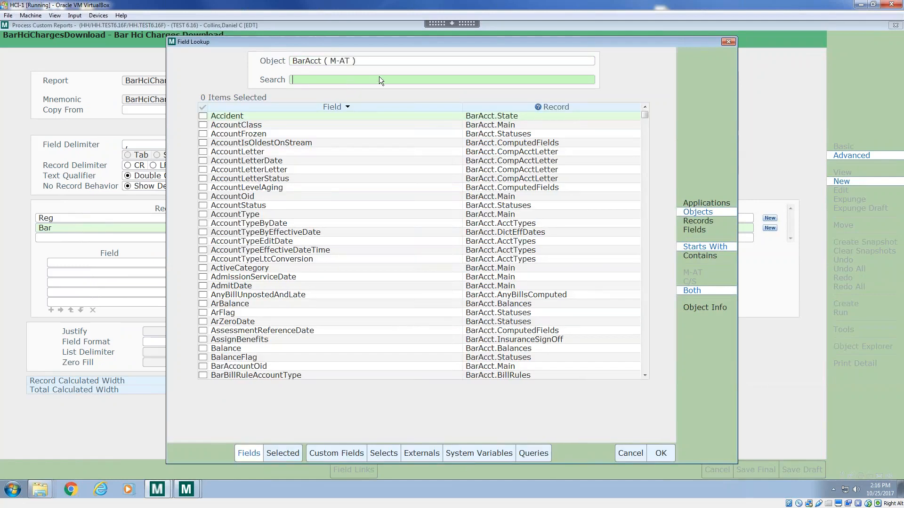
Search the BarAcct fields for TransactionAmount and select it.
text(t)
key(BackSpace)
text(TransactionAc)
key(BackSpace)
text(mount)
key(Return)
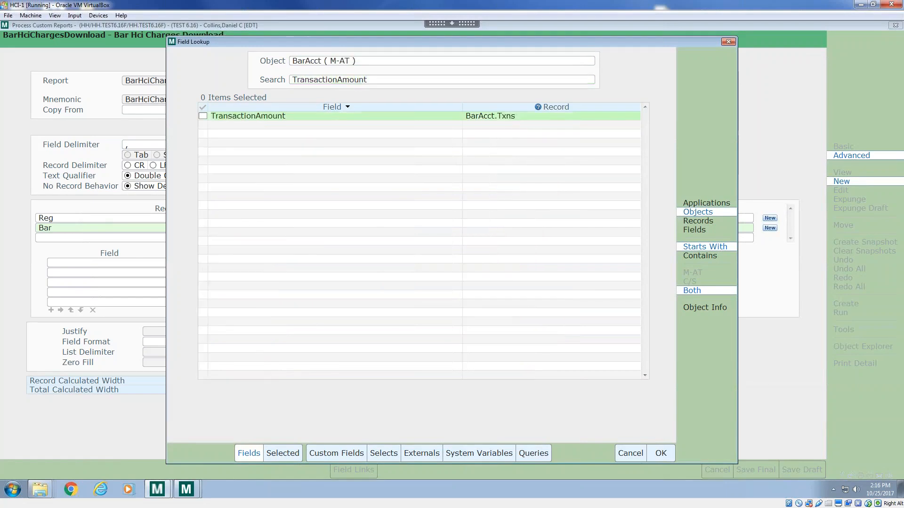
click(210, 115)
Broaden the field search to Transaction and select TransactionChargeCode together with its linked Name field from BarCdm.Main.
click(405, 76)
click(406, 79)
key(BackSpace)
key(BackSpace)
key(BackSpace)
key(BackSpace)
key(BackSpace)
key(BackSpace)
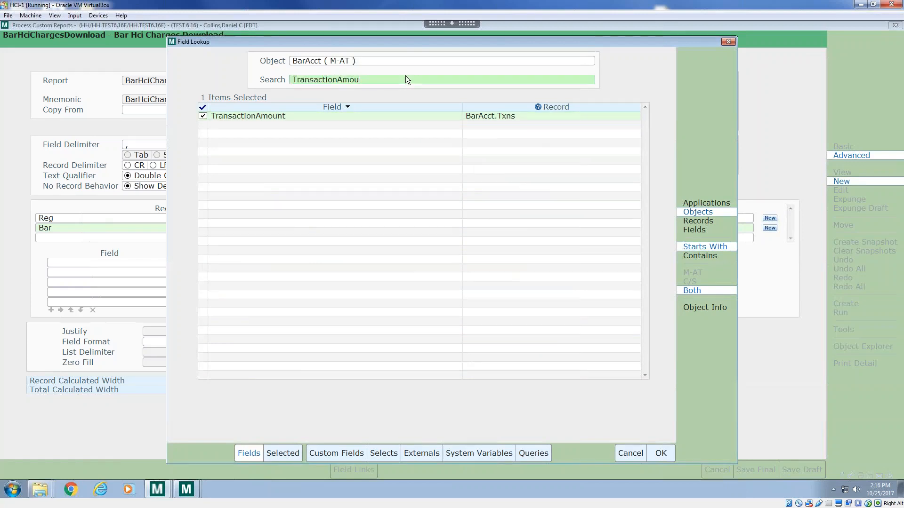
key(Return)
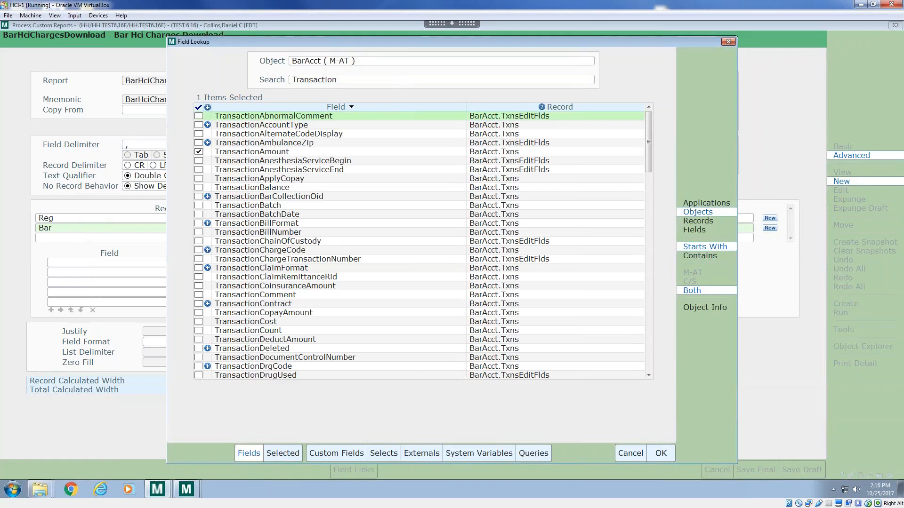
click(198, 250)
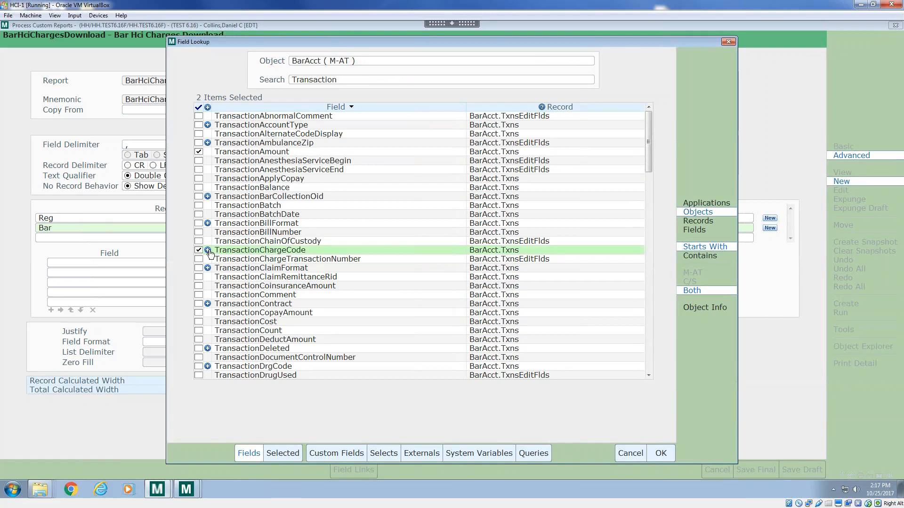
click(208, 251)
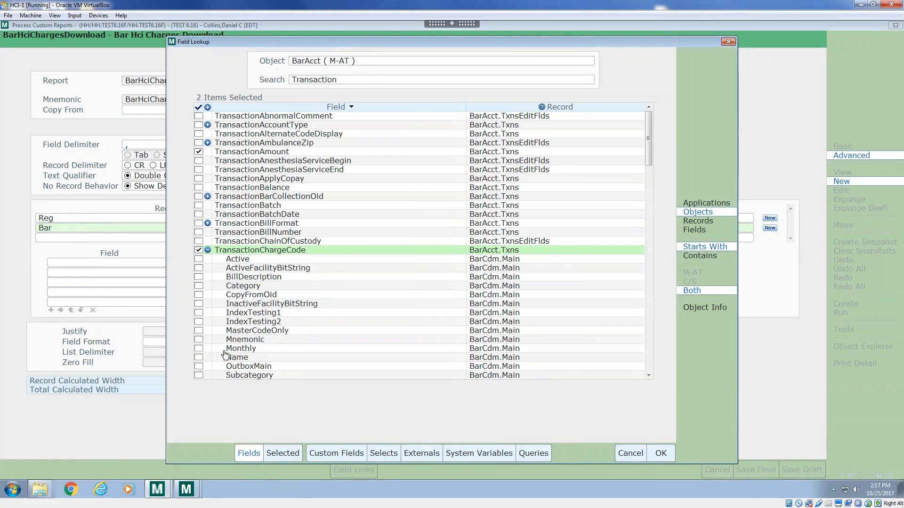
click(200, 357)
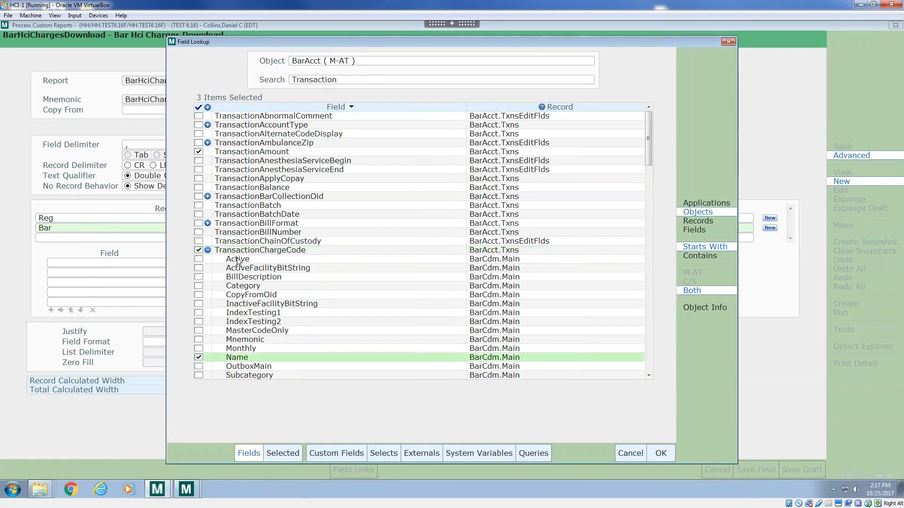
click(208, 251)
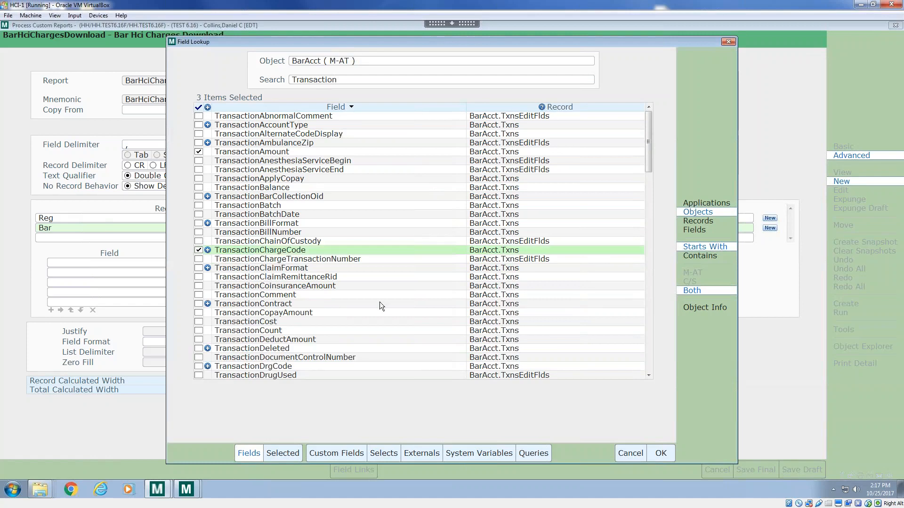
Select TransactionJournal and TransactionServiceDate as well, and add all the selected fields to the Bar record.
drag(646, 182, 643, 241)
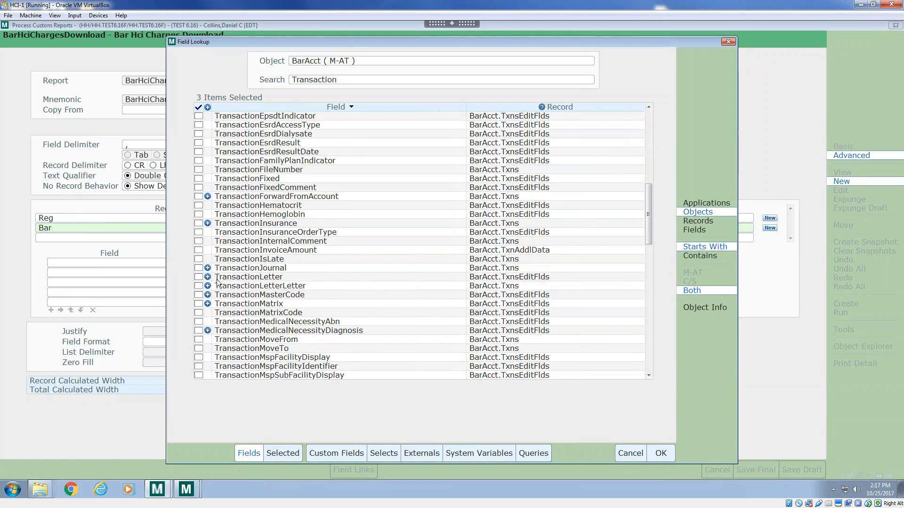
click(199, 268)
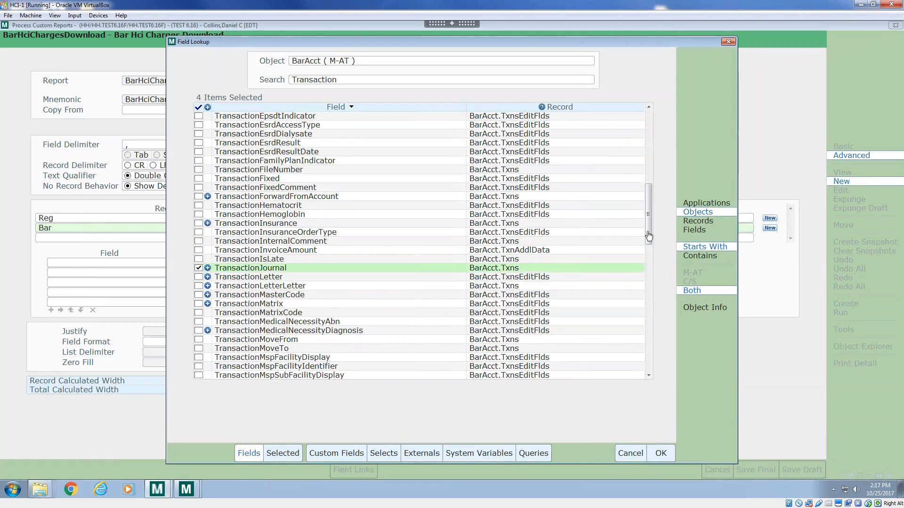
drag(647, 240, 643, 320)
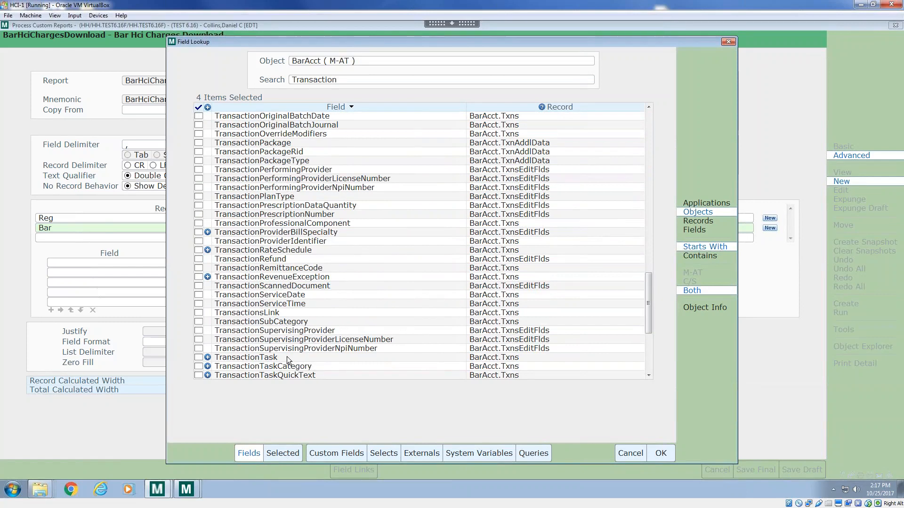
click(199, 295)
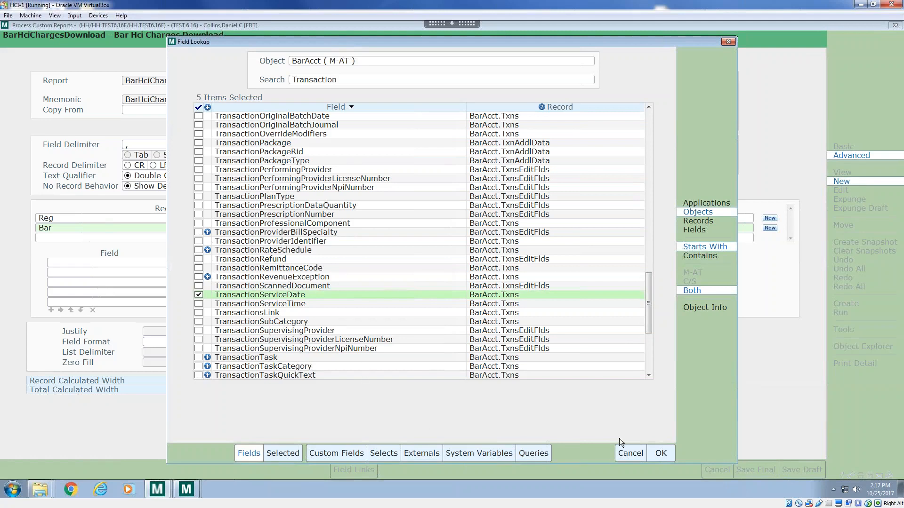
click(660, 455)
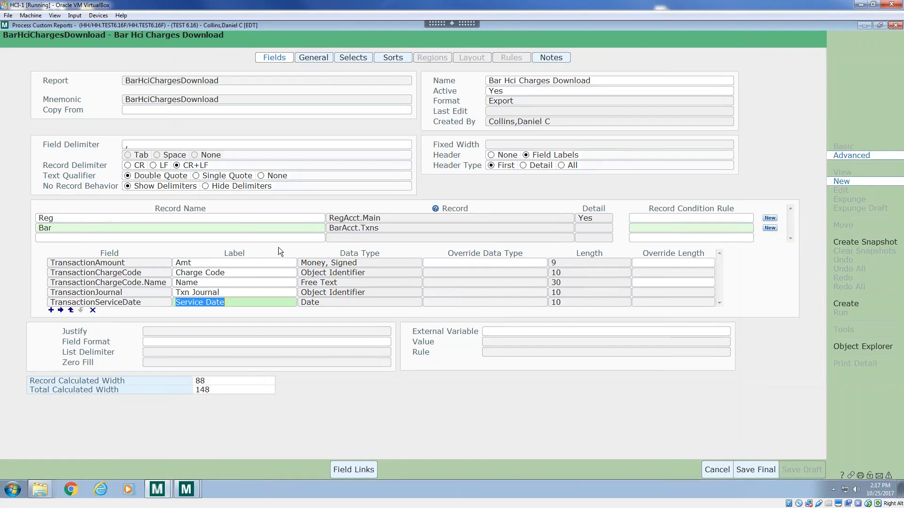
View the report's general settings, including the title lines and scheduling options.
key(Up)
key(Up)
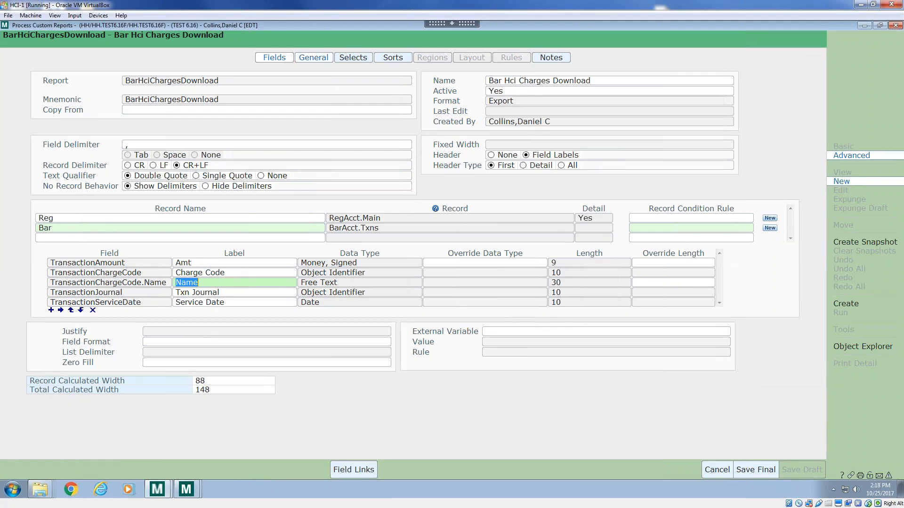
click(313, 58)
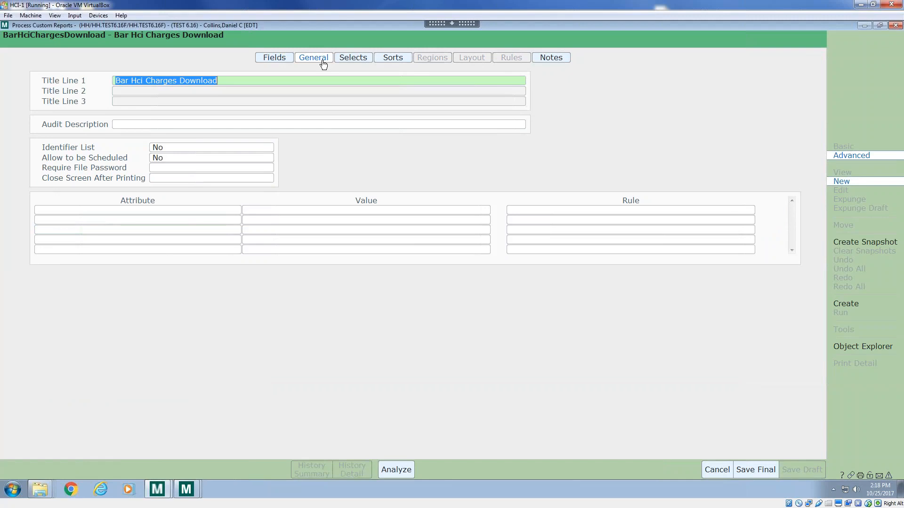
click(225, 80)
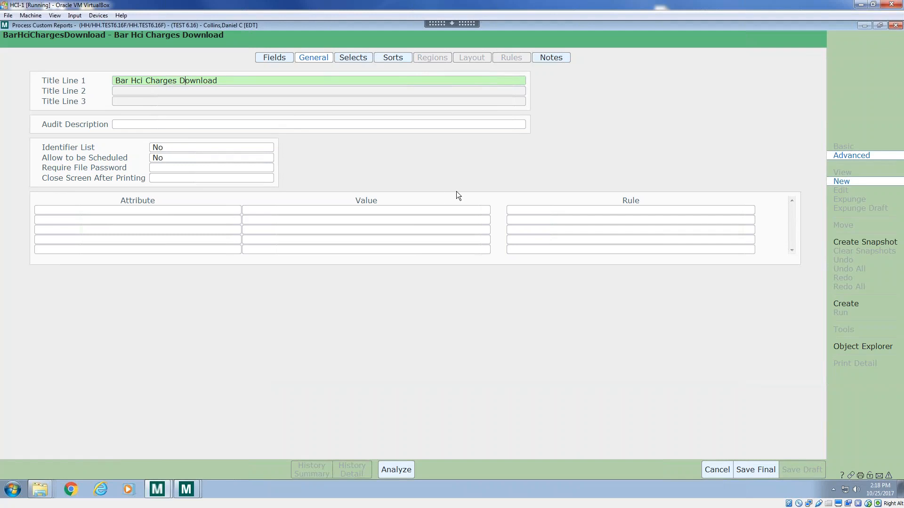
Search the RegAcct fields for RegistrationD and add RegistrationDate as the report's first select field.
click(354, 59)
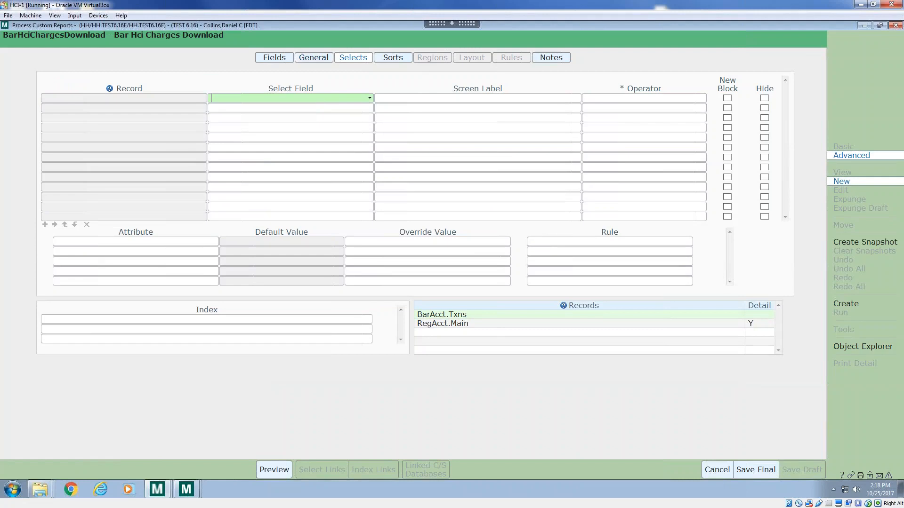
click(370, 100)
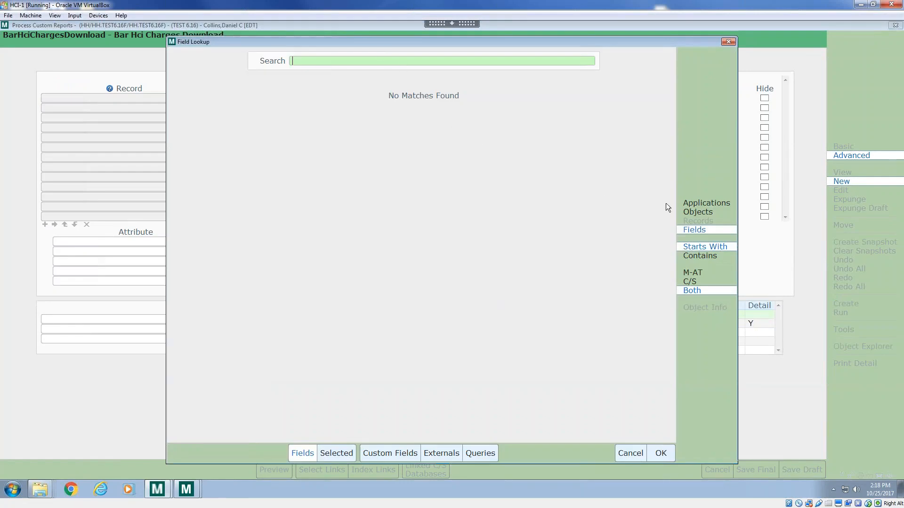
click(692, 211)
text(RegAcct)
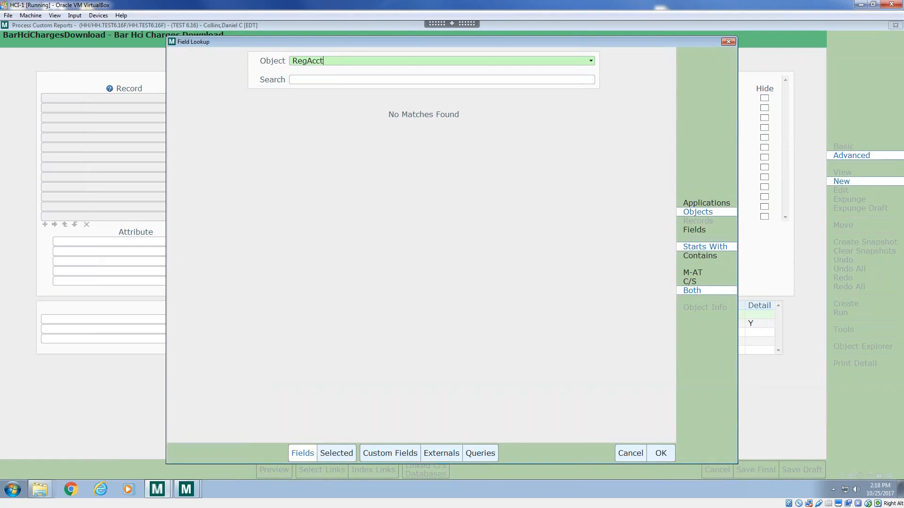
key(Return)
text(Reg)
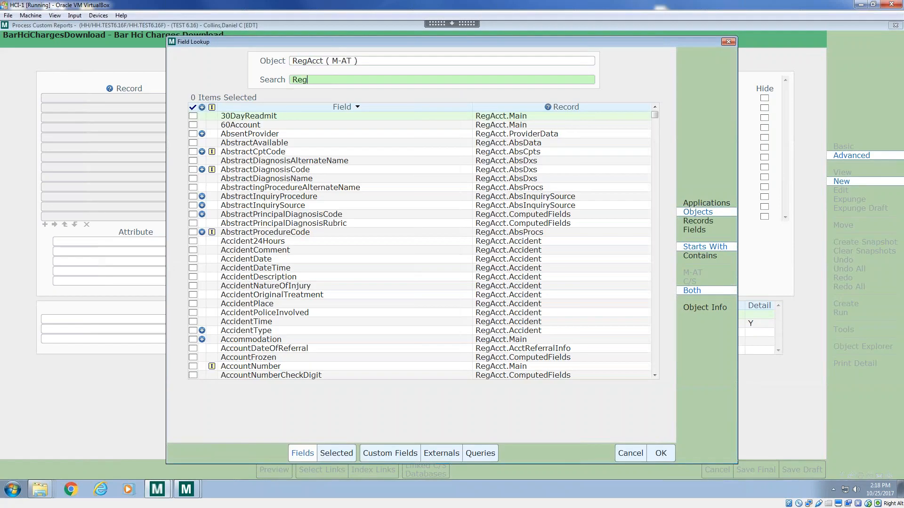
text(istrationD)
key(Return)
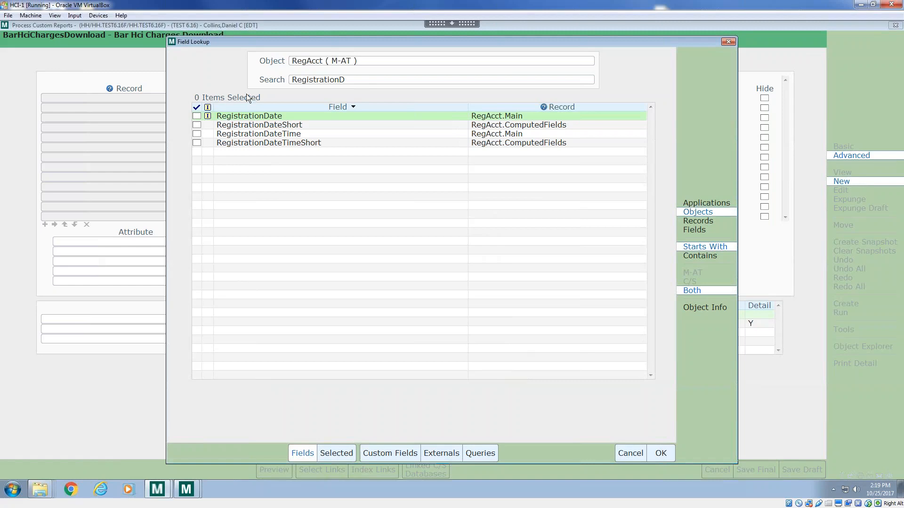
click(196, 116)
click(668, 455)
Label the first select "From Registration Date" and set its operator to Greater than or equal to.
key(Home)
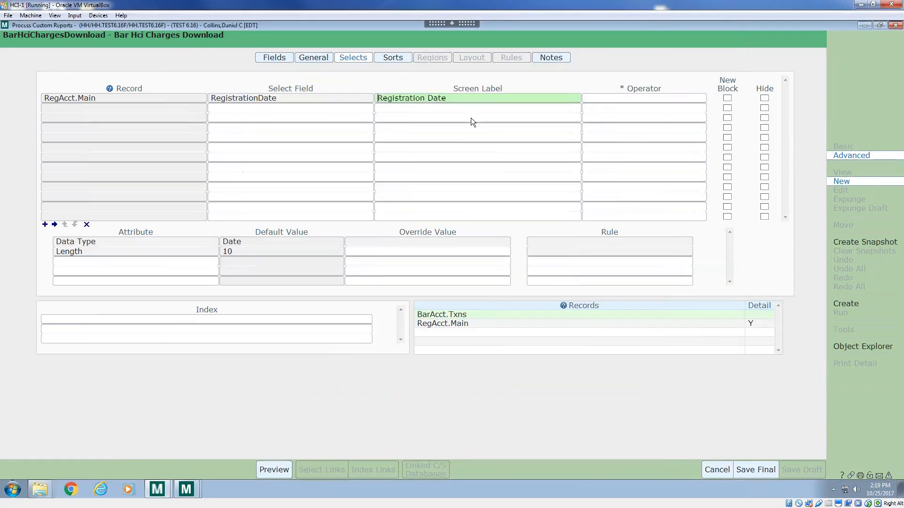
text(From)
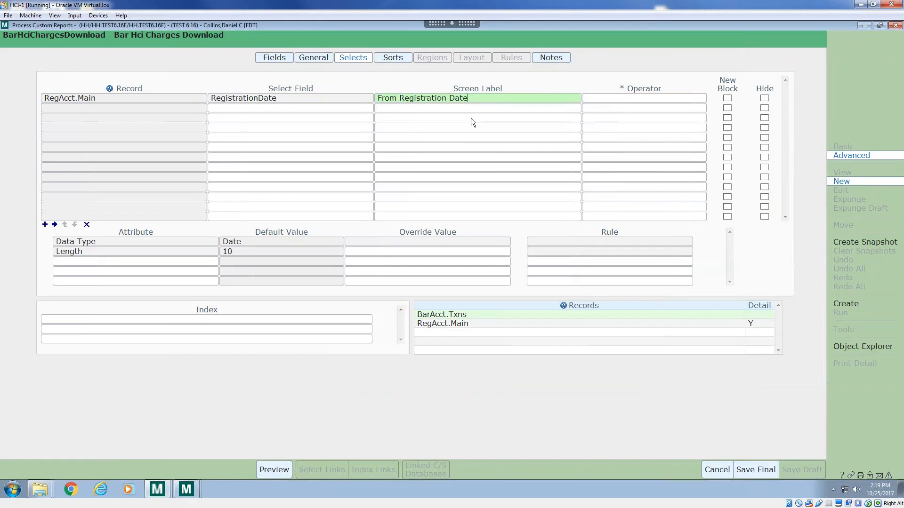
key(Tab)
text(GE)
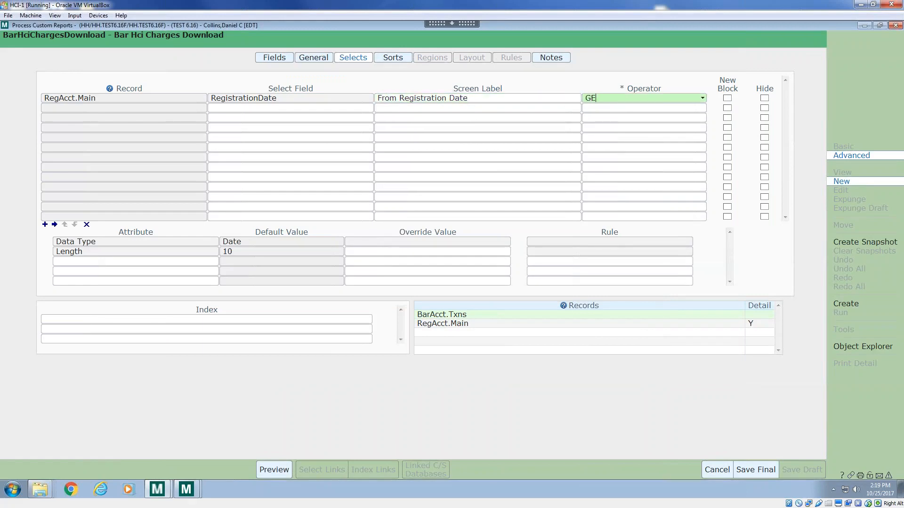
key(Tab)
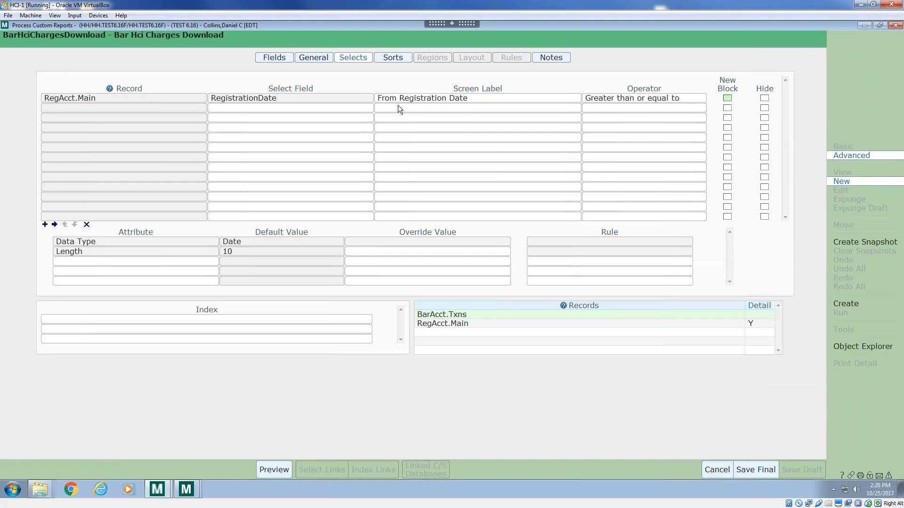
Add RegistrationDate from RegAcct again as the second select field.
click(289, 108)
click(370, 107)
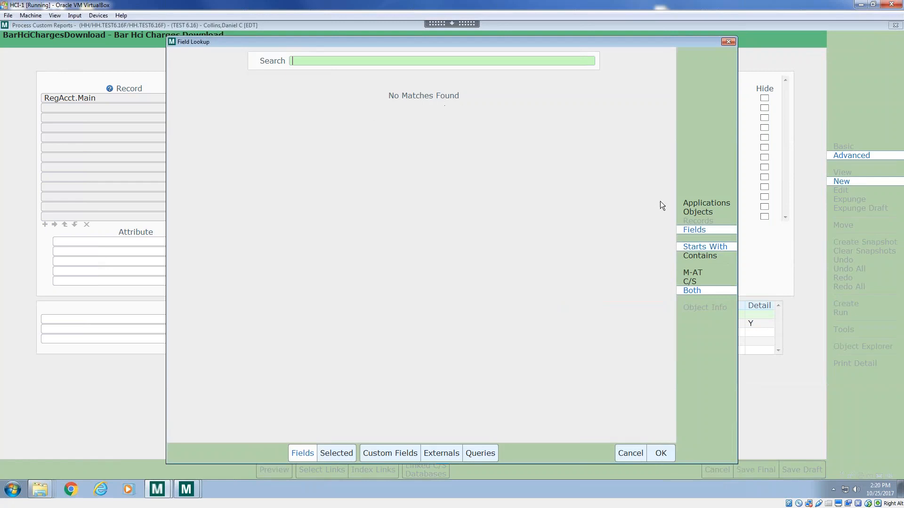
click(698, 211)
text(r)
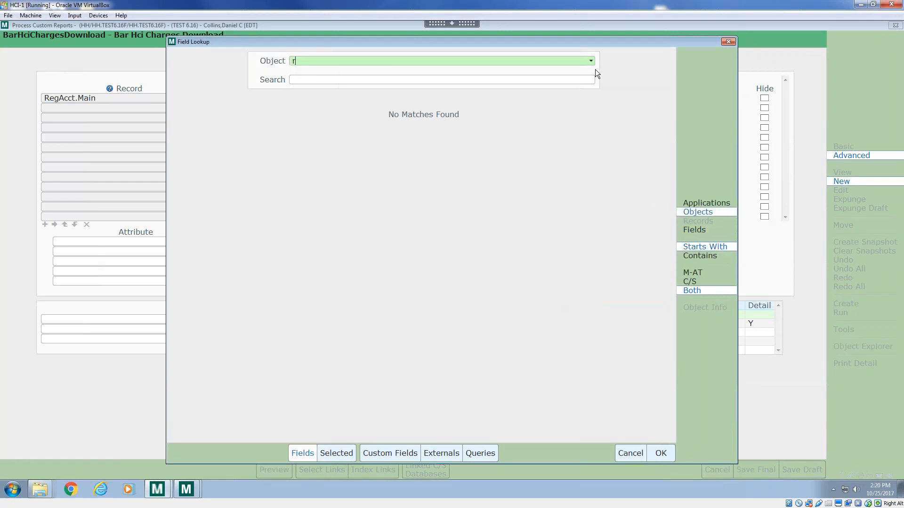
text(egAcct)
key(Return)
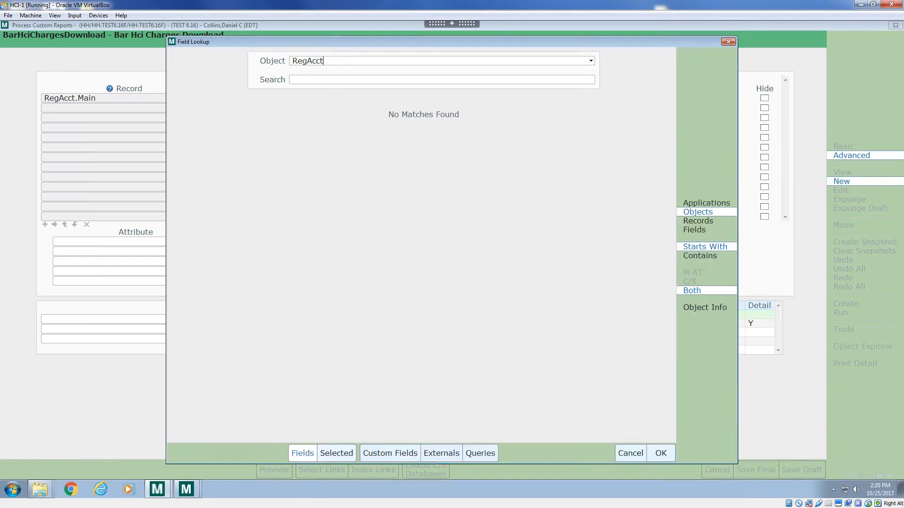
text(RegistrationD)
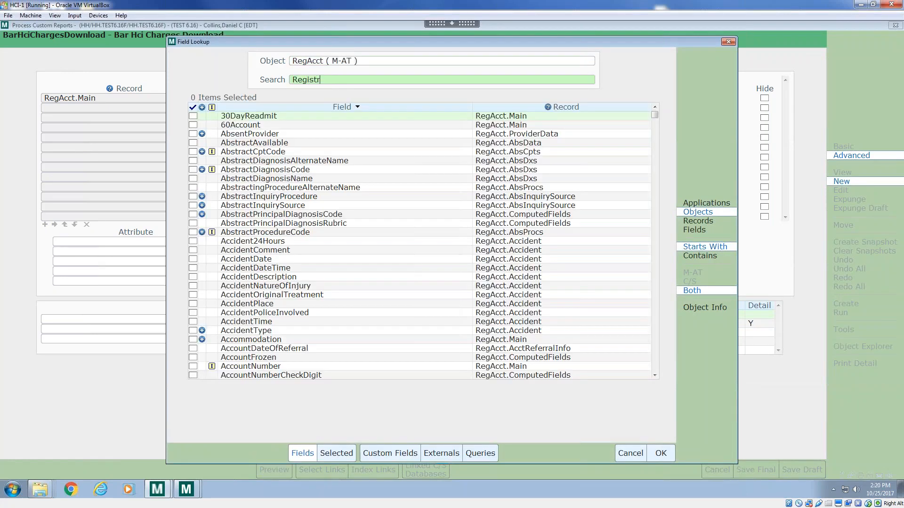
key(Return)
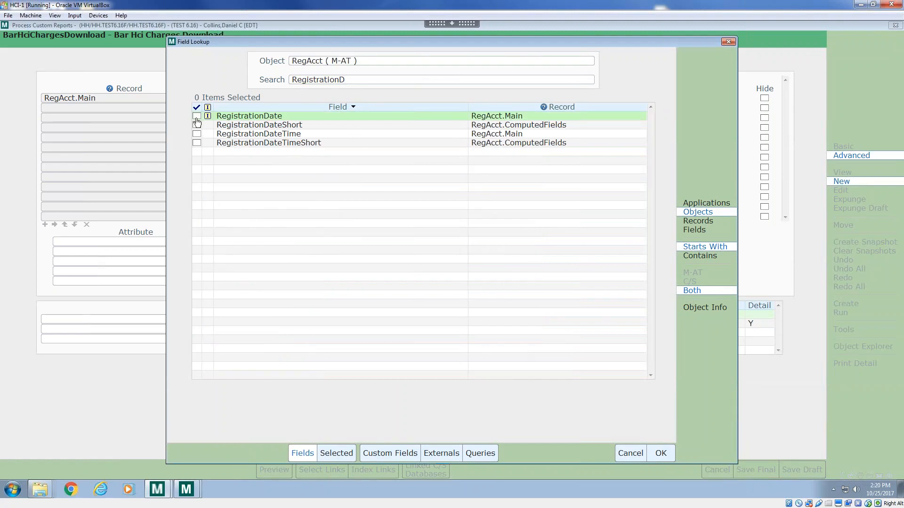
click(197, 115)
click(664, 453)
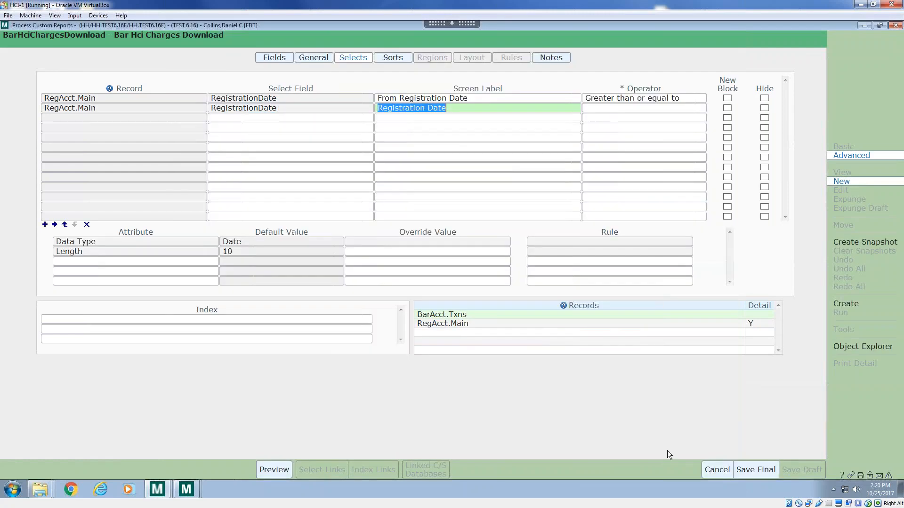
Set the second RegistrationDate select's operator to Less than or equal to.
click(606, 109)
text(L)
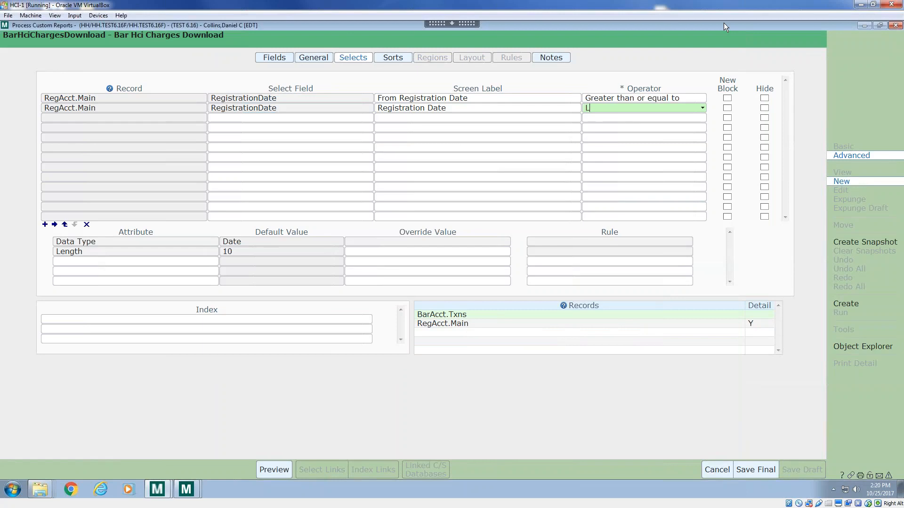
text(E)
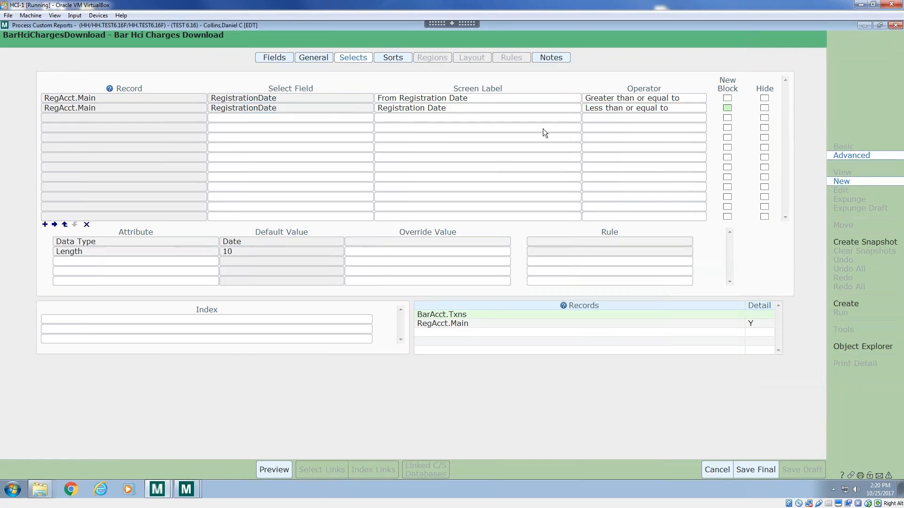
Search the RegAcct fields for FAC and add Facility as the third select field.
click(394, 117)
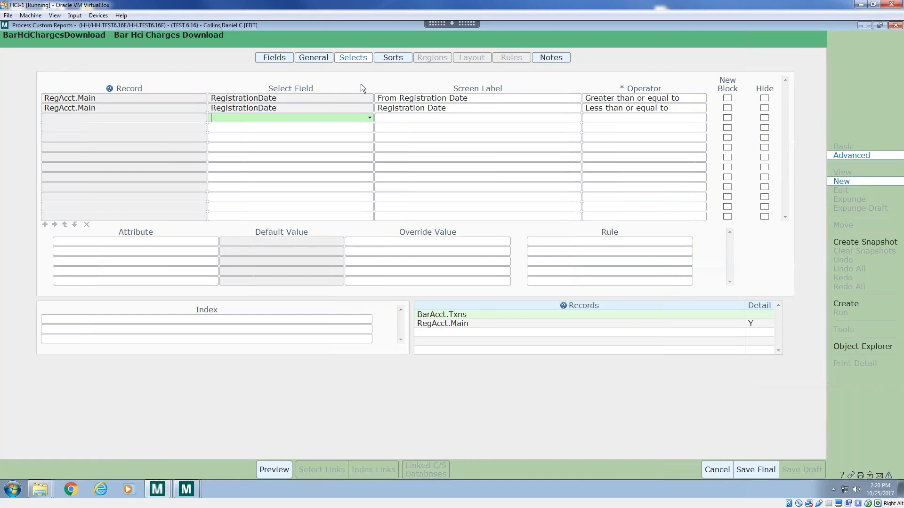
click(370, 117)
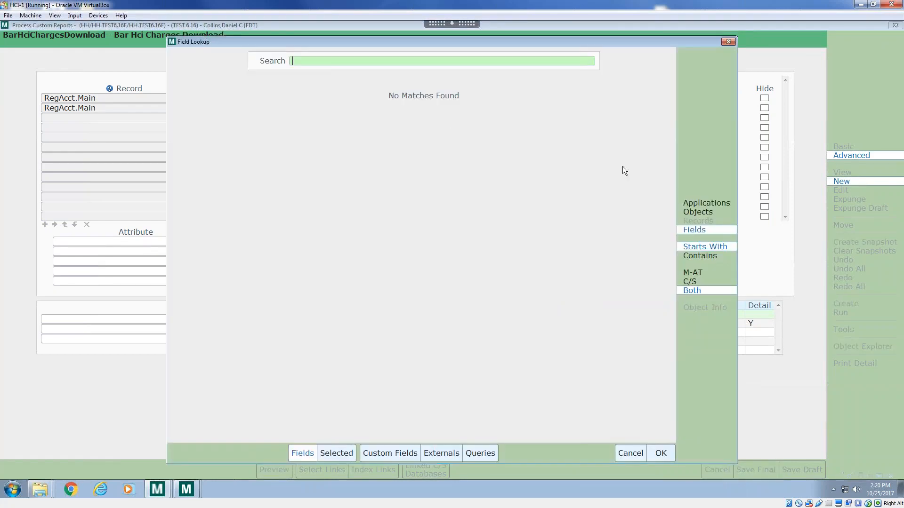
click(694, 212)
text(r)
key(BackSpace)
text(RegAcct)
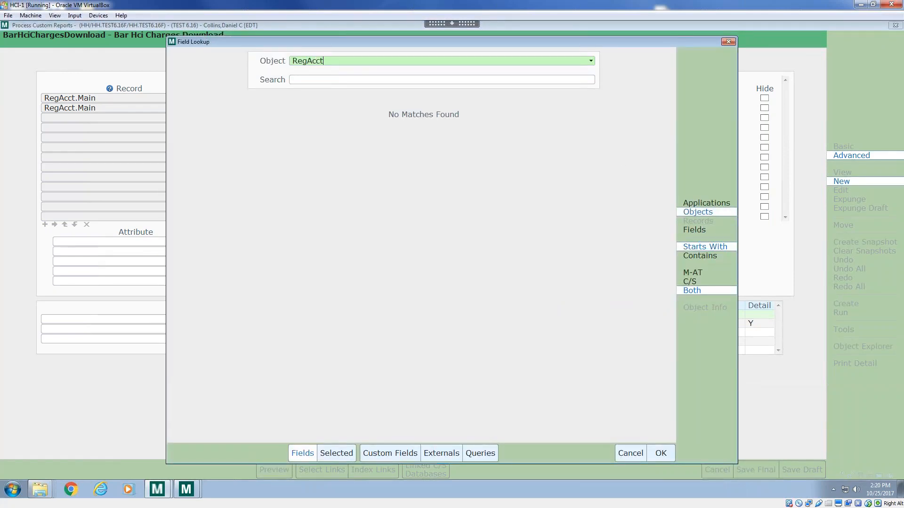
key(Return)
text(FAC)
click(193, 116)
click(656, 447)
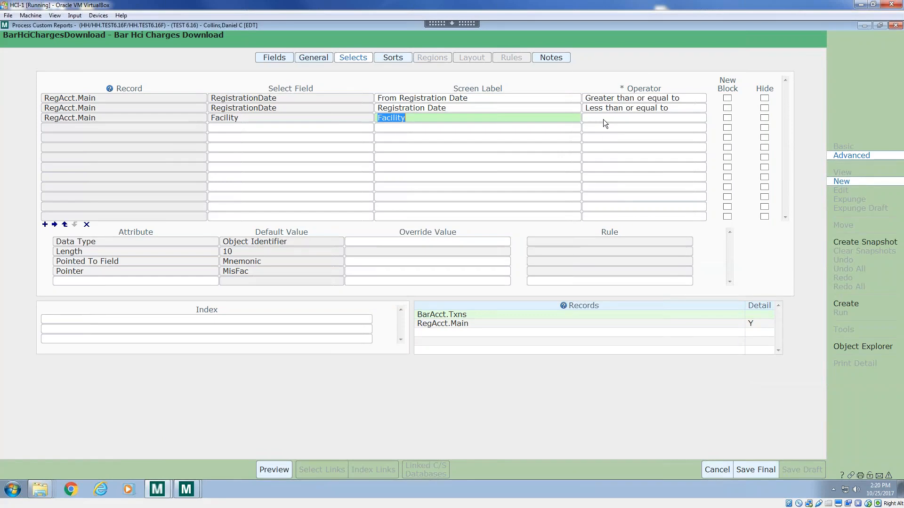
Set the Facility select's operator to Equal and make it start a new block.
click(603, 119)
text(eq)
key(Tab)
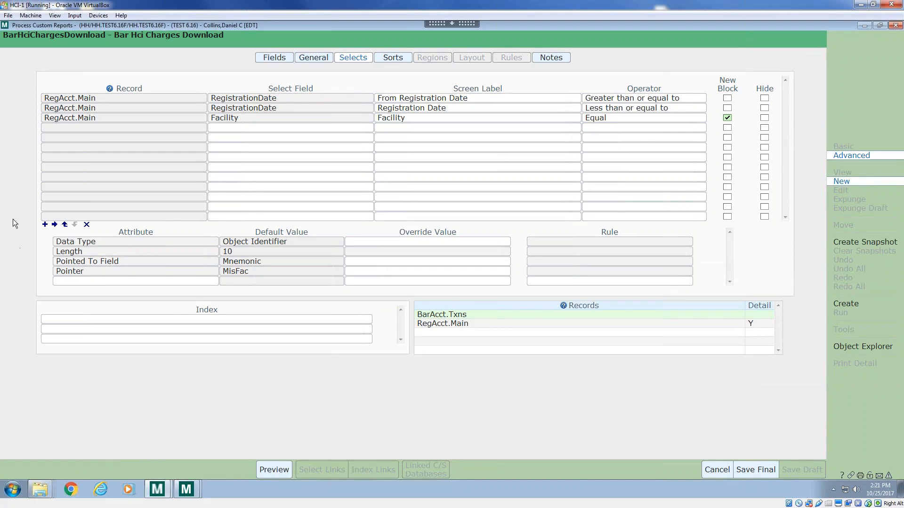
Assign RegAcct.FacRegDateSelX from the ranked indexes as the report's index.
click(196, 320)
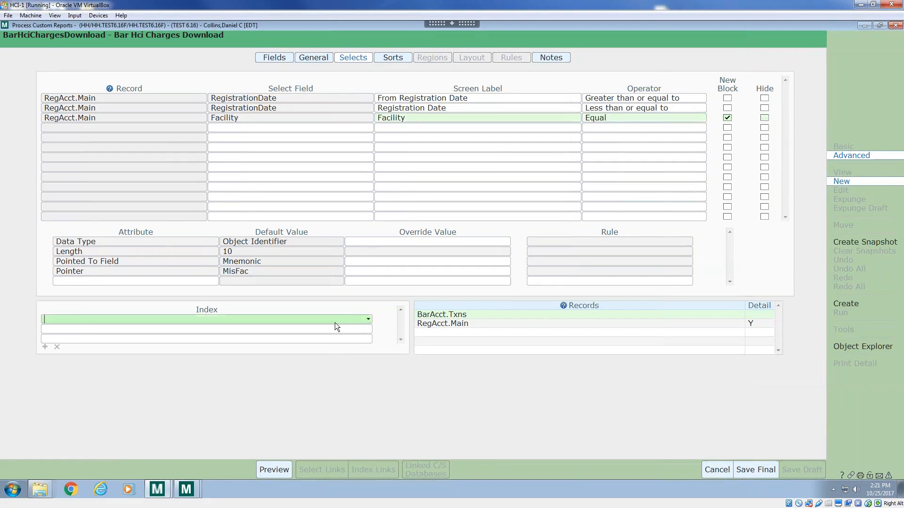
click(369, 320)
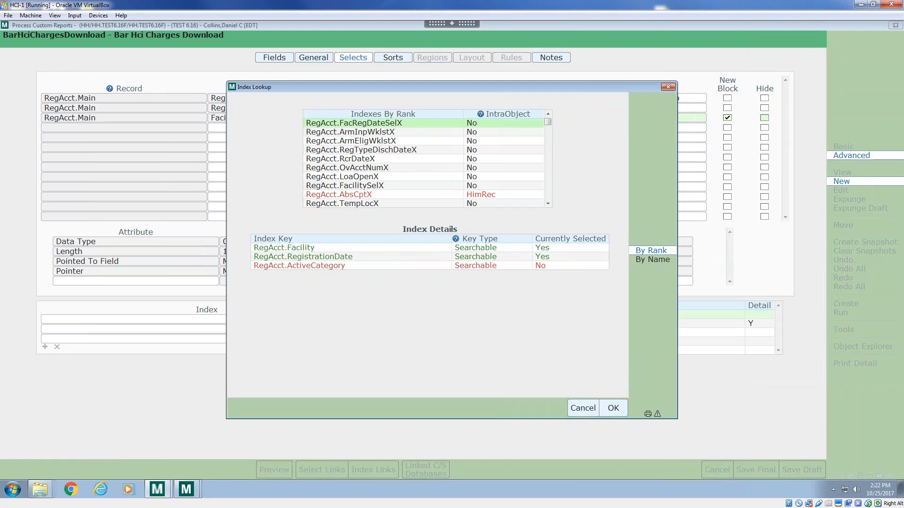
click(613, 408)
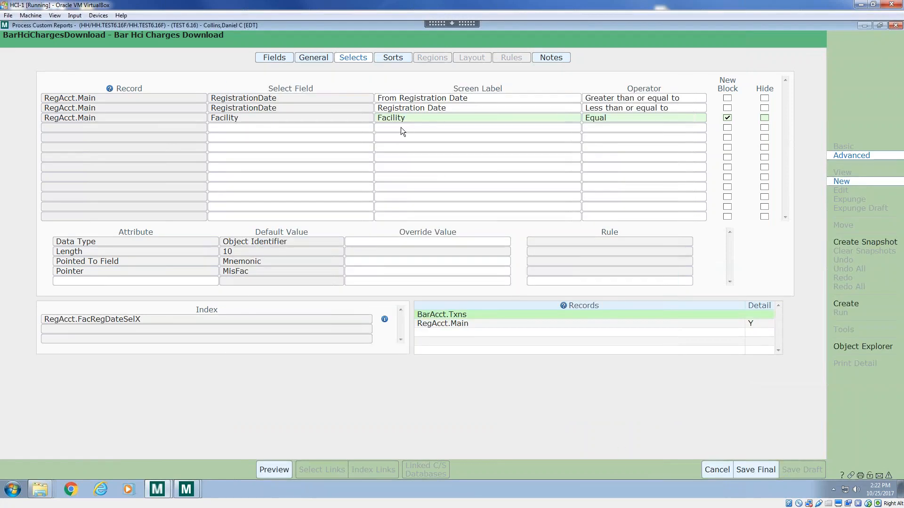
Search the RegAcct fields for REG and add RegistrationType as the fourth select field.
click(371, 128)
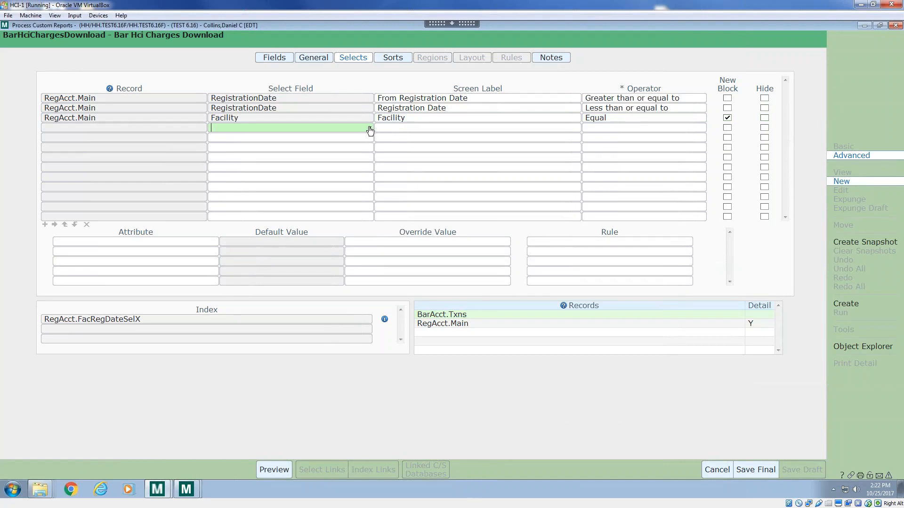
click(370, 131)
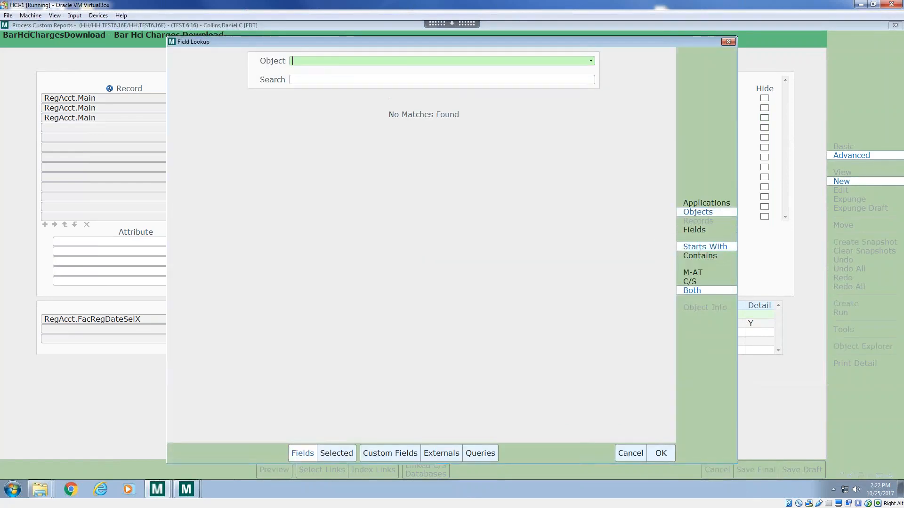
text(Reg)
text(Acct)
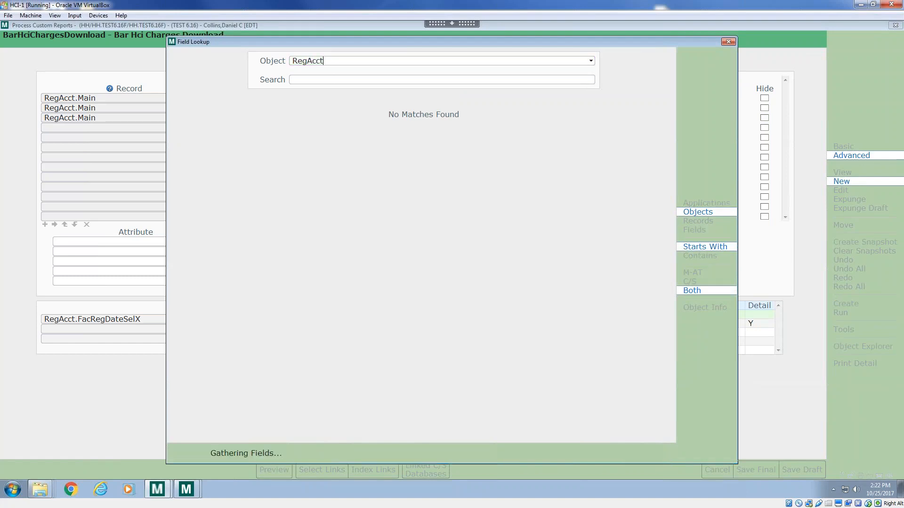
text(REG)
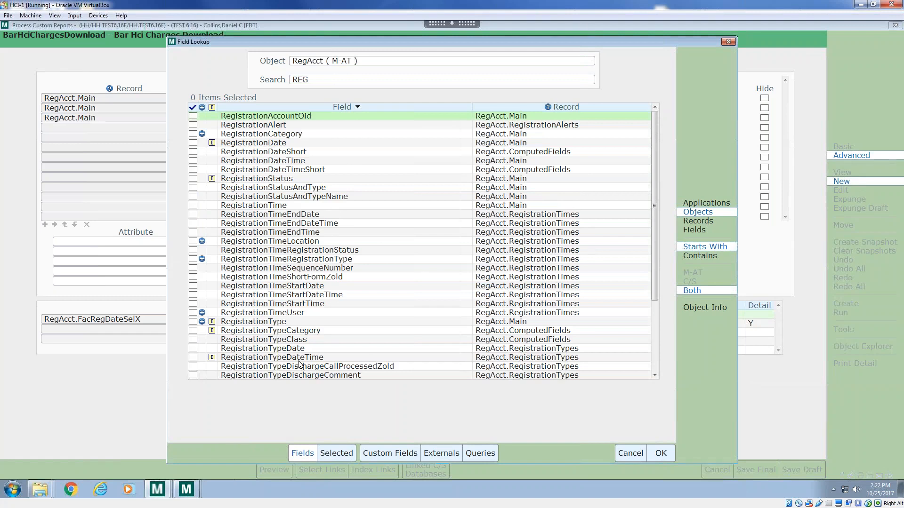
click(194, 322)
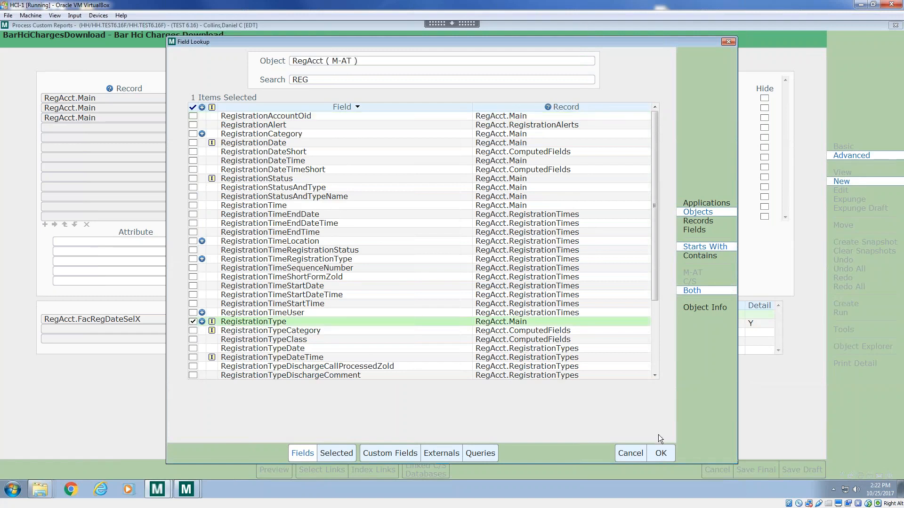
click(659, 458)
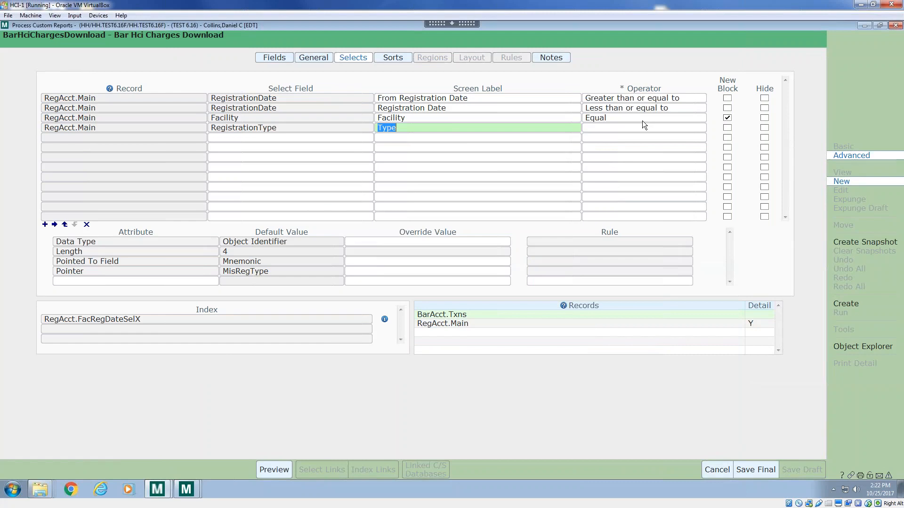
Set the RegistrationType select's operator to Equal and return to its screen label.
key(Tab)
text(EQ)
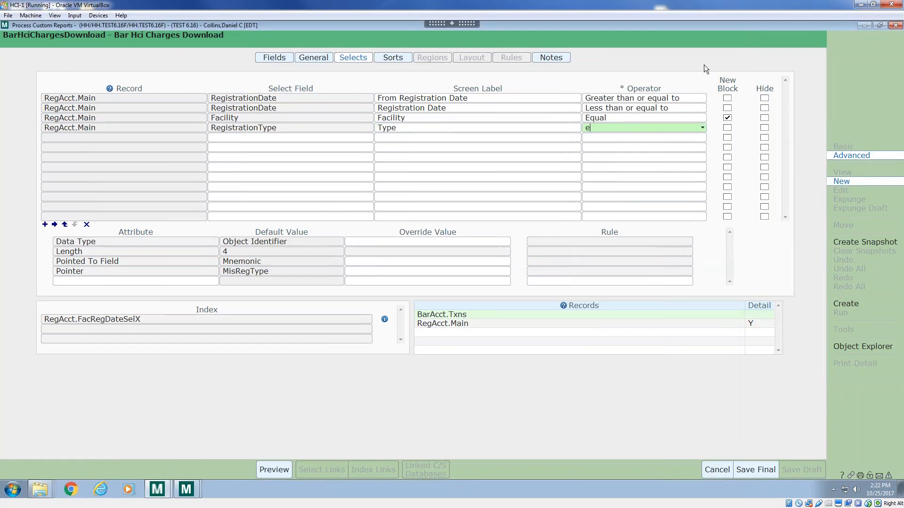
key(Tab)
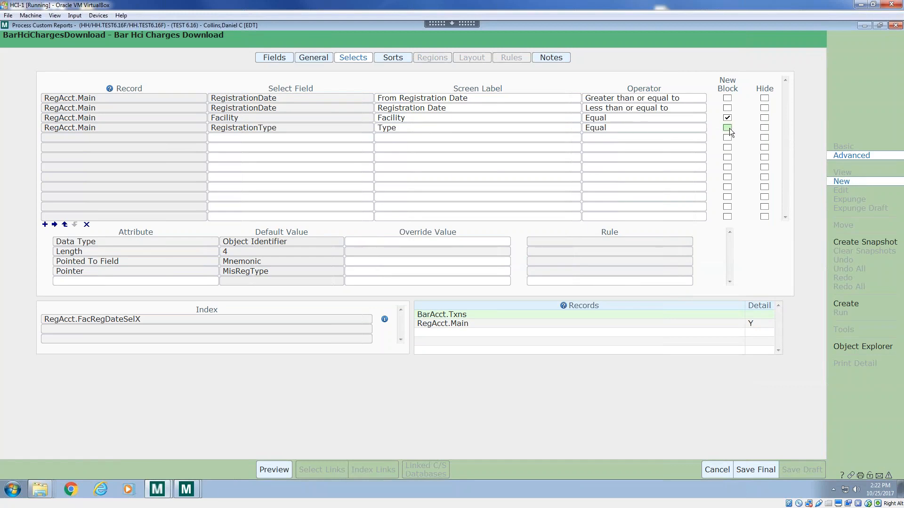
click(610, 125)
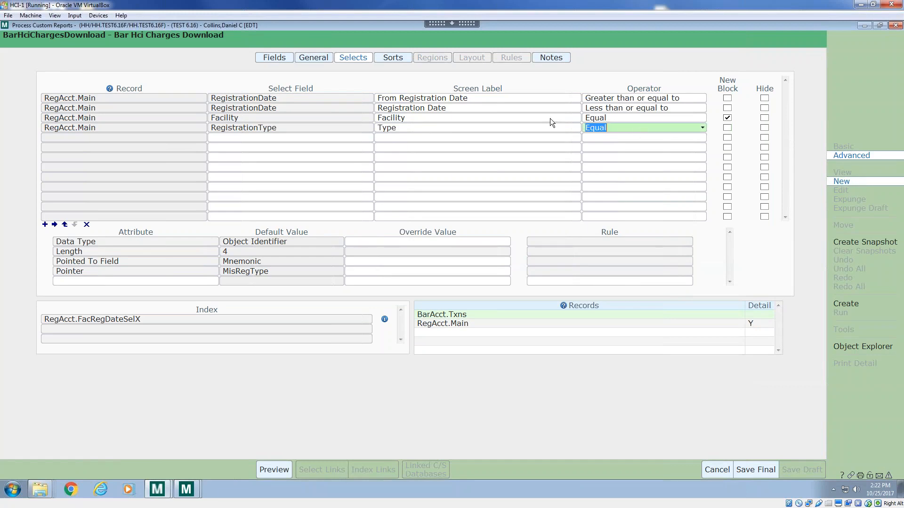
click(409, 131)
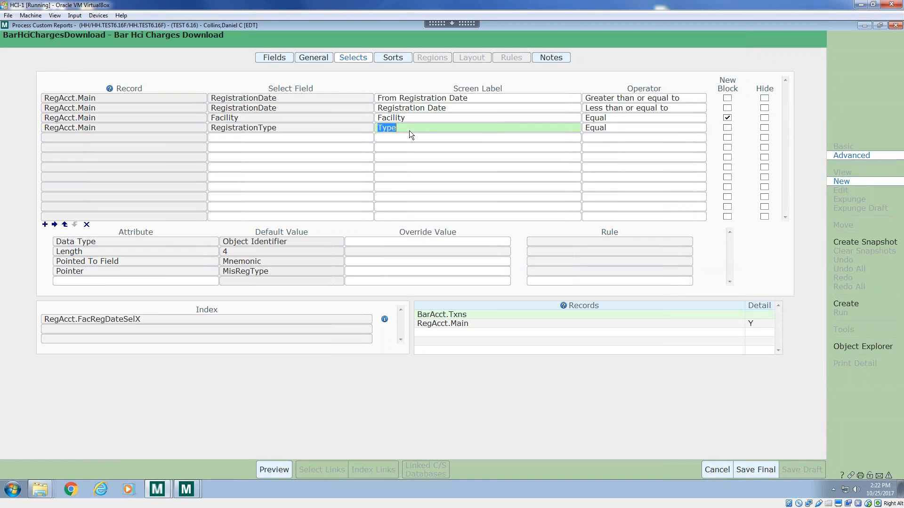
Hide the RegistrationType select and specify IN as its fixed value.
click(680, 130)
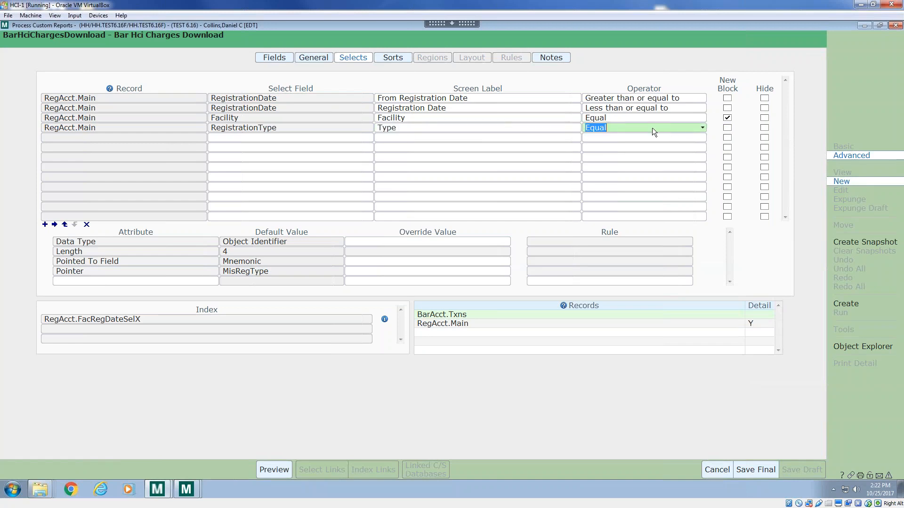
click(652, 128)
click(765, 127)
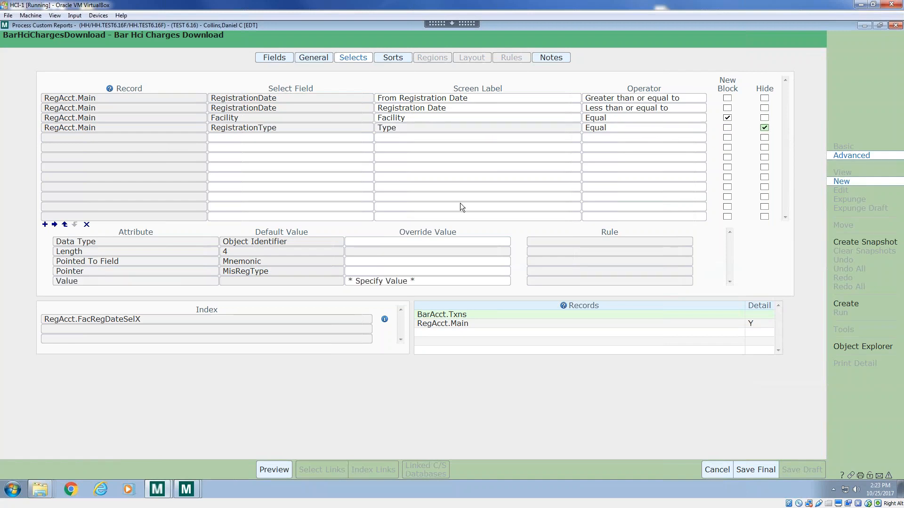
click(405, 281)
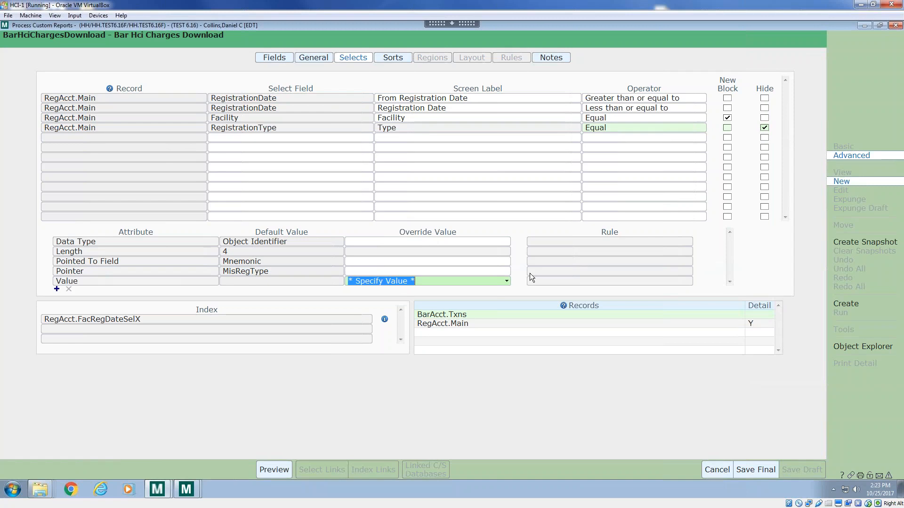
text(IN)
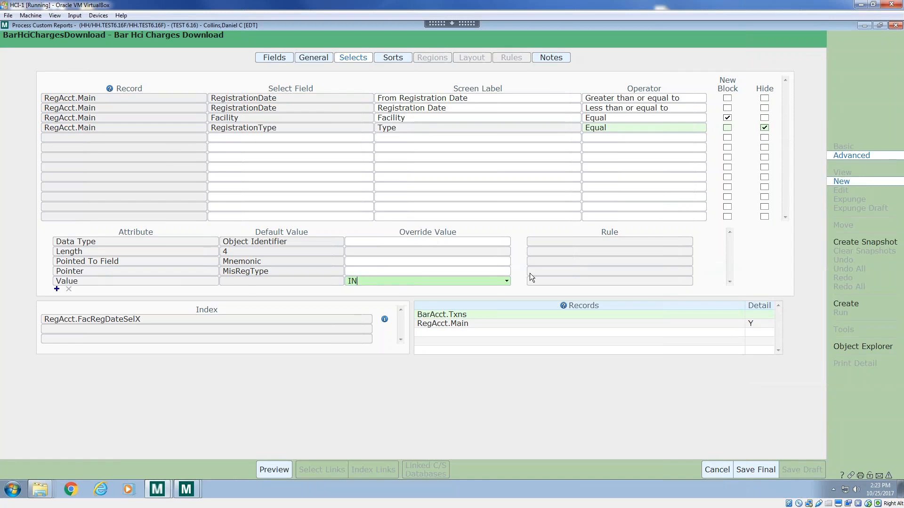
key(Tab)
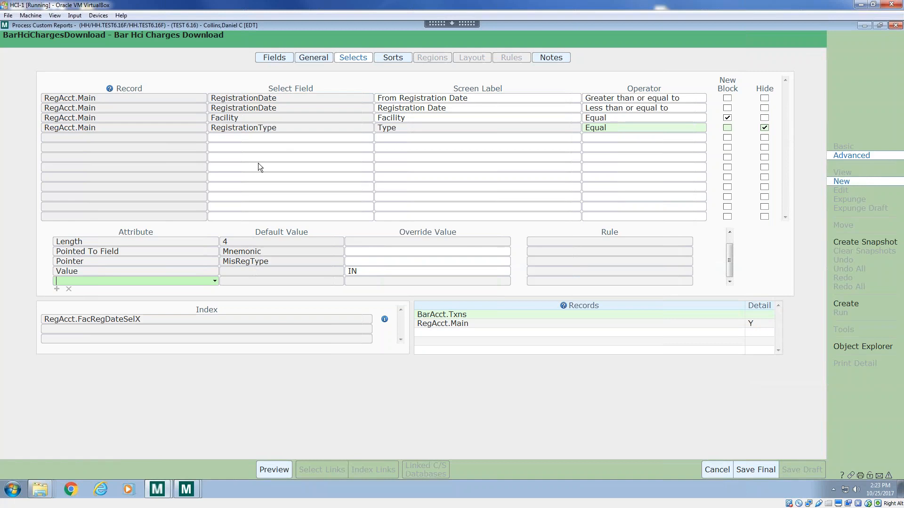
Remove the report's index, compare the ranked indexes' keys, and reassign RegAcct.FacRegDateSelX.
click(272, 319)
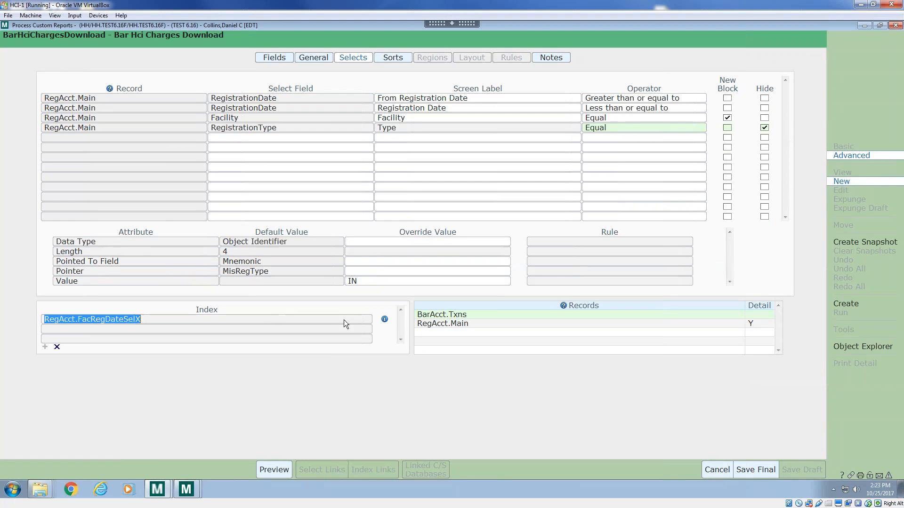
click(309, 317)
click(57, 347)
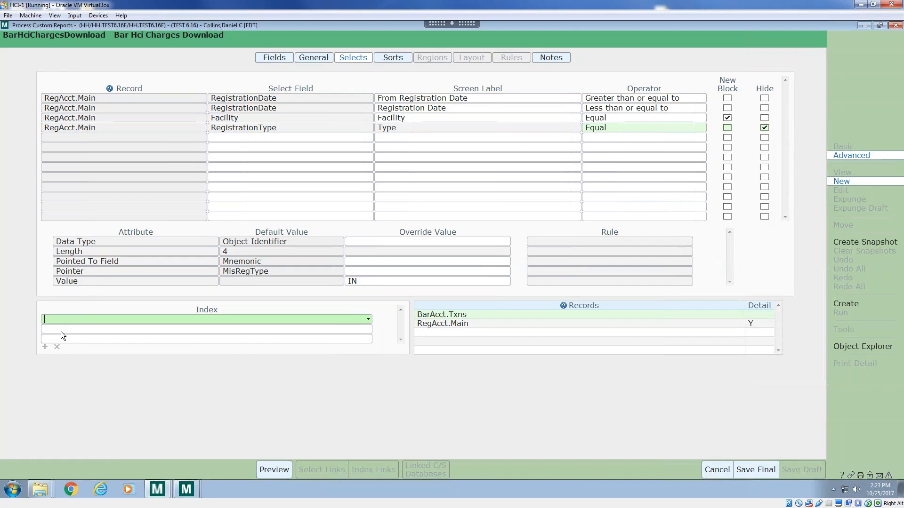
click(369, 320)
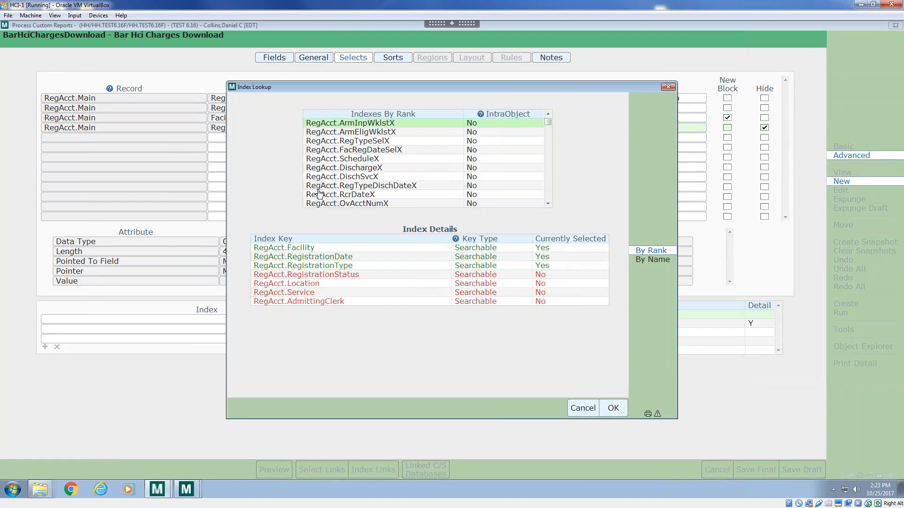
click(389, 145)
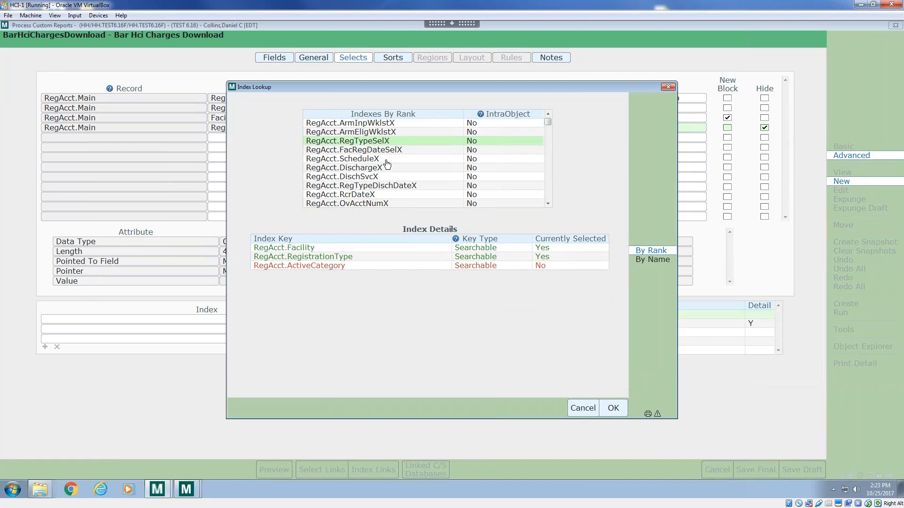
click(388, 151)
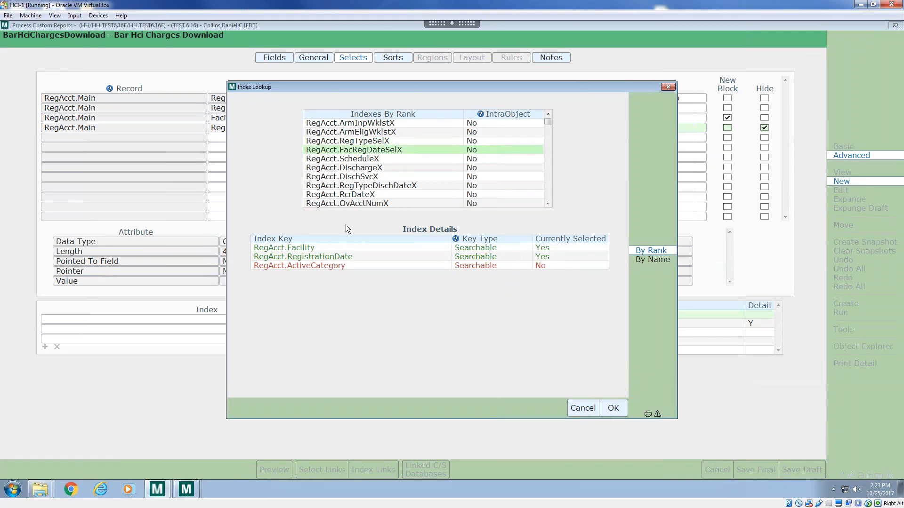
click(612, 408)
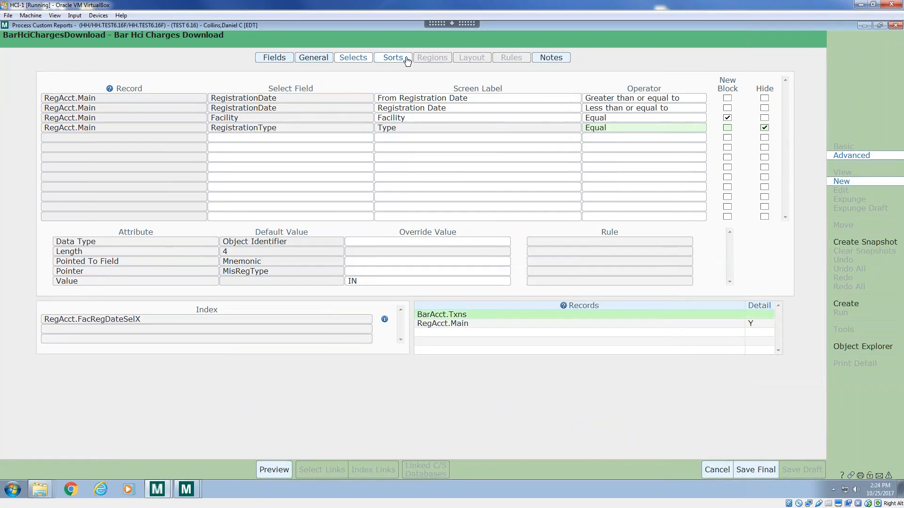
Remove RegAcct.RegistrationDate and RegAcct.ActiveCategory from the report's sort fields.
click(407, 60)
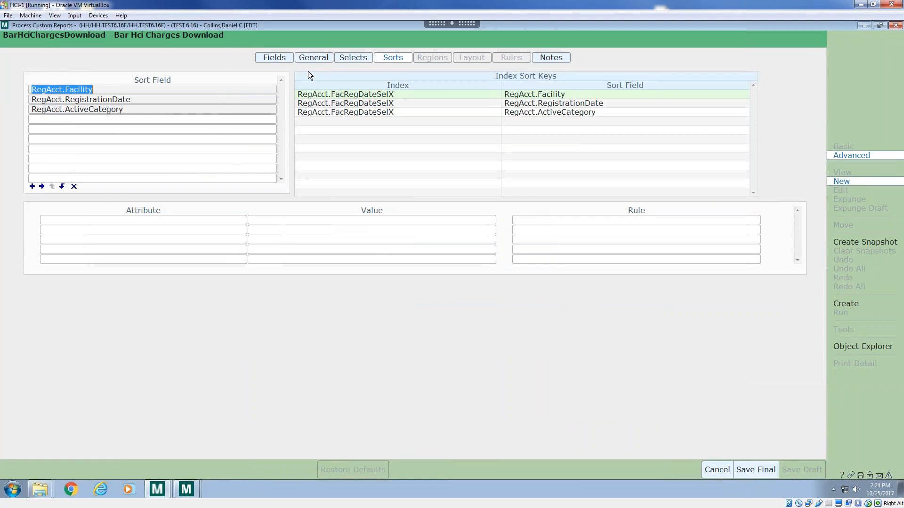
click(108, 110)
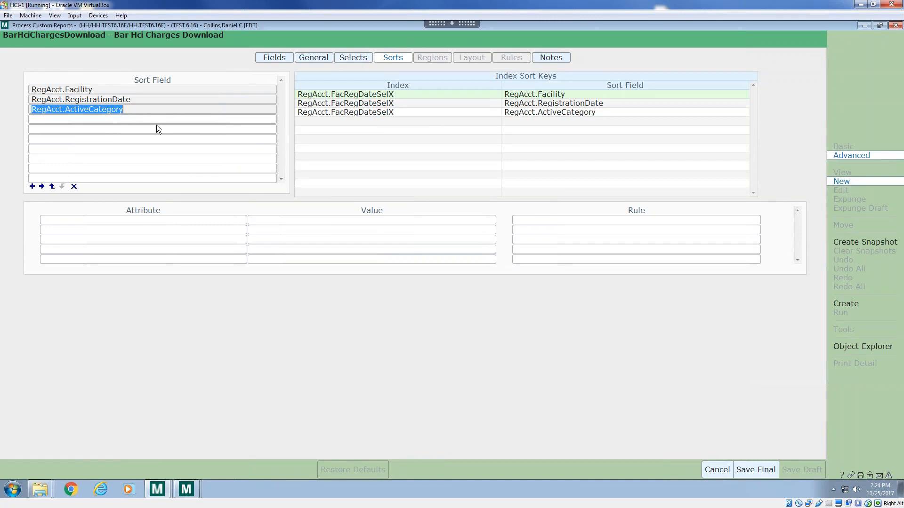
click(93, 103)
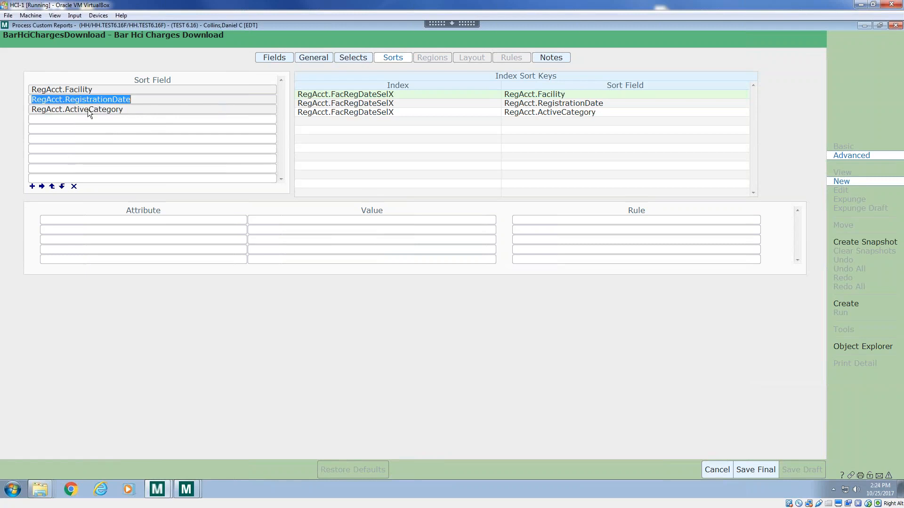
click(86, 108)
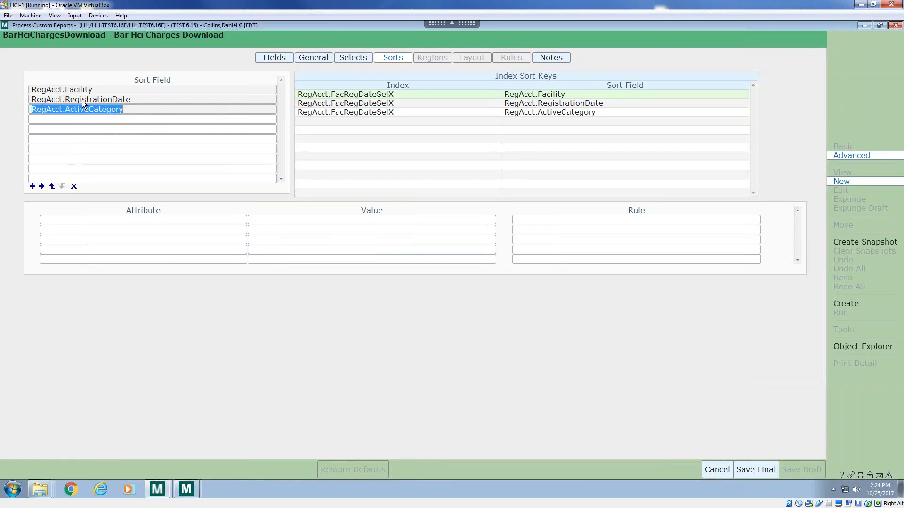
click(82, 100)
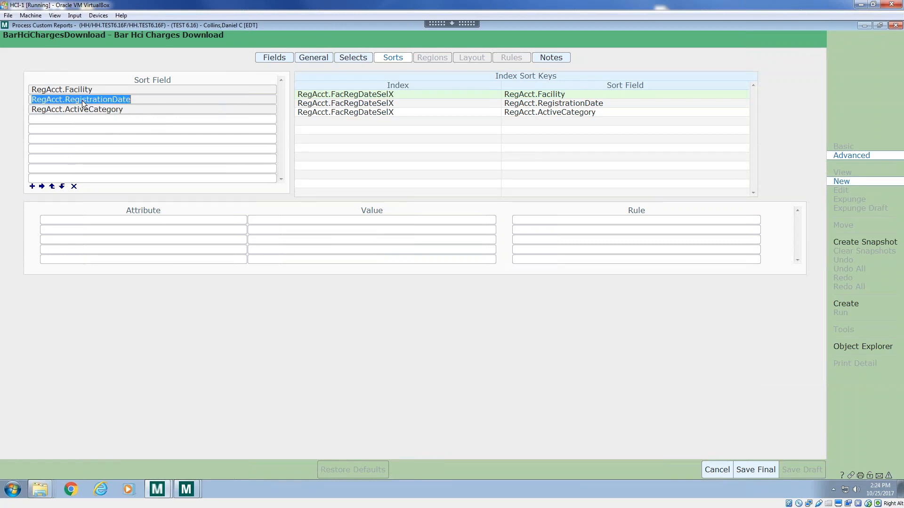
click(75, 188)
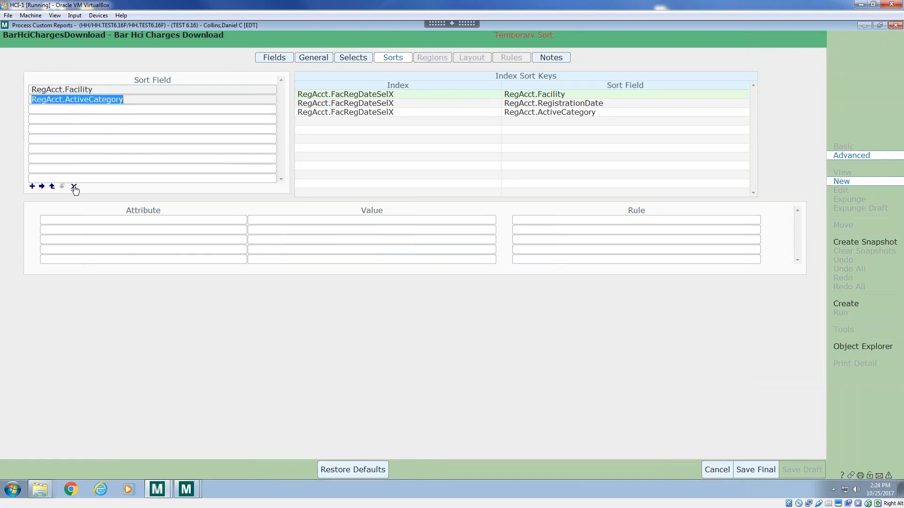
click(74, 187)
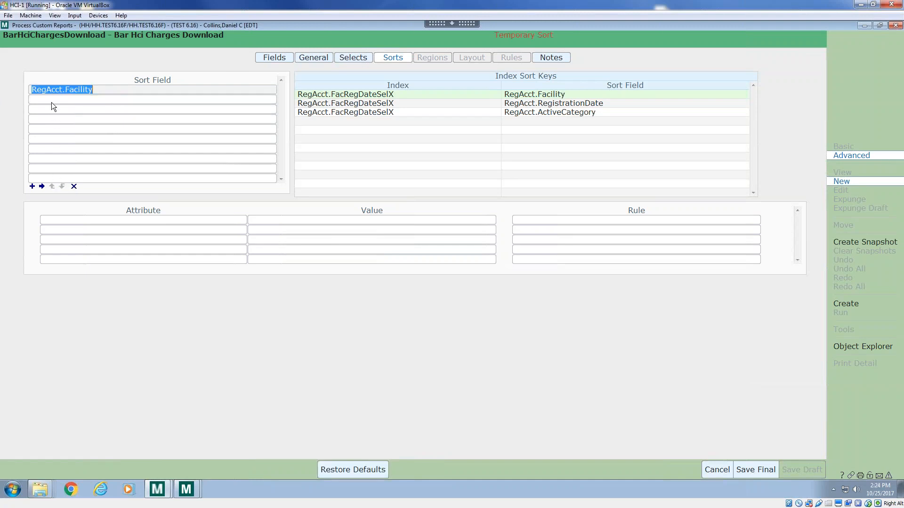
Search the RegAcct fields for ACCOUNT and add AccountNumber as the second sort field after Facility.
click(42, 186)
click(272, 100)
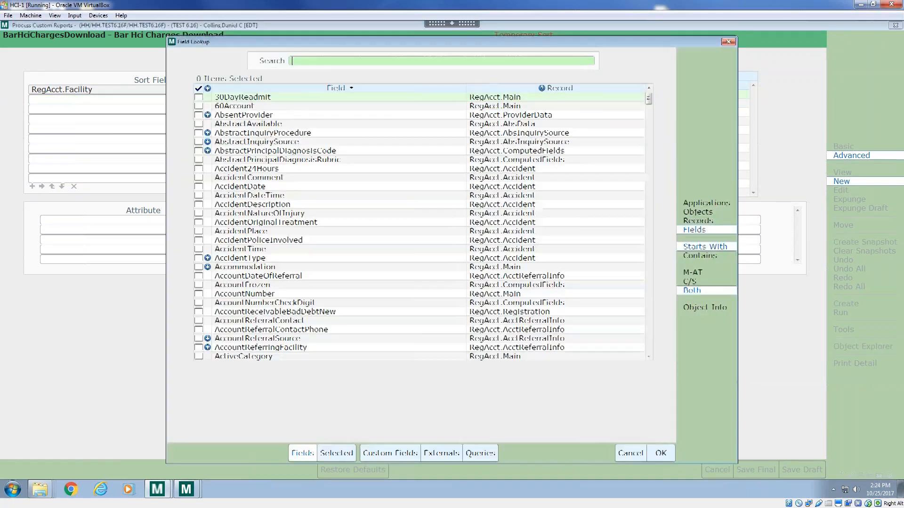
text(NUMBER)
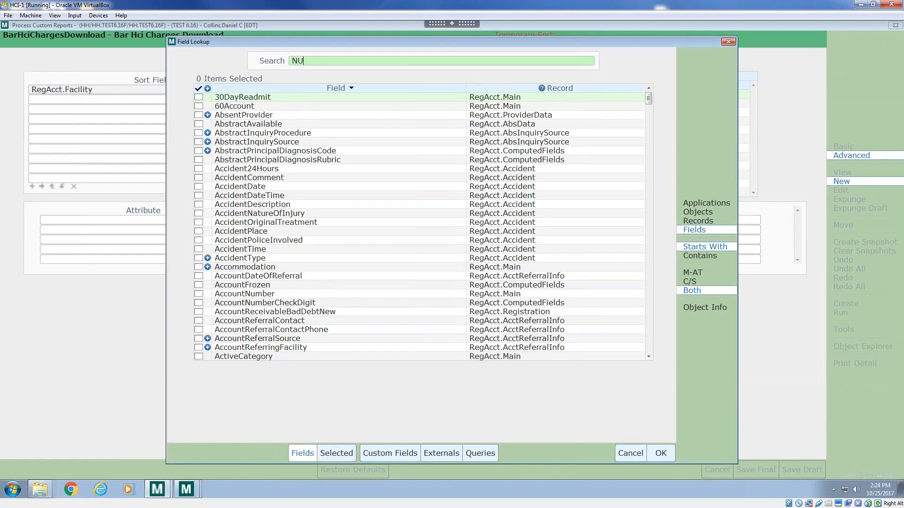
double_click(327, 62)
text(ACCOUNT)
key(Return)
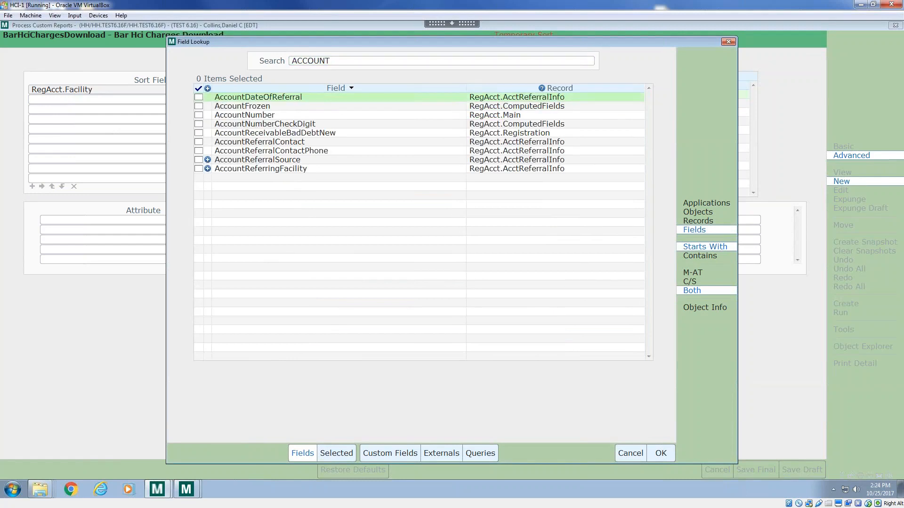
click(199, 114)
click(659, 453)
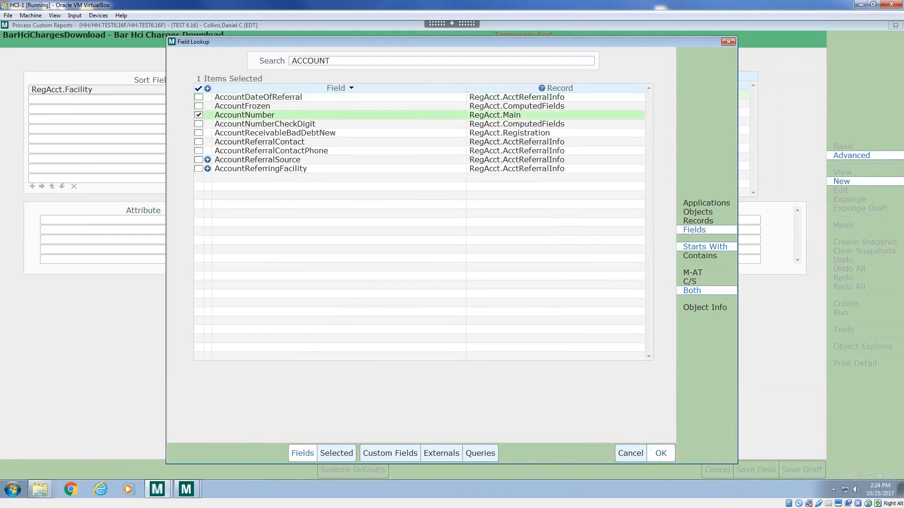
Review the selects and export field setup, and save the report as final.
click(354, 62)
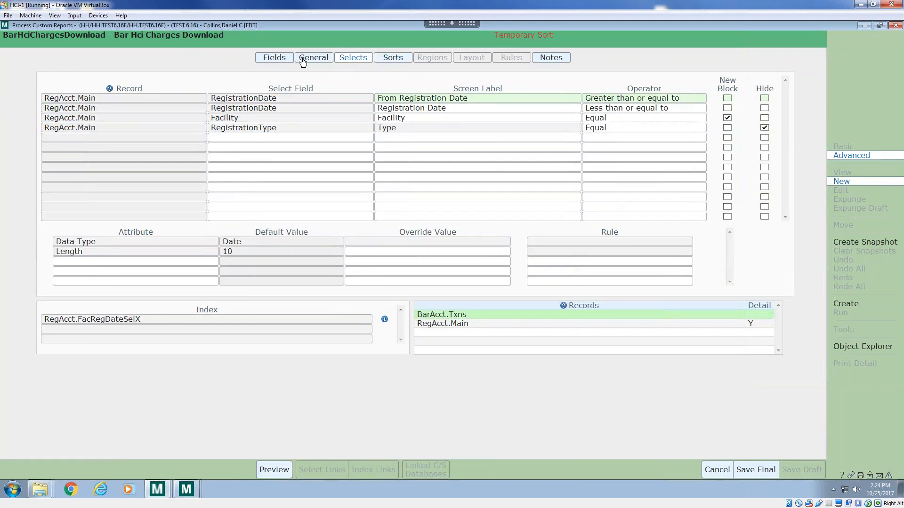
click(288, 60)
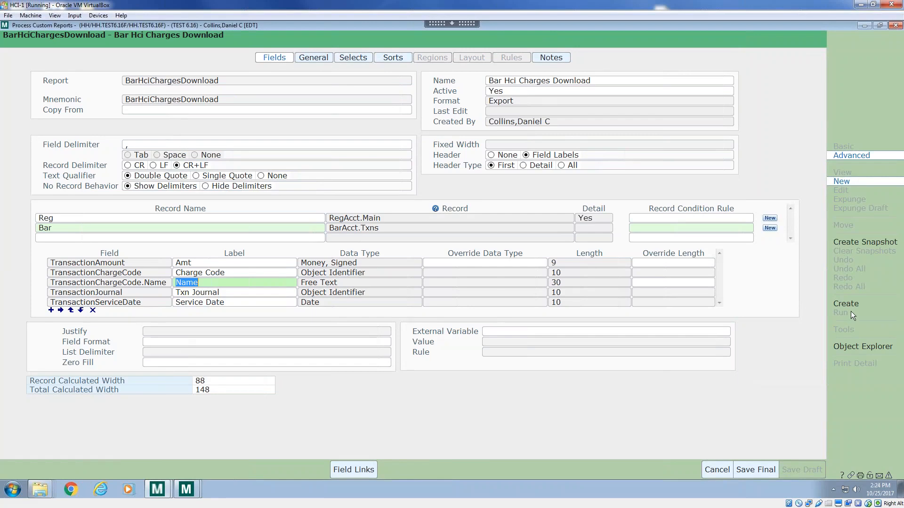
click(759, 471)
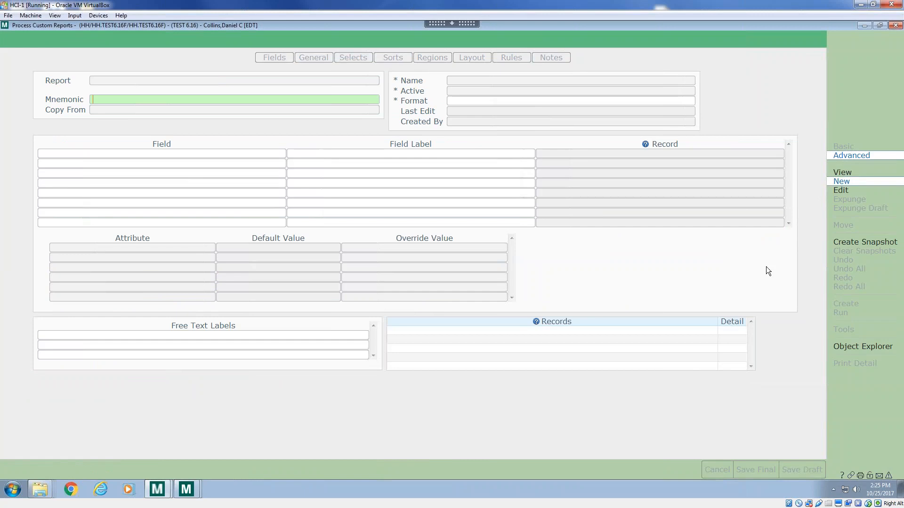
Look up reports by report mnemonic starting with BarHci and open BarHciChargesDownload for editing.
click(836, 191)
text(BarHci)
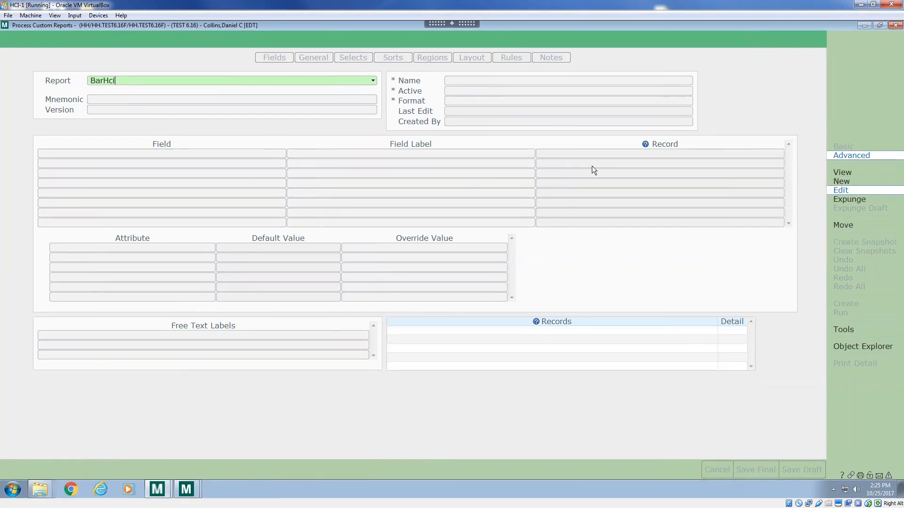
key(Return)
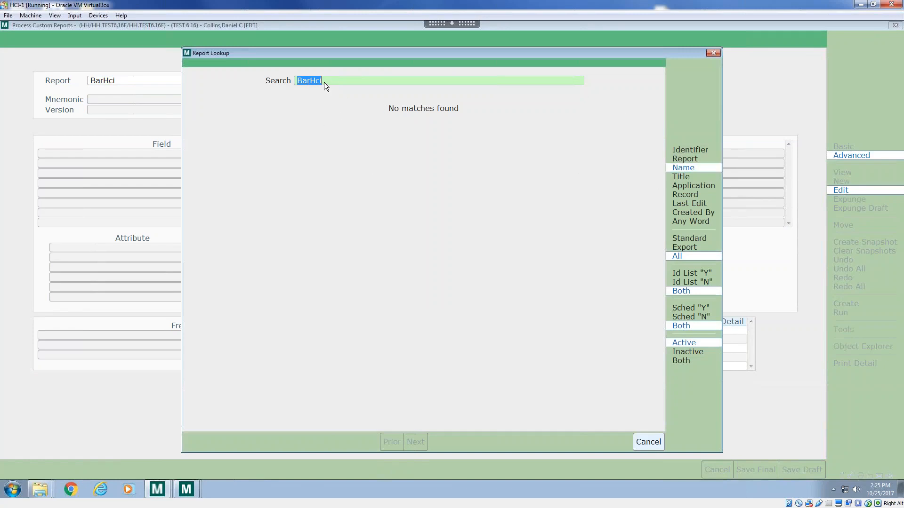
click(685, 159)
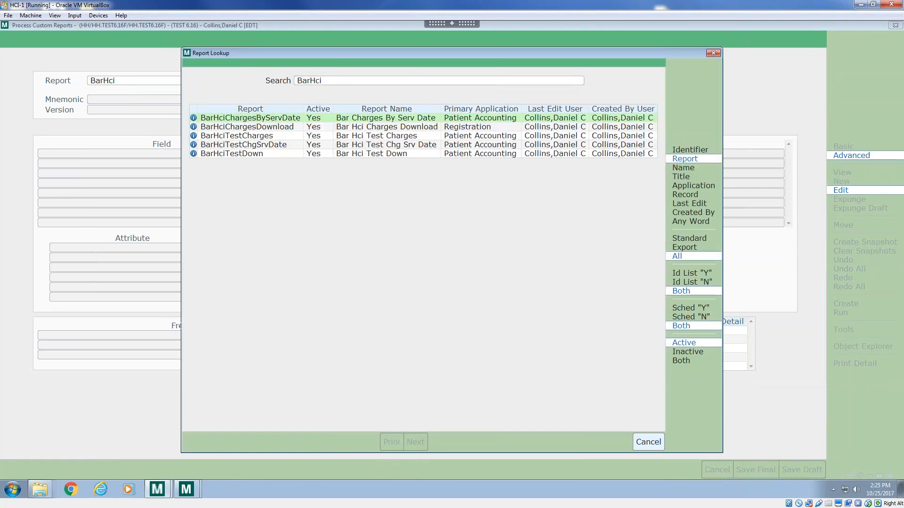
click(247, 127)
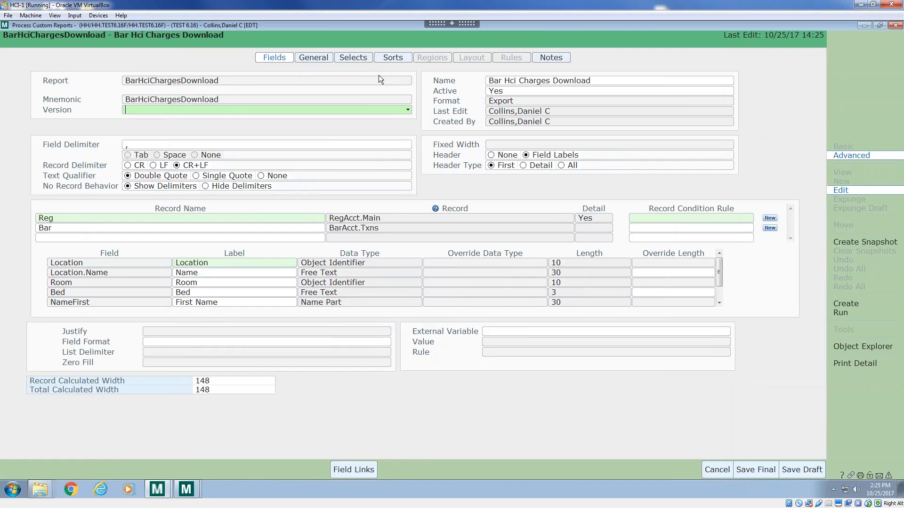
Run the report and set its export path to a new file BarChargesDown.csv in the desktop folder Temp Down 2.
click(840, 313)
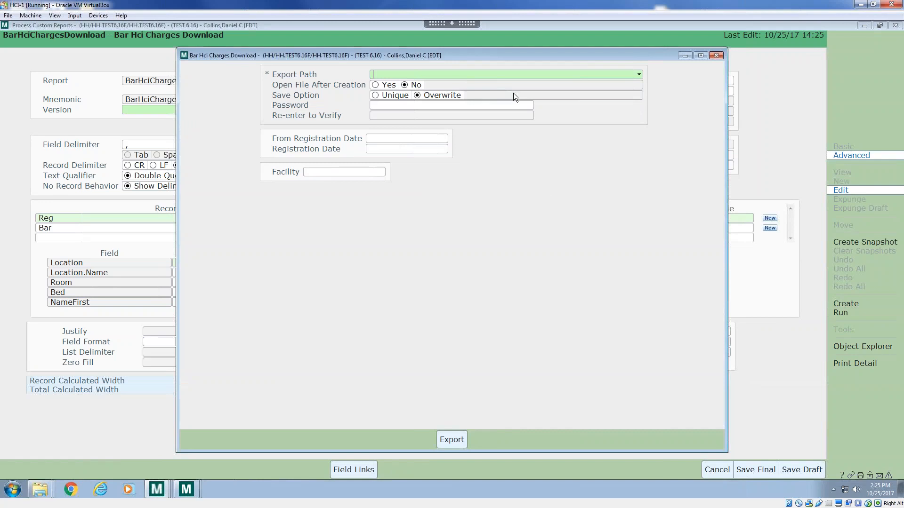
click(640, 76)
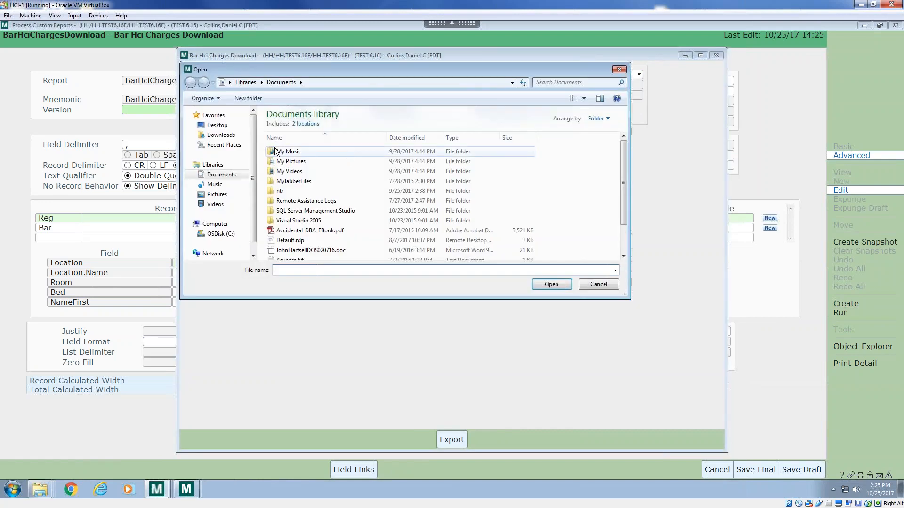
click(217, 125)
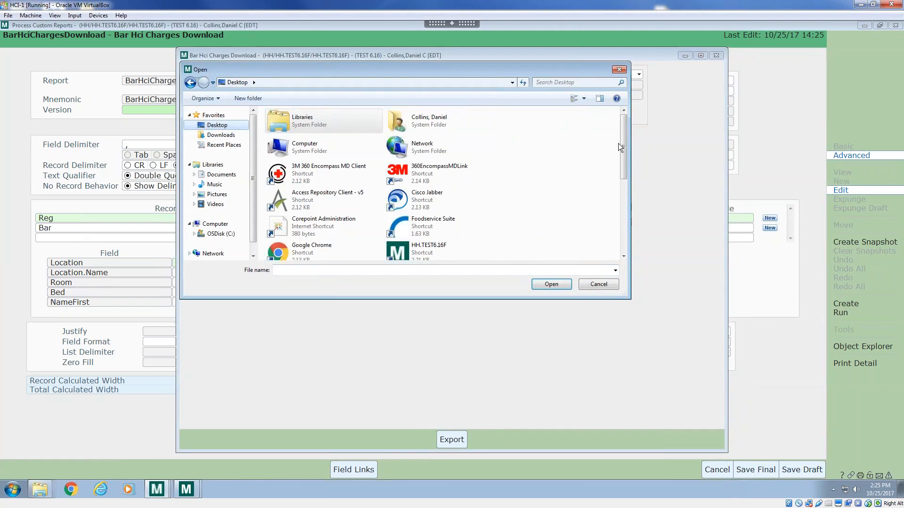
drag(624, 150, 626, 237)
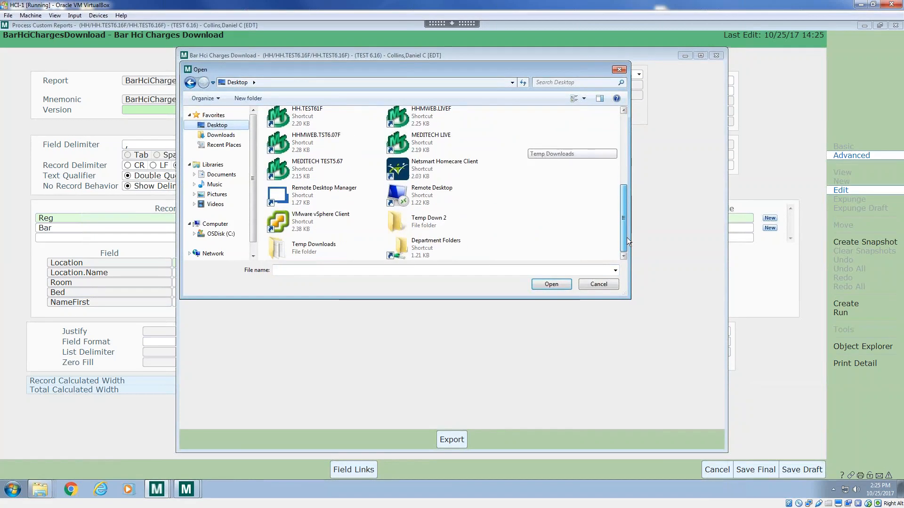
double_click(417, 218)
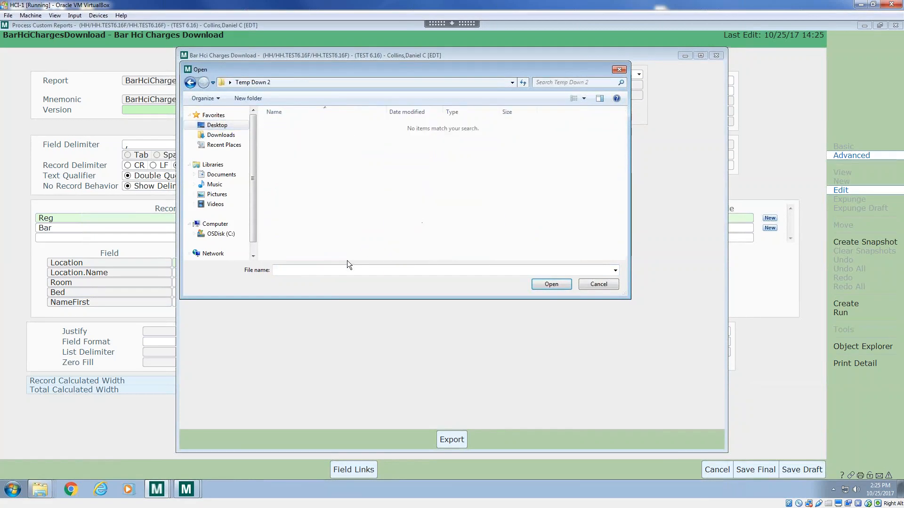
text(BarChargesDown.csv)
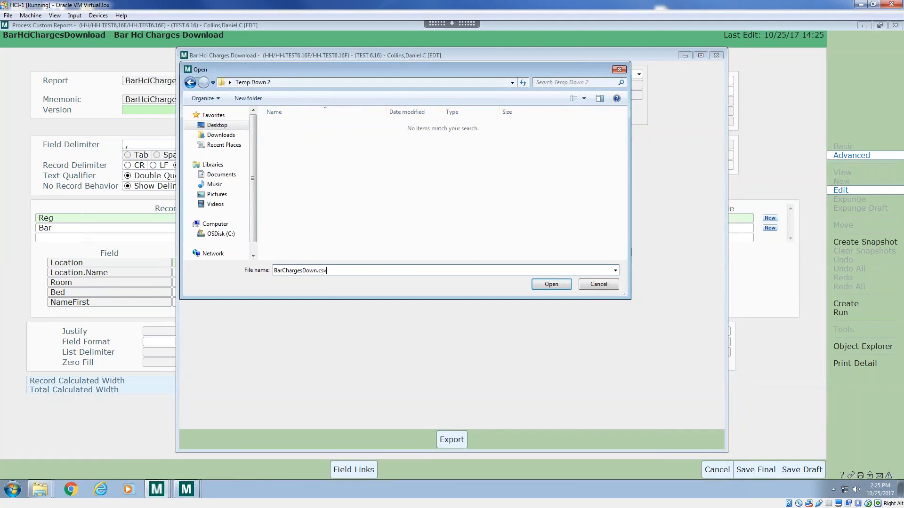
click(555, 285)
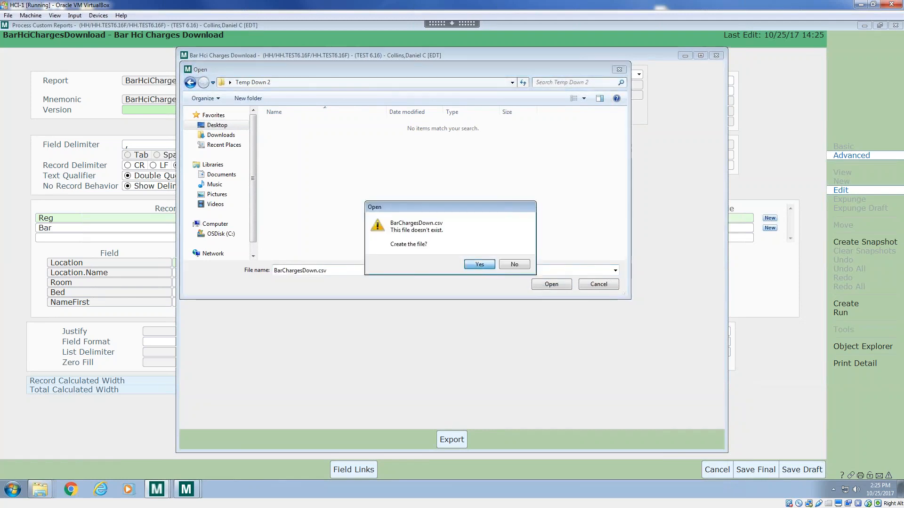
click(476, 264)
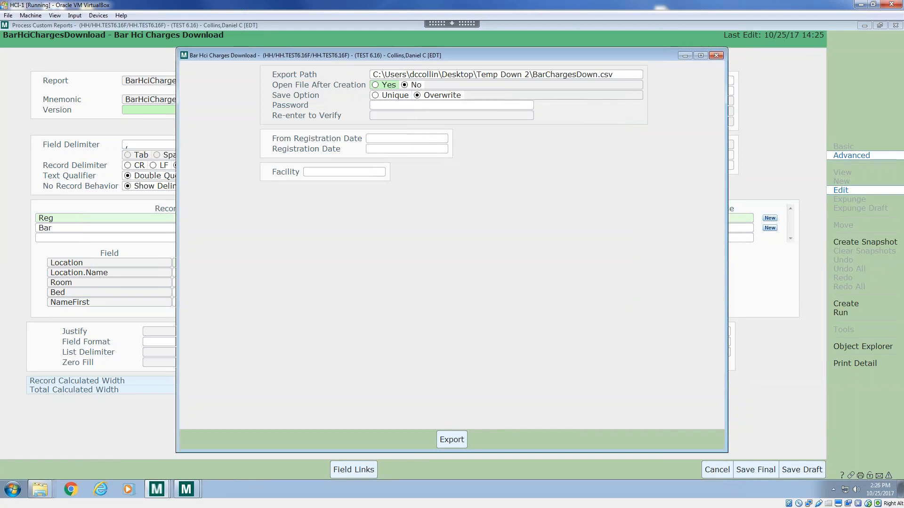
Set the registration date range from T-30 through T, covering 09/25/17 to 10/25/17.
click(390, 104)
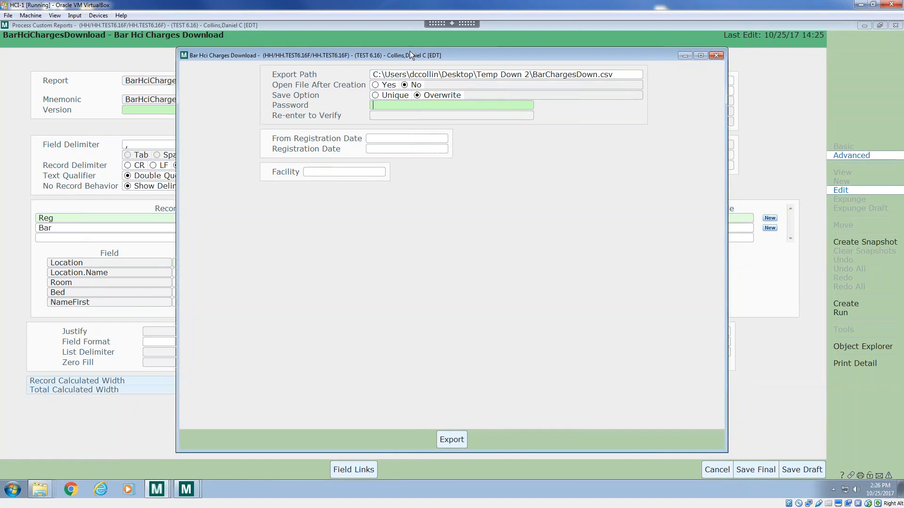
drag(409, 51, 400, 52)
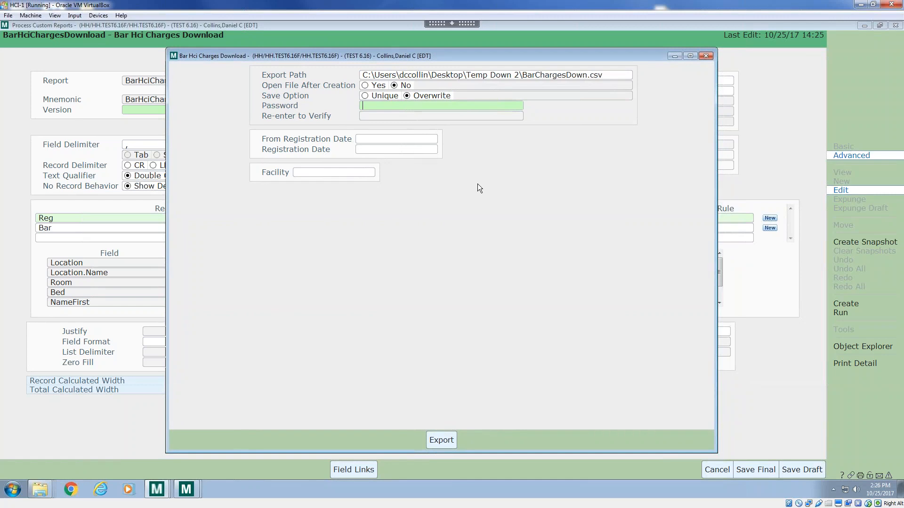
click(396, 140)
text(t)
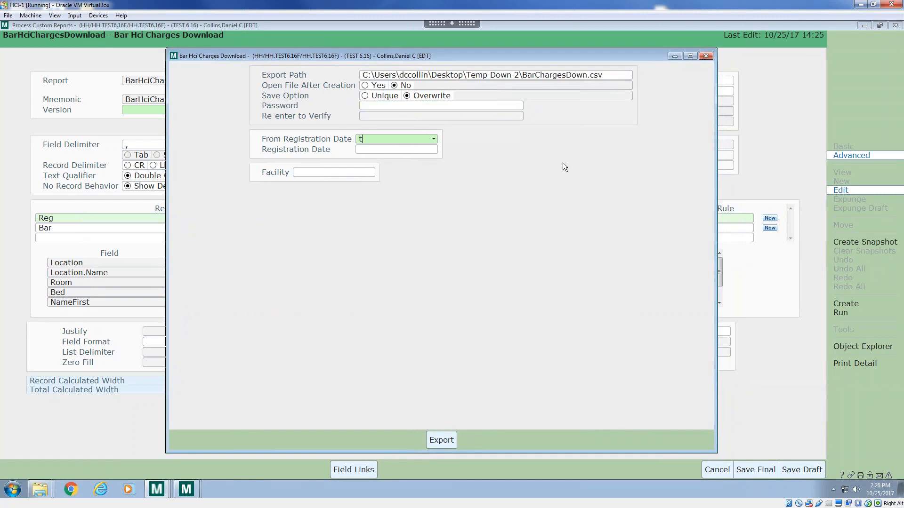
text(-30)
key(Tab)
text(T)
key(Tab)
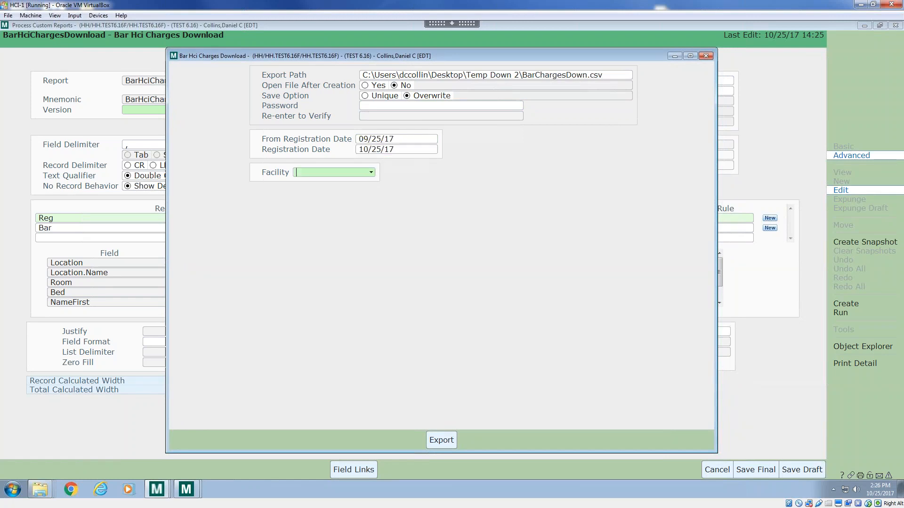
Choose facility HH (Halifax Health) and export the report.
click(371, 172)
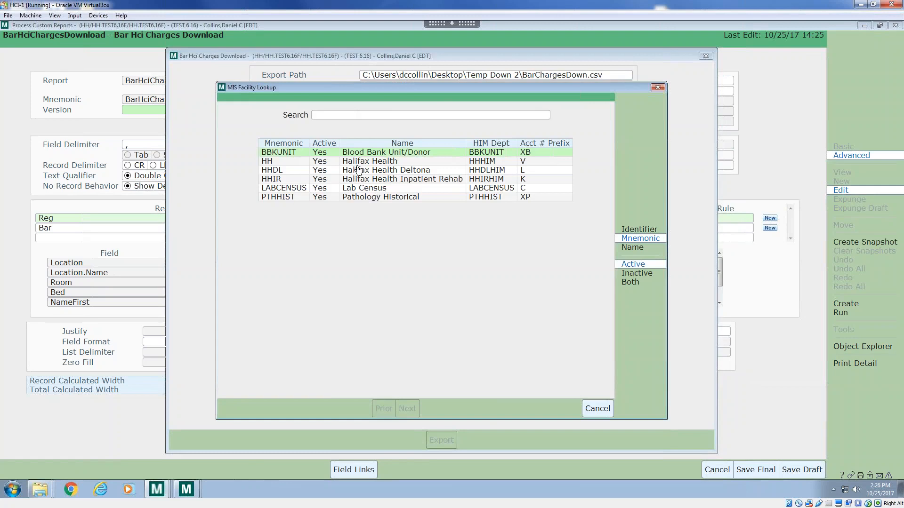
click(362, 162)
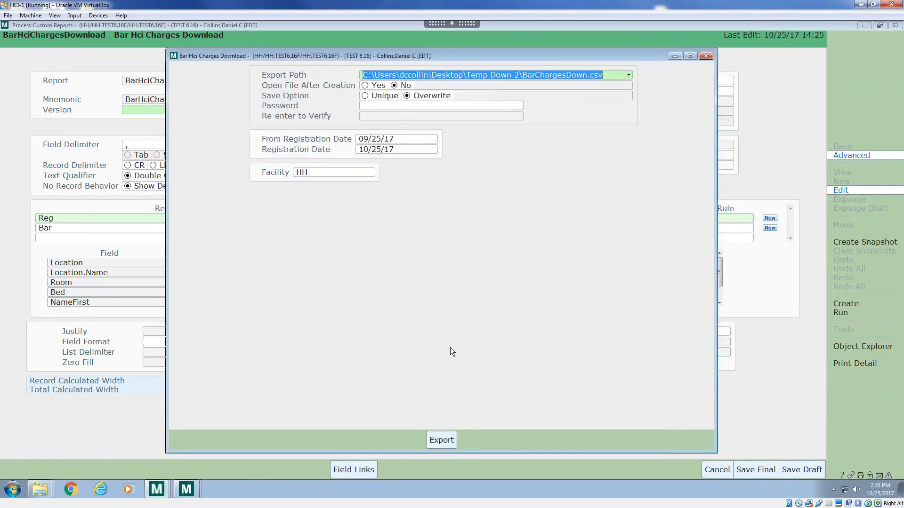
click(442, 441)
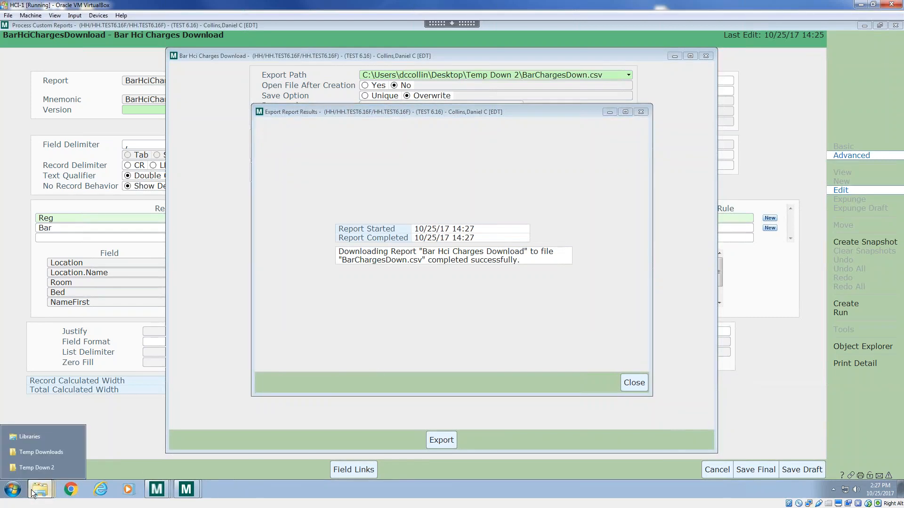
Switch to the Temp Down 2 folder in Windows Explorer and view the raw contents of BarChargesDown.csv in Notepad++.
click(39, 466)
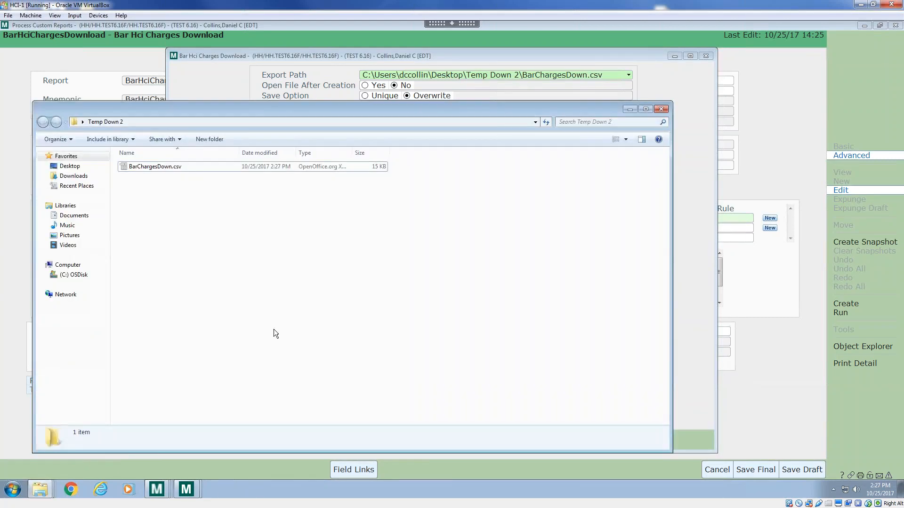
click(206, 168)
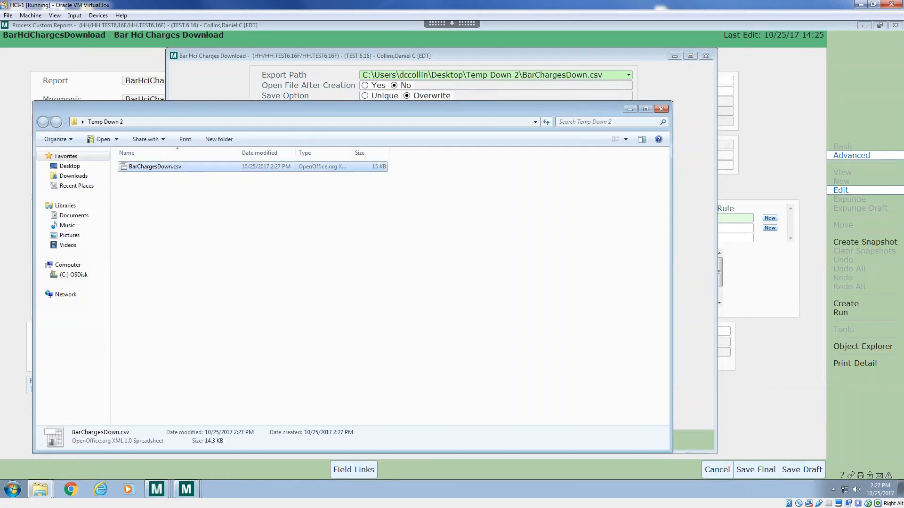
drag(249, 112, 262, 112)
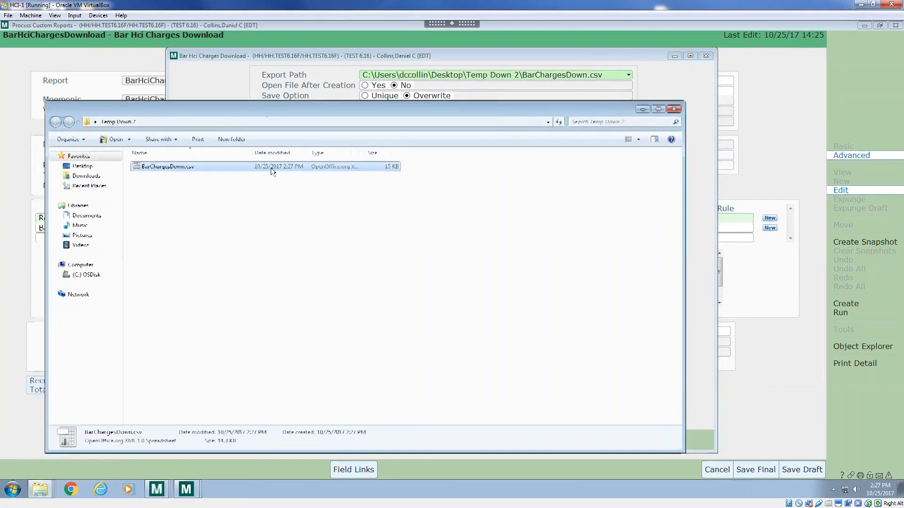
click(193, 168)
click(160, 167)
right_click(159, 167)
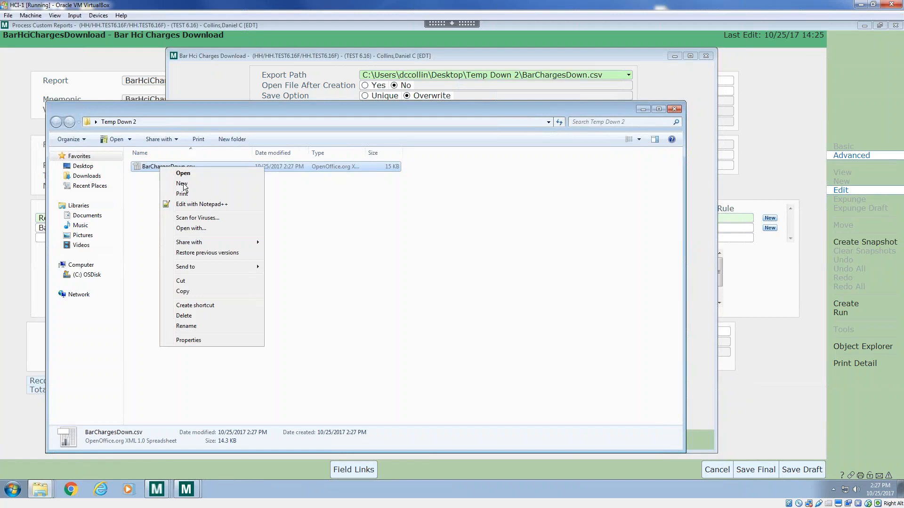
click(214, 205)
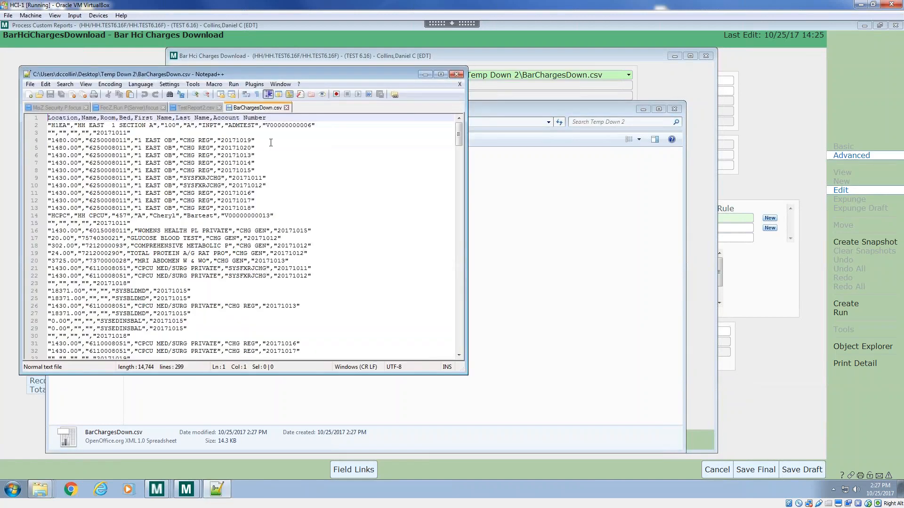
click(456, 75)
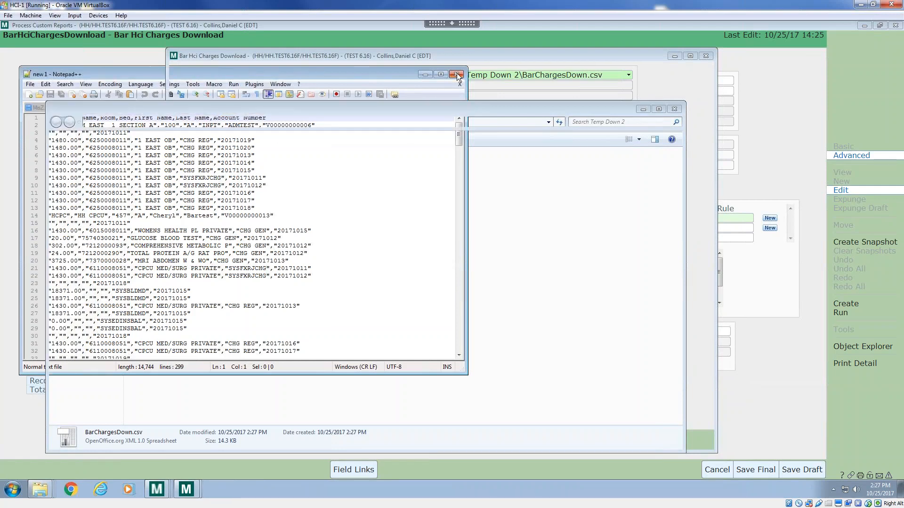
Open BarChargesDown.csv in OpenOffice Calc, importing it with comma separators and double-quote text delimiters.
click(164, 167)
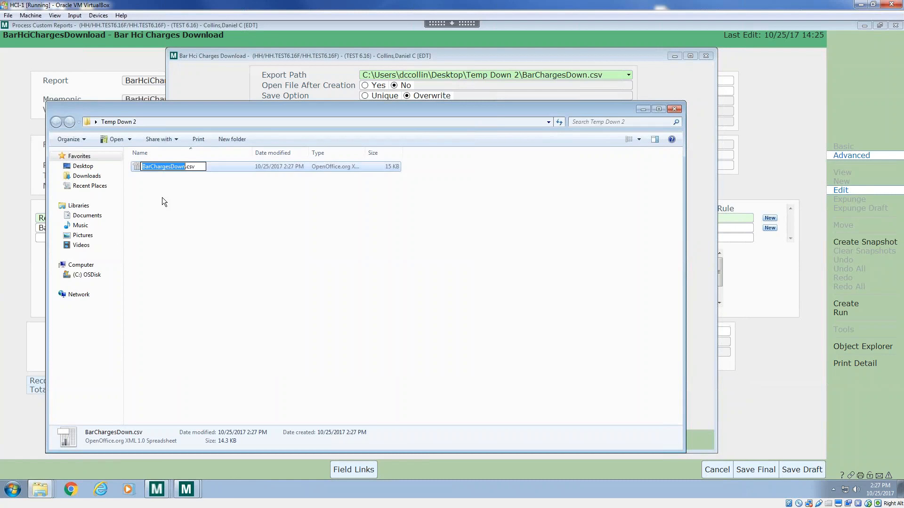
click(162, 197)
double_click(141, 166)
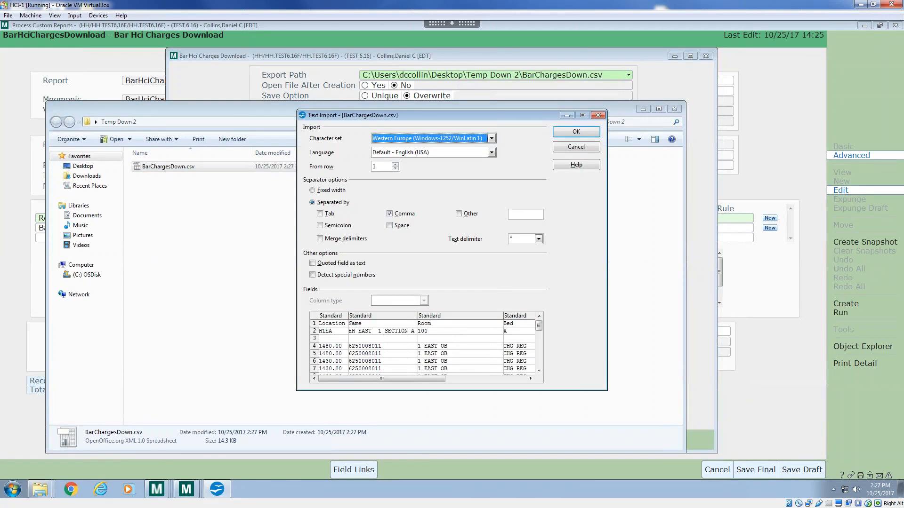
click(583, 131)
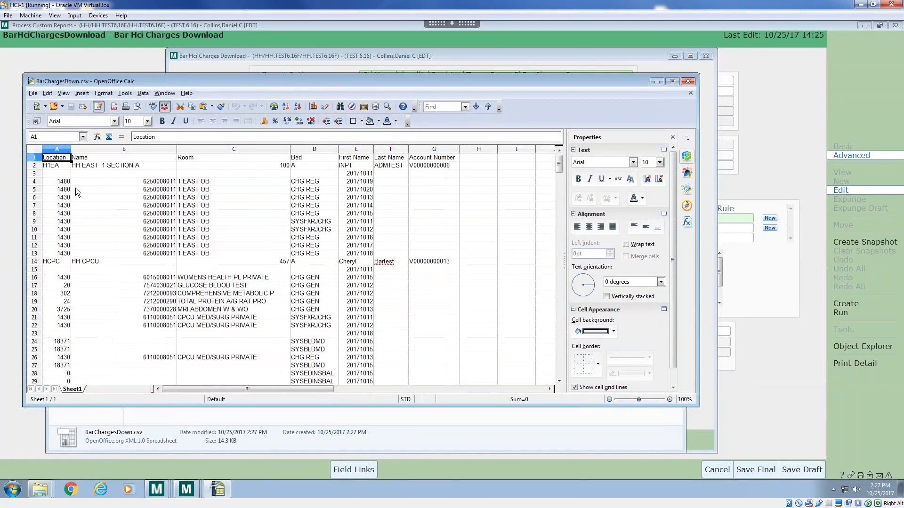
Examine how the patient registration rows and charge transaction rows are arranged across the spreadsheet's columns.
click(65, 173)
click(56, 166)
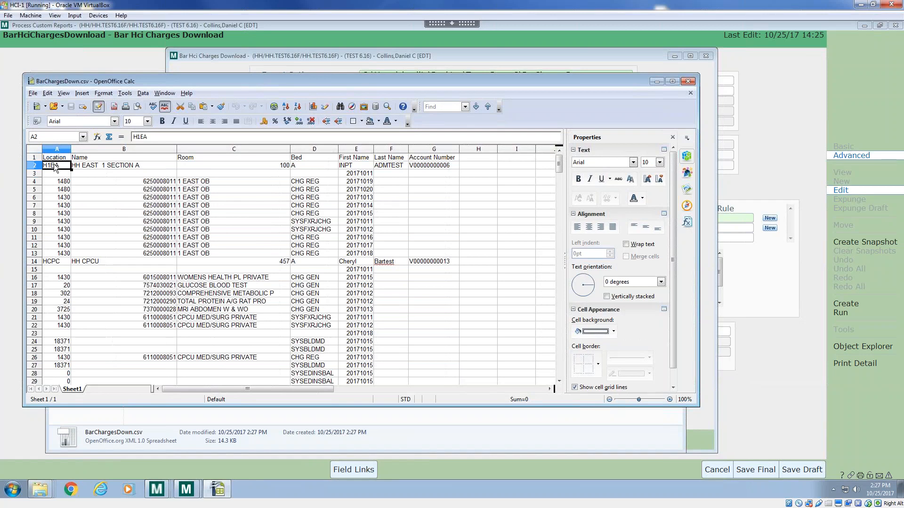
click(251, 167)
click(418, 169)
click(471, 168)
drag(699, 230, 768, 232)
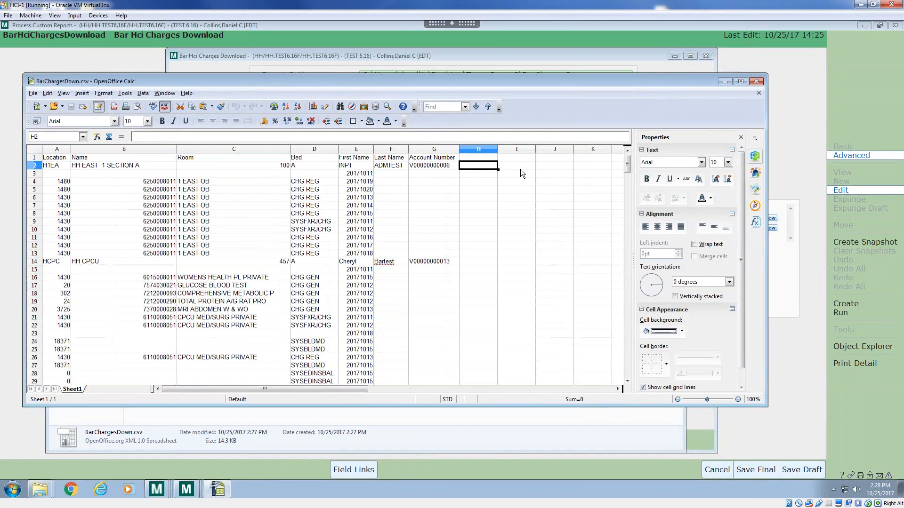
click(364, 176)
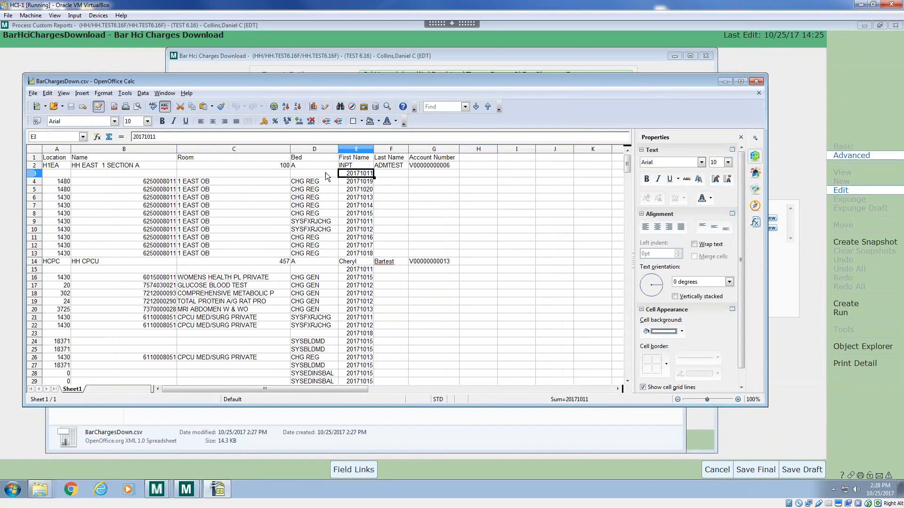
click(67, 182)
click(67, 190)
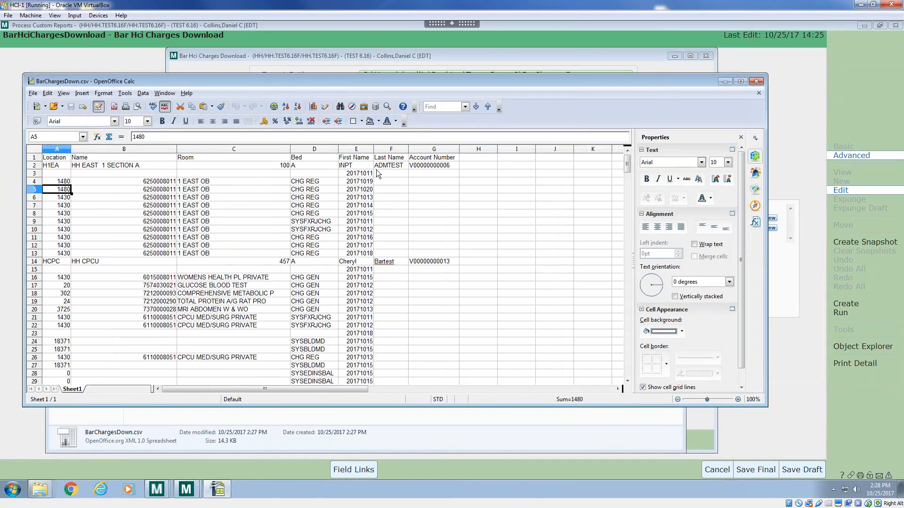
click(136, 205)
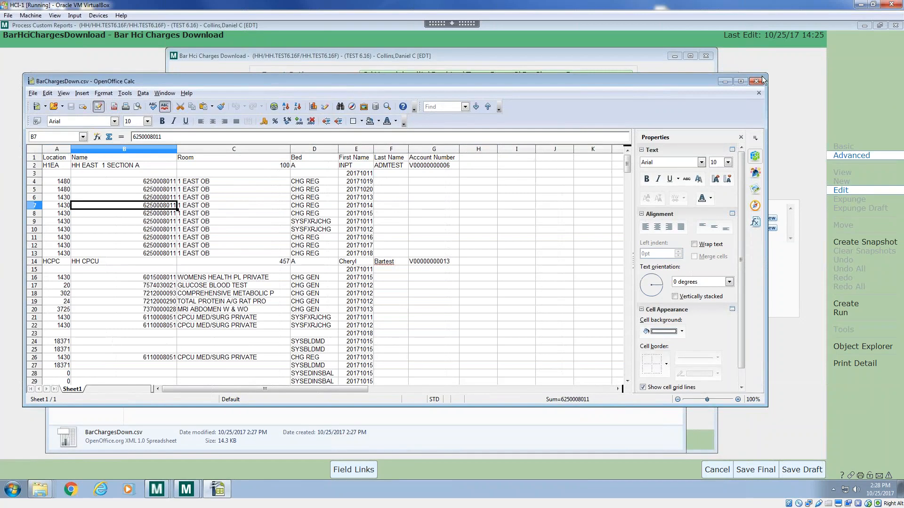
click(725, 82)
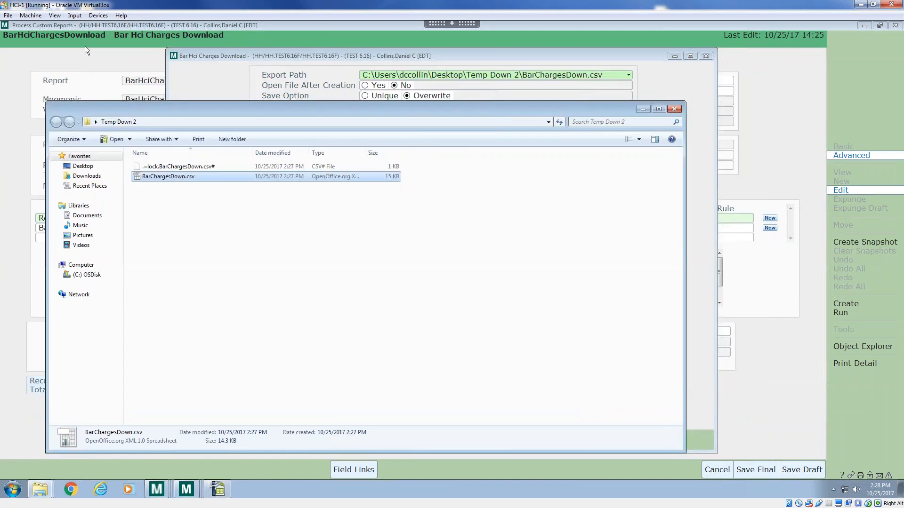
Return to the MEDITECH report setup and compare the fields and detail record keys of the Reg and Bar records.
click(85, 46)
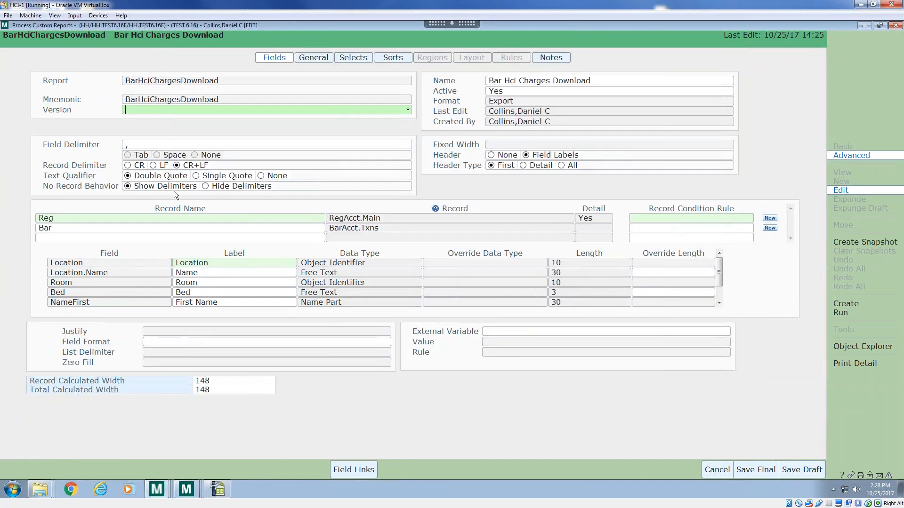
click(174, 228)
click(174, 218)
click(174, 228)
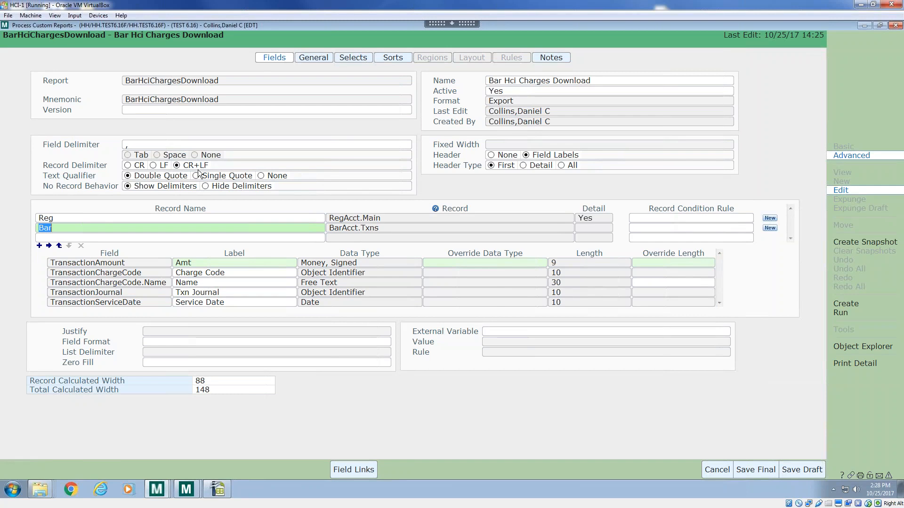
click(57, 230)
click(83, 216)
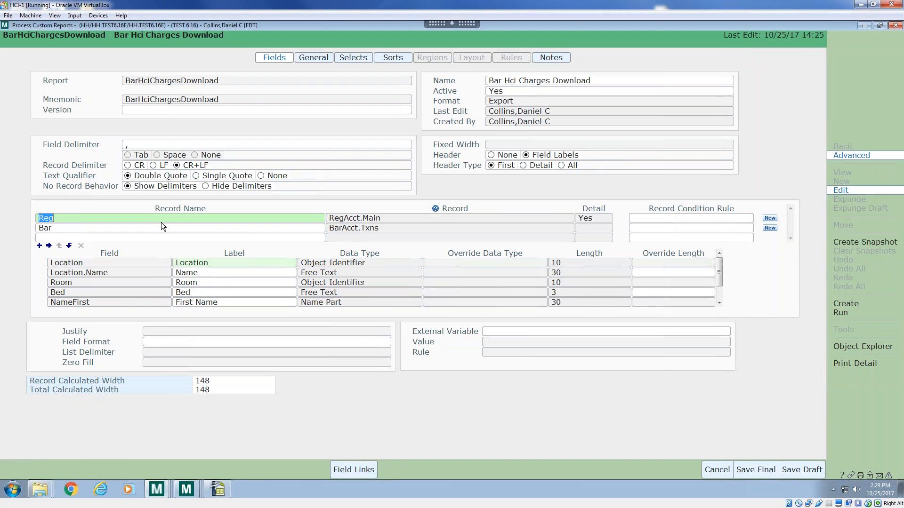
click(370, 220)
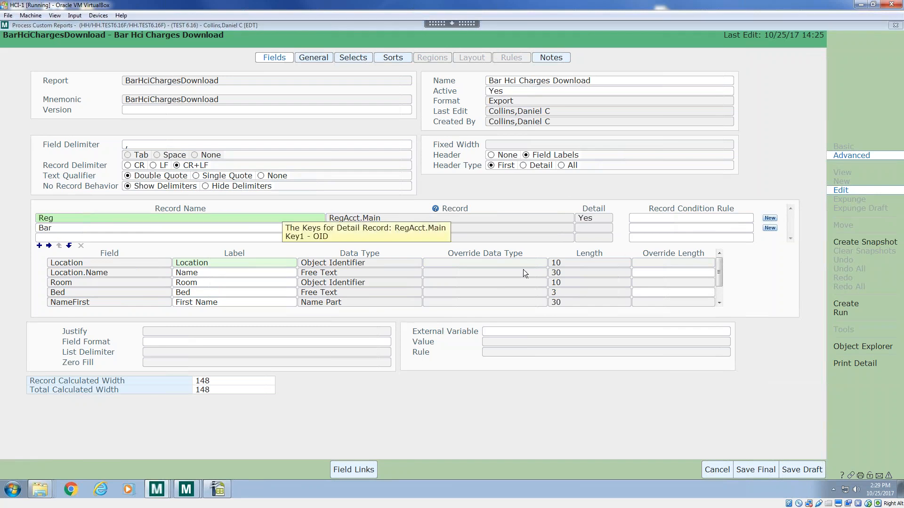
click(539, 203)
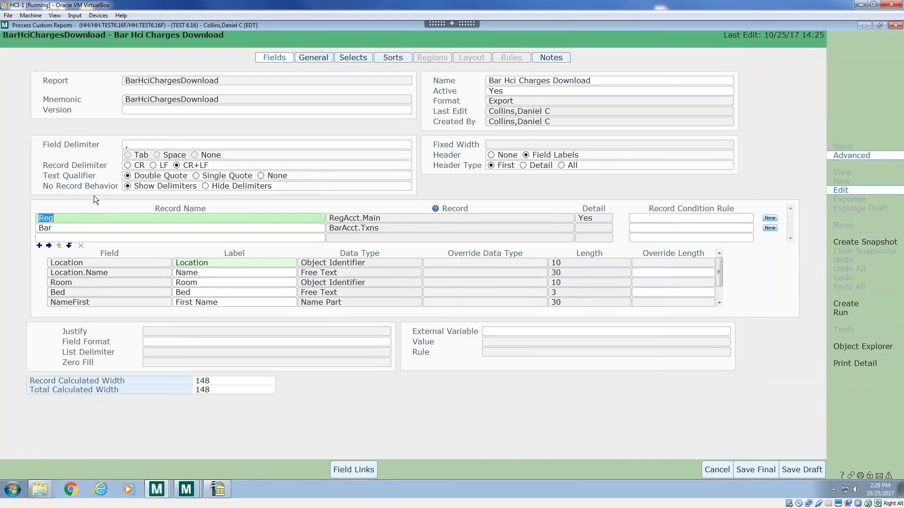
Rename the BarAcct.Txns record from Bar to Reg and create the report again, updating its final version.
click(58, 227)
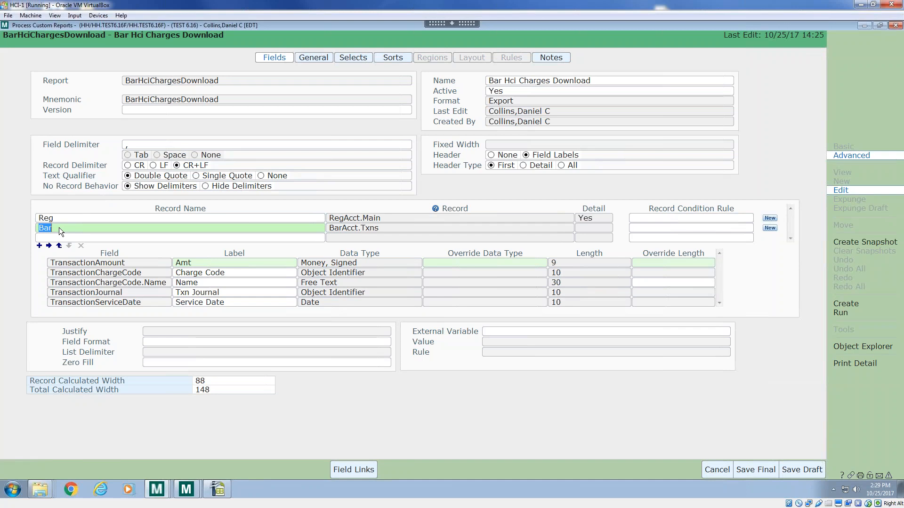
text(Reg)
key(Tab)
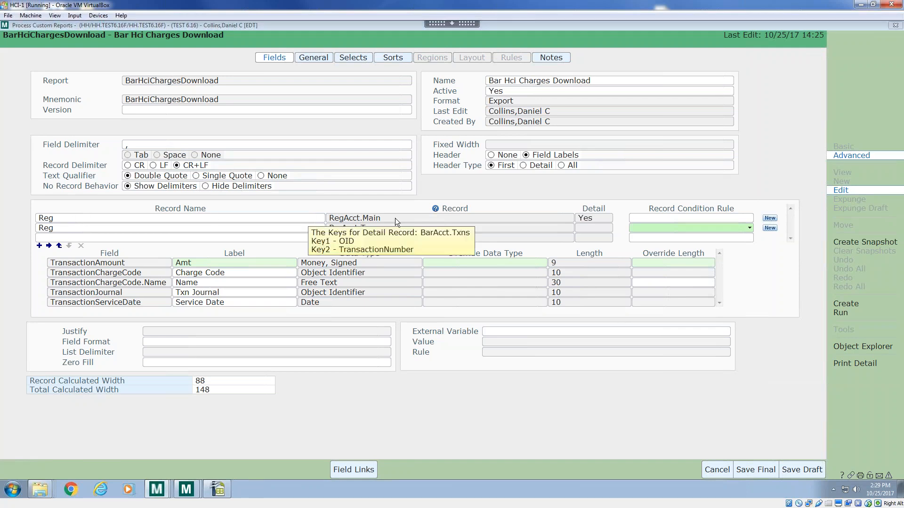
click(46, 227)
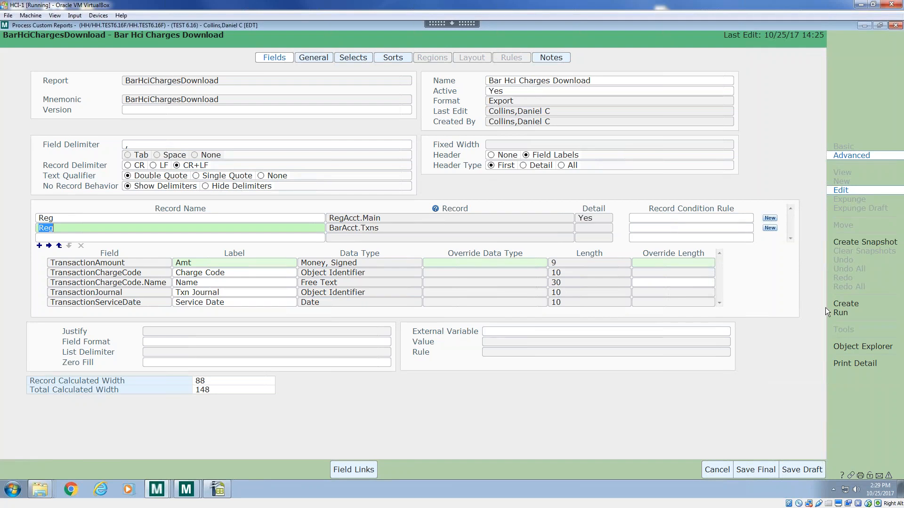
click(846, 303)
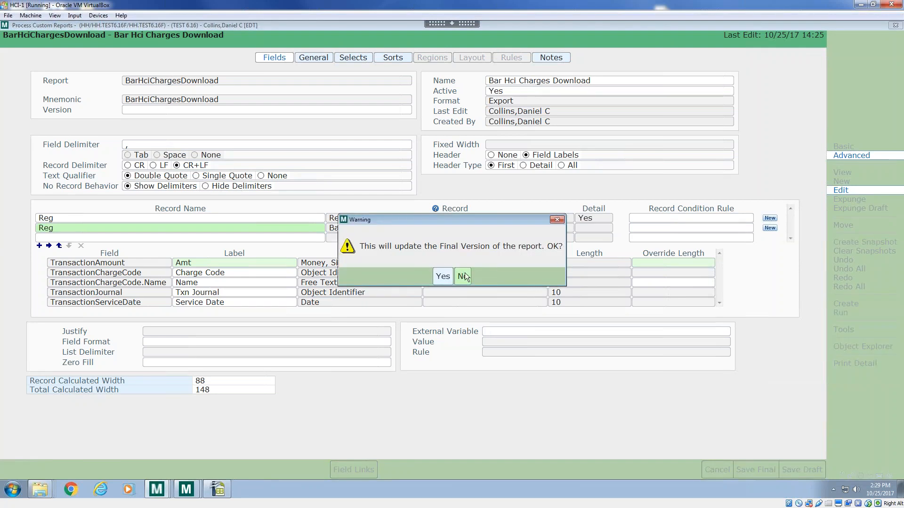
click(442, 276)
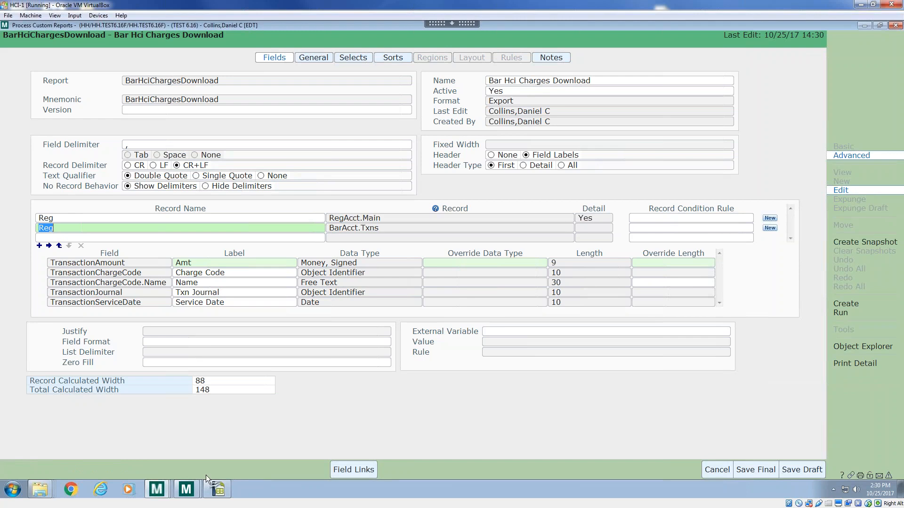
Close the previous export's results and bring up the Bar Hci Charges Download export window.
click(191, 489)
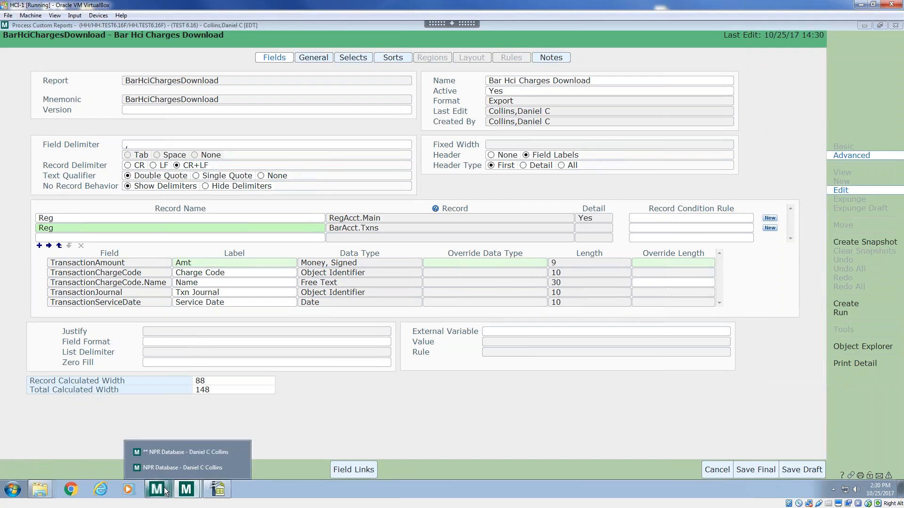
mouse_move(163, 488)
click(161, 468)
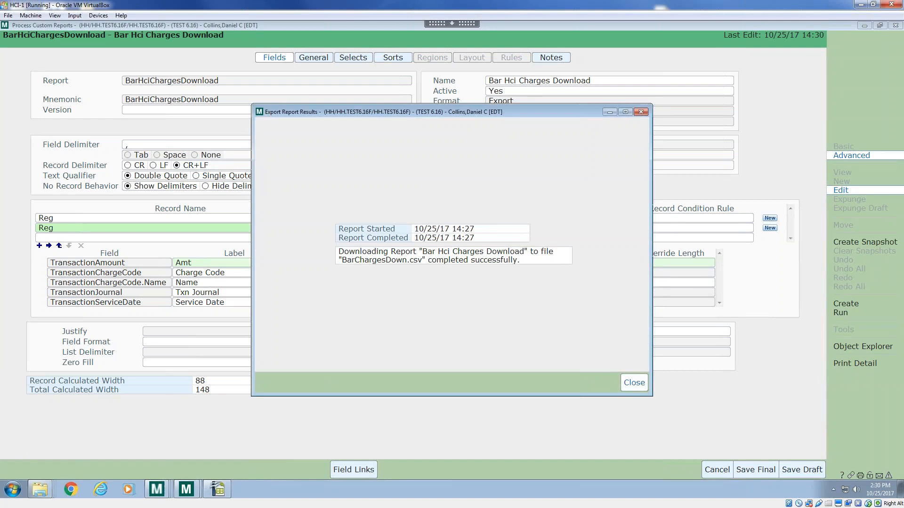
click(633, 383)
mouse_move(156, 489)
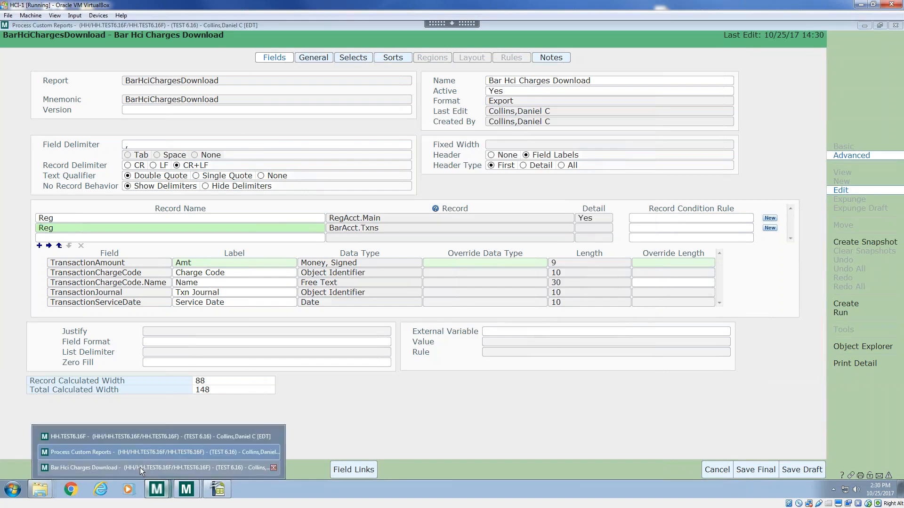
click(140, 467)
drag(268, 57, 317, 50)
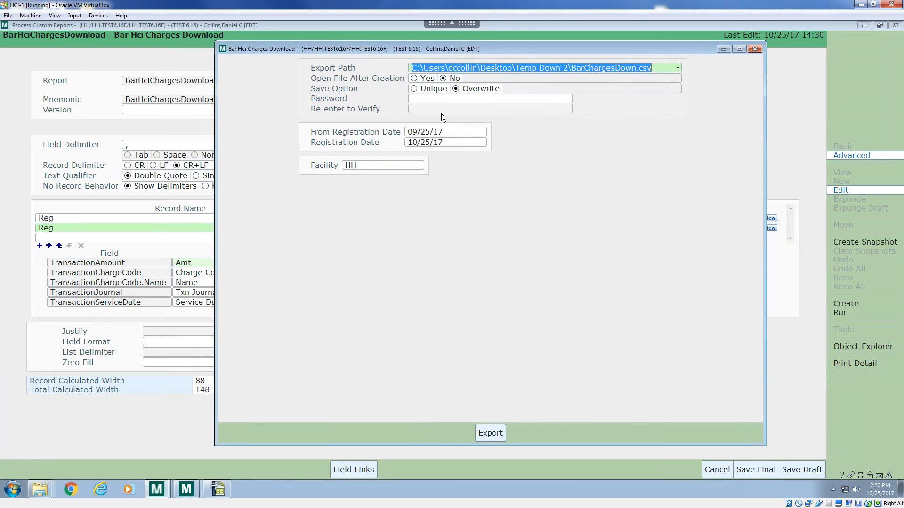
Set the export path to a new file named BarChargesDownV2.csv in the Temp Down 2 folder.
click(636, 67)
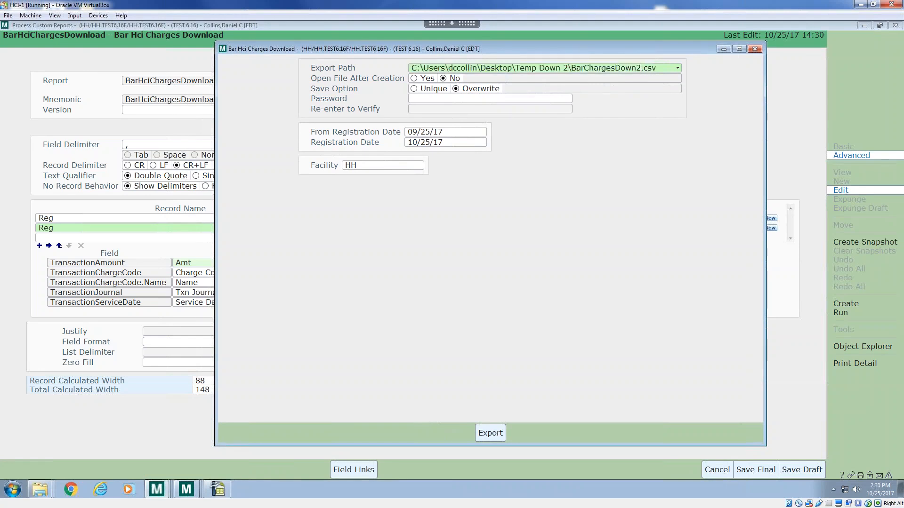
click(678, 68)
click(360, 264)
text(v)
key(BackSpace)
text(V2.csv)
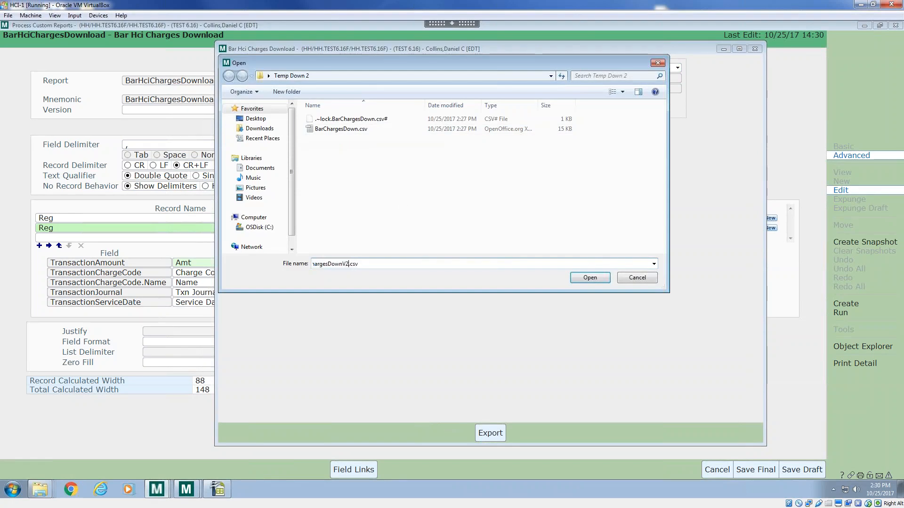
click(581, 278)
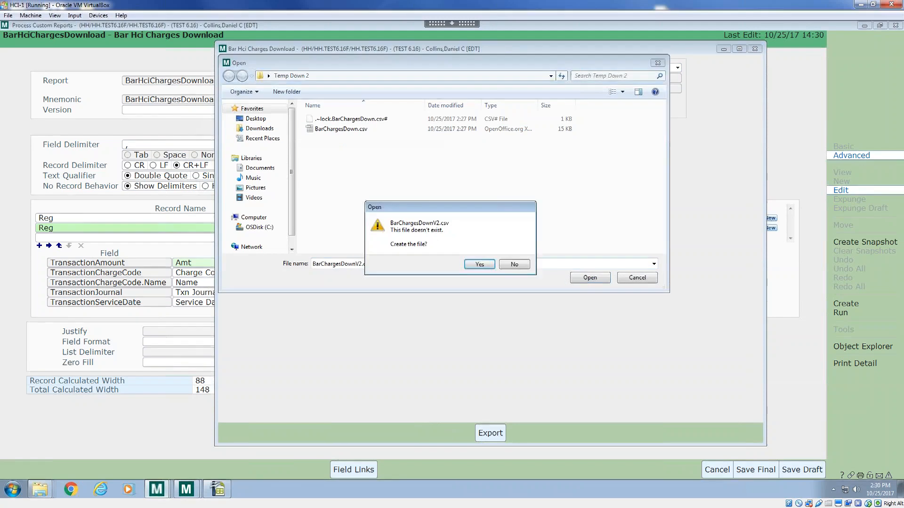
click(480, 264)
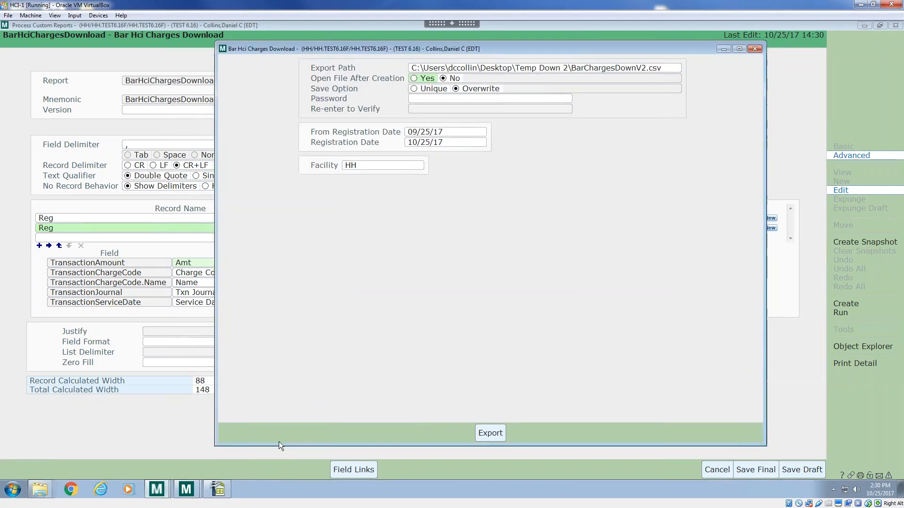
Close the BarChargesDown.csv spreadsheet and export the report to BarChargesDownV2.csv.
click(218, 490)
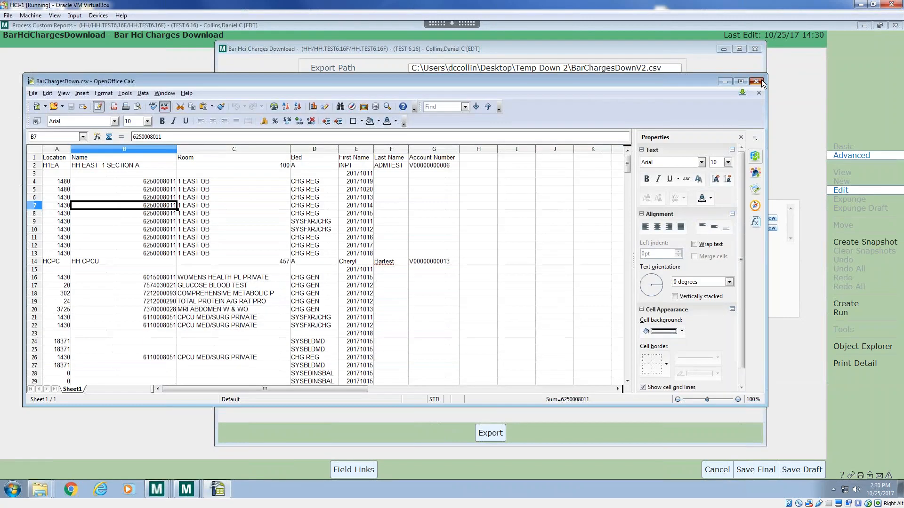
click(757, 82)
click(491, 434)
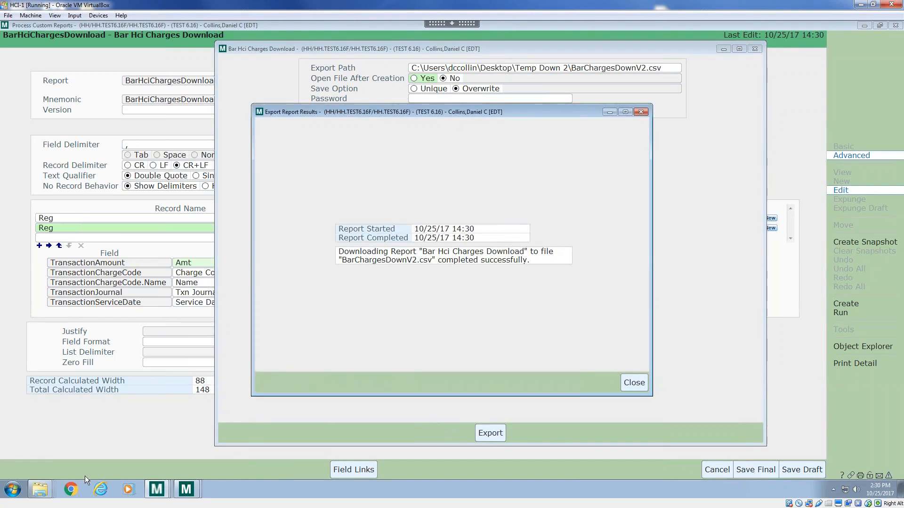
Open BarChargesDownV2.csv from the Temp Down 2 folder in OpenOffice Calc, importing it with comma separators.
mouse_move(44, 487)
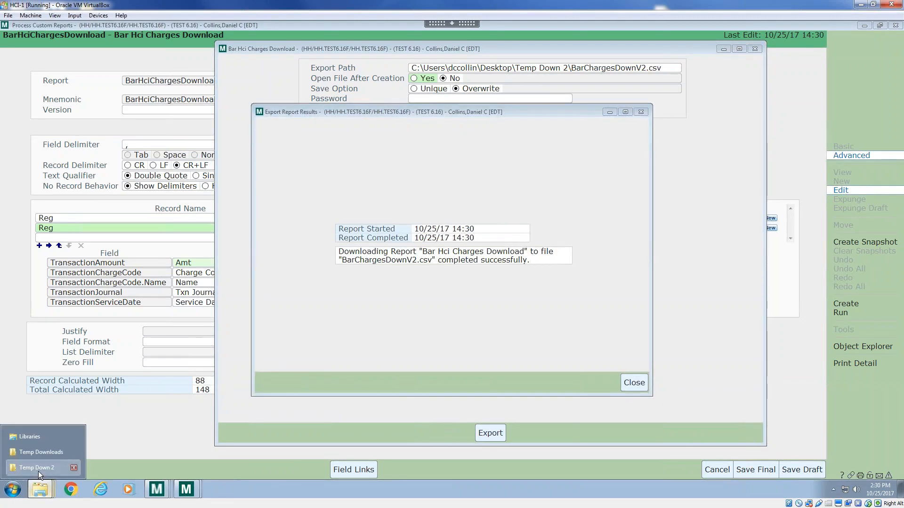
click(38, 470)
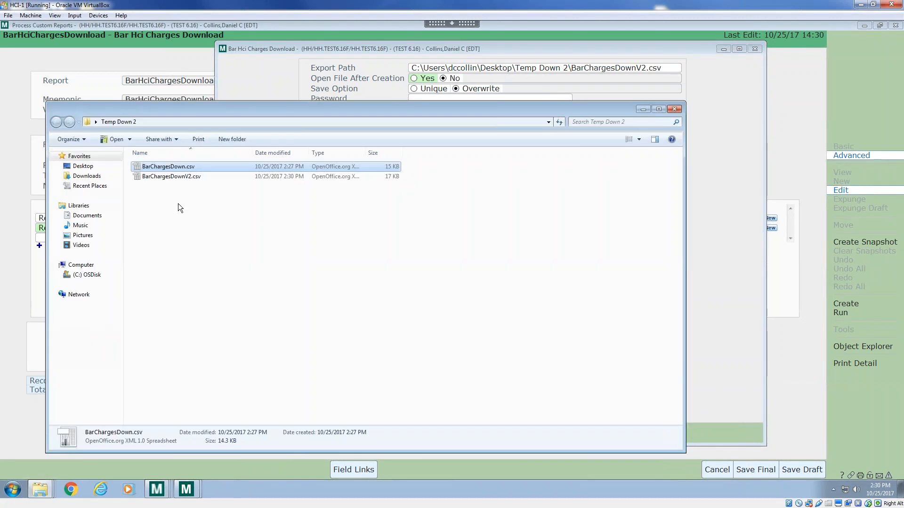
double_click(171, 176)
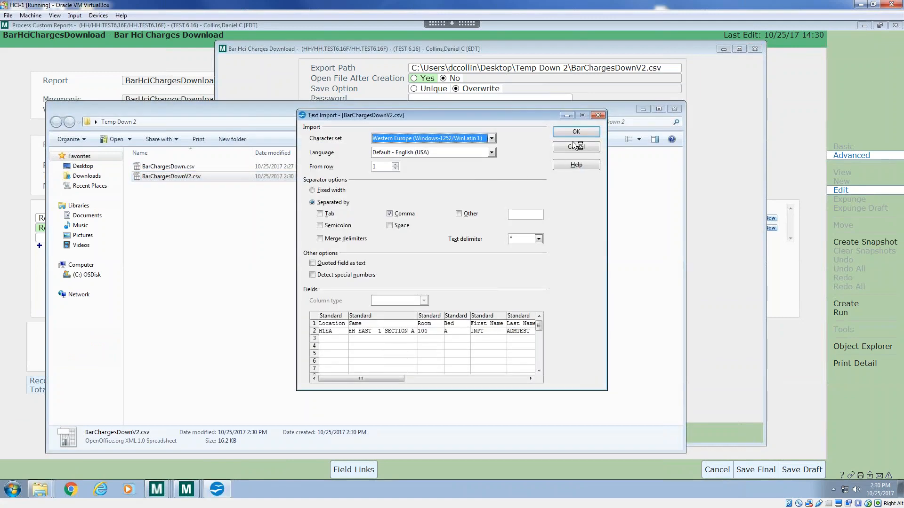
click(579, 137)
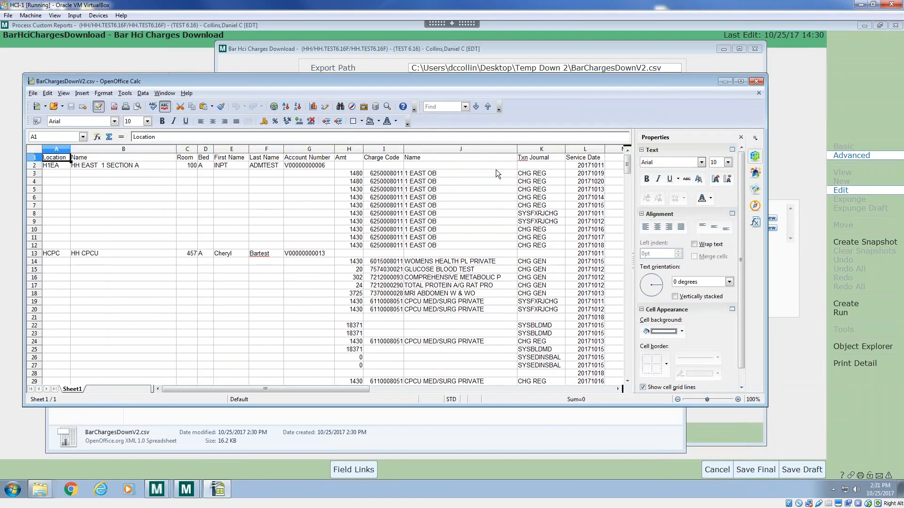
Examine the charge columns from Amt to Txn Journal in the first patient's registration row and in row 21.
click(354, 166)
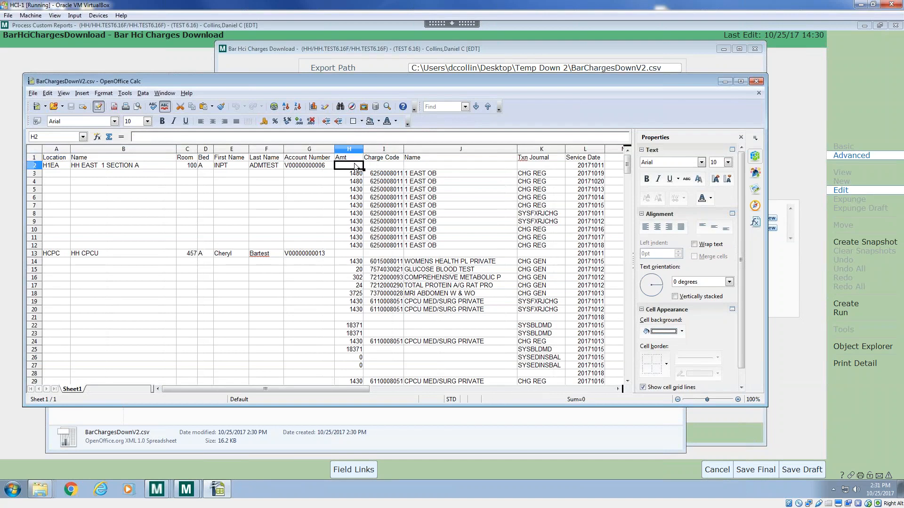
drag(346, 168, 541, 170)
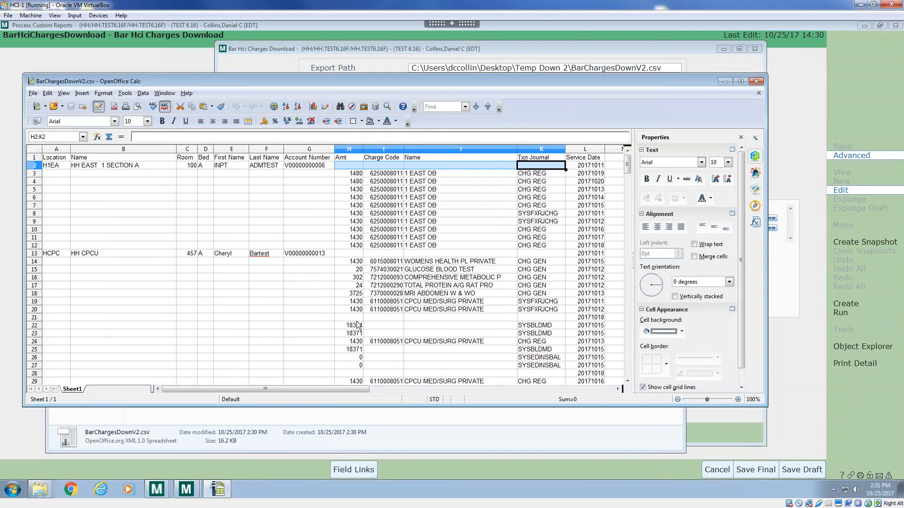
click(475, 317)
drag(474, 317, 365, 320)
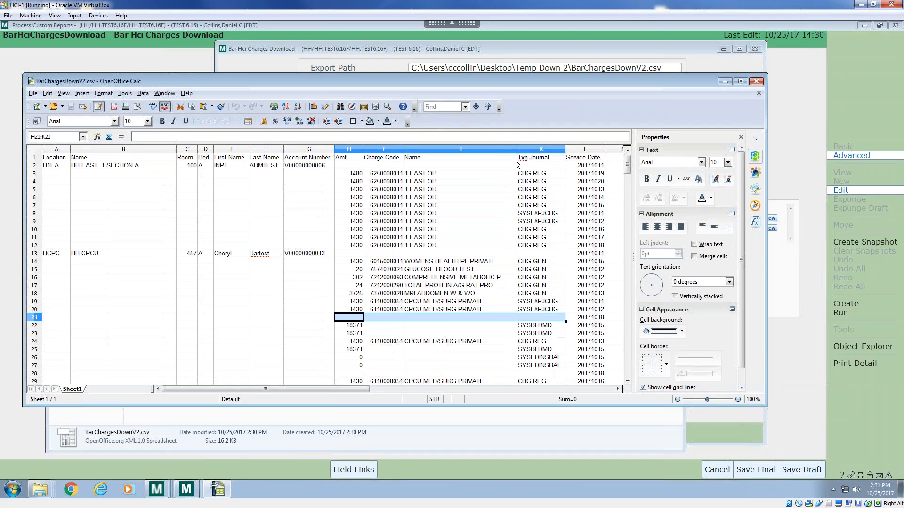
Compare the registration columns, Location to Account Number, with the charge columns across the first patient's transaction rows 3 to 12.
click(338, 171)
drag(51, 173, 326, 247)
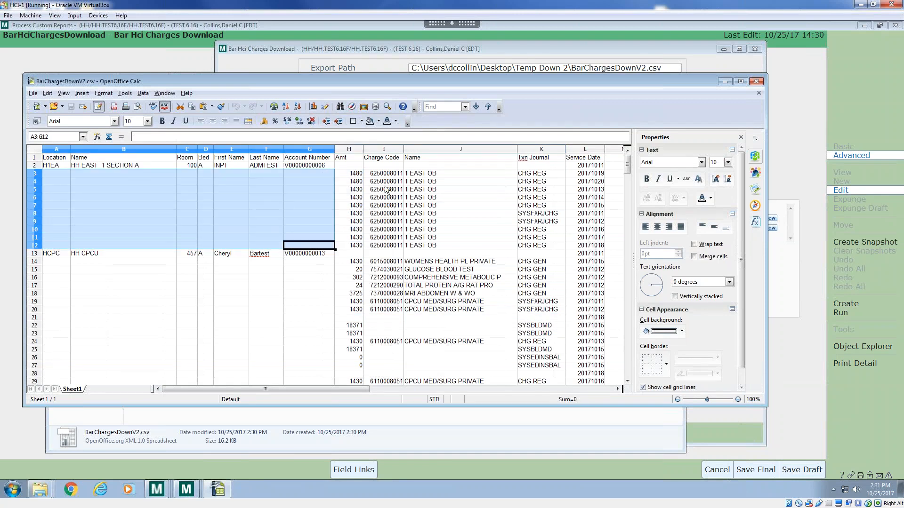
click(49, 168)
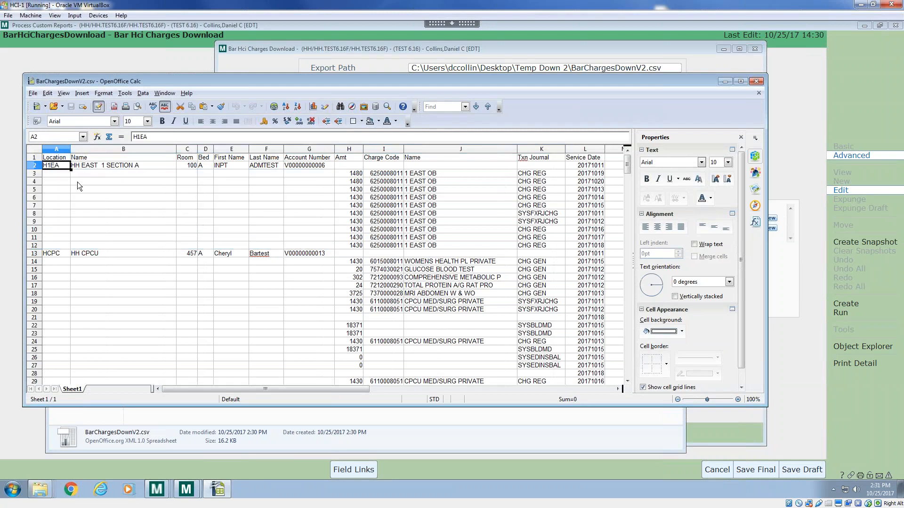
drag(61, 175, 329, 246)
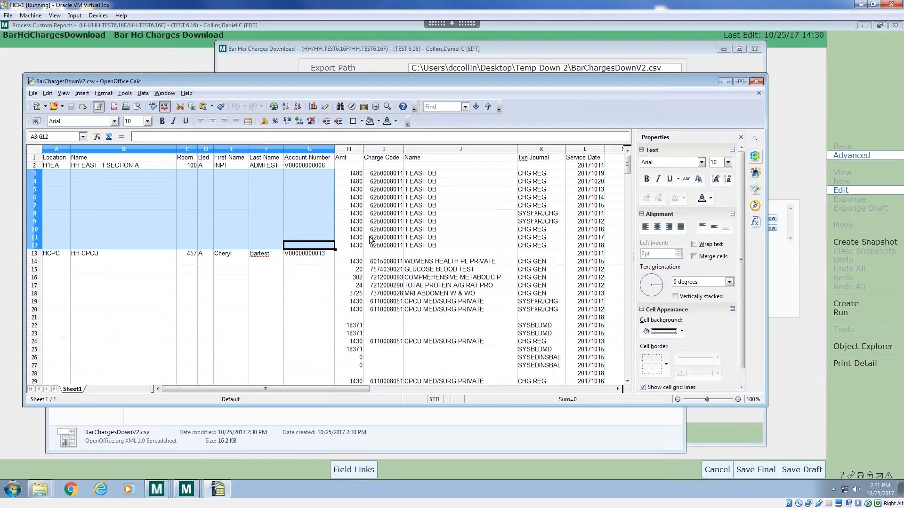
click(393, 190)
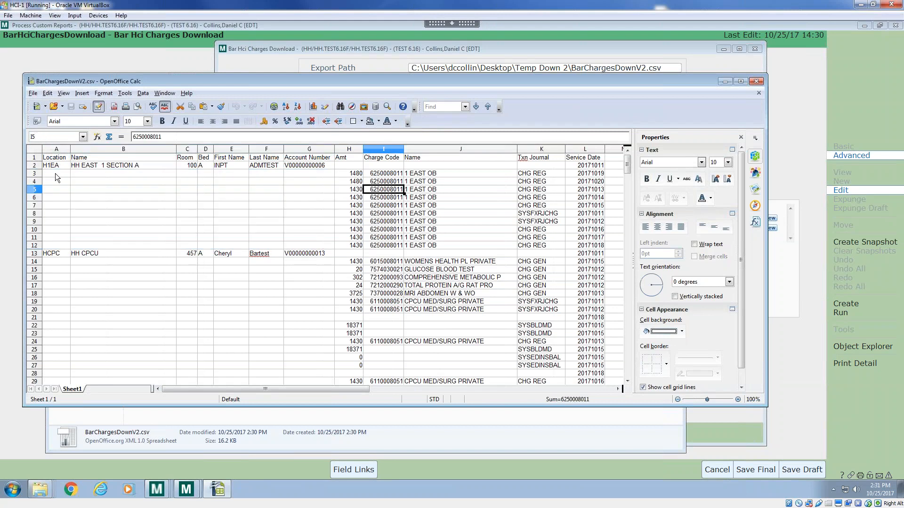
drag(56, 172, 322, 227)
click(323, 228)
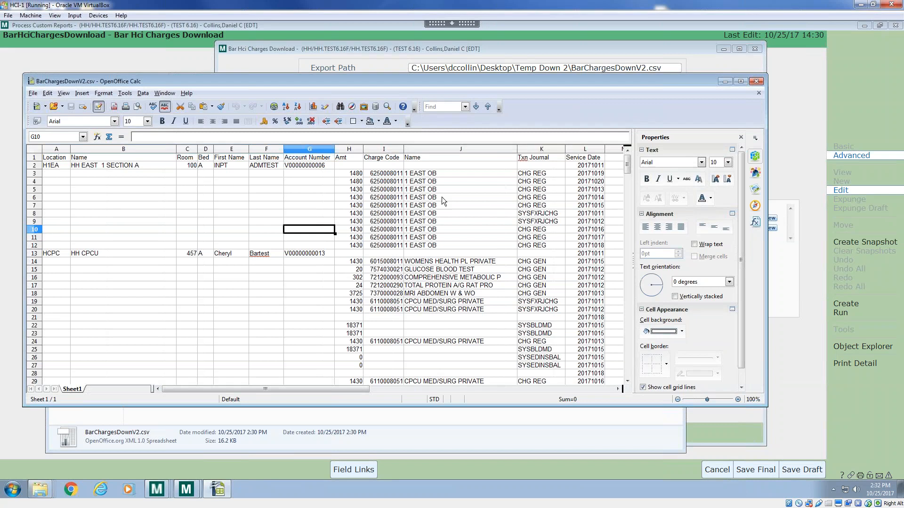
click(425, 200)
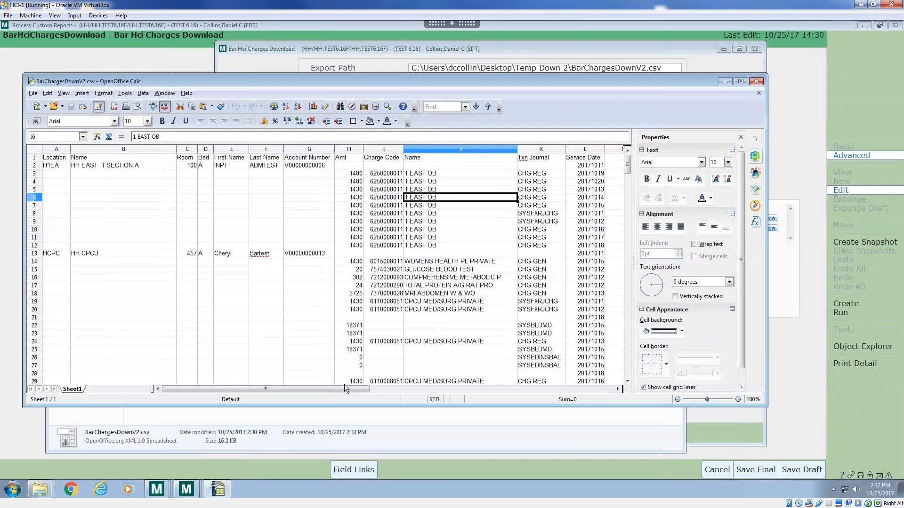
Format the whole Service Date column as dates in the 12/31/99 (MM/DD/YY) format and check the converted values.
scroll(397, 390, right, 5)
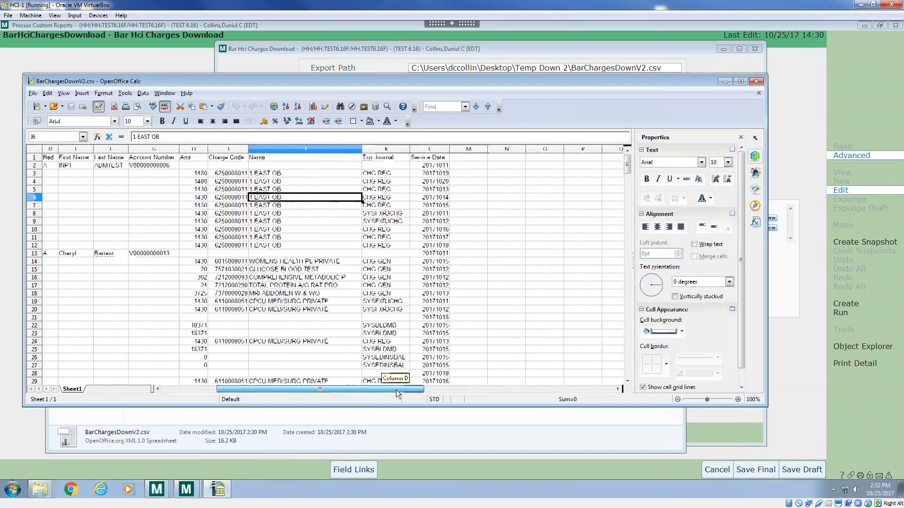
click(379, 318)
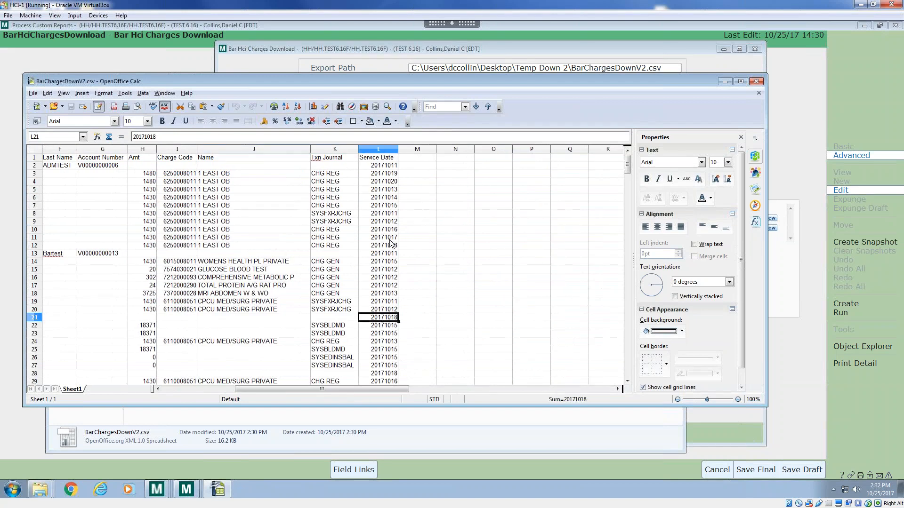
click(386, 165)
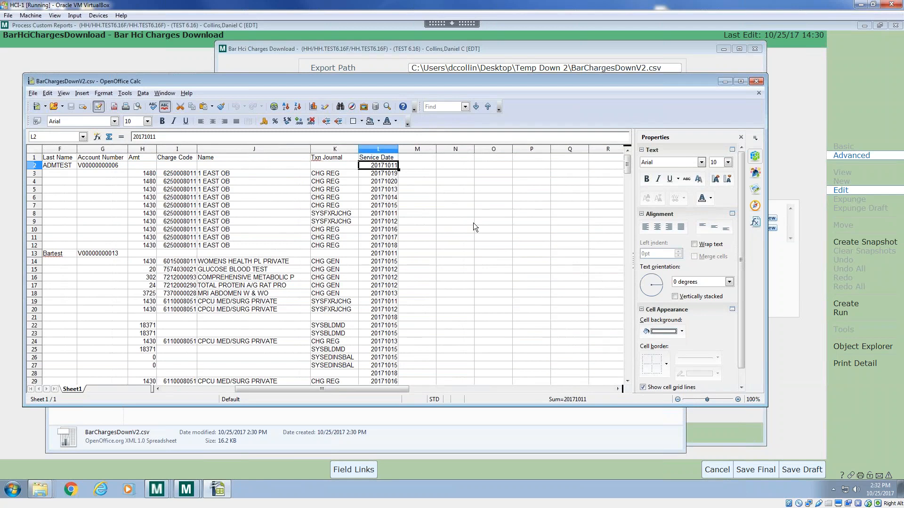
click(381, 151)
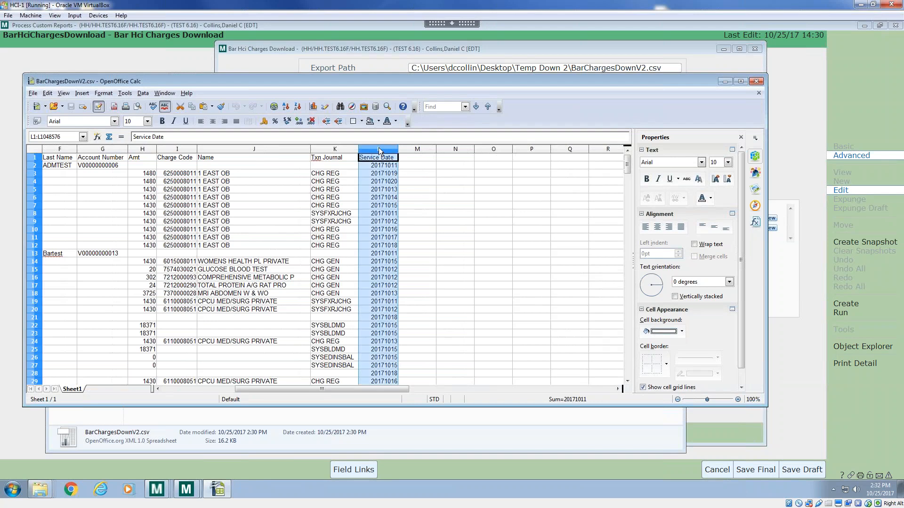
right_click(380, 150)
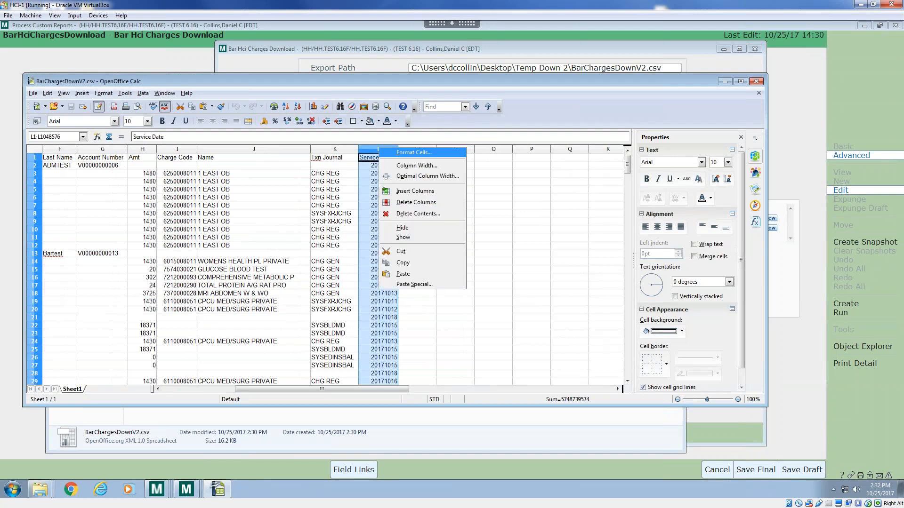
click(414, 152)
click(351, 240)
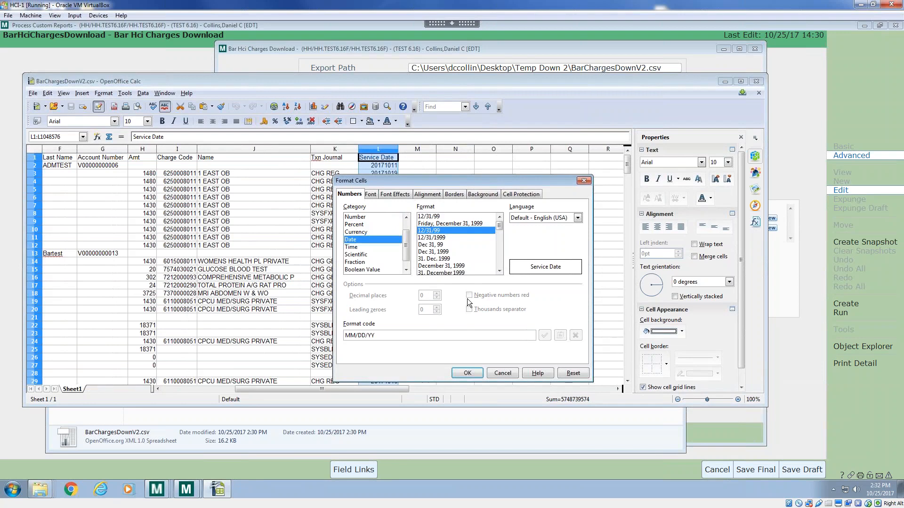
click(468, 373)
click(381, 238)
click(391, 254)
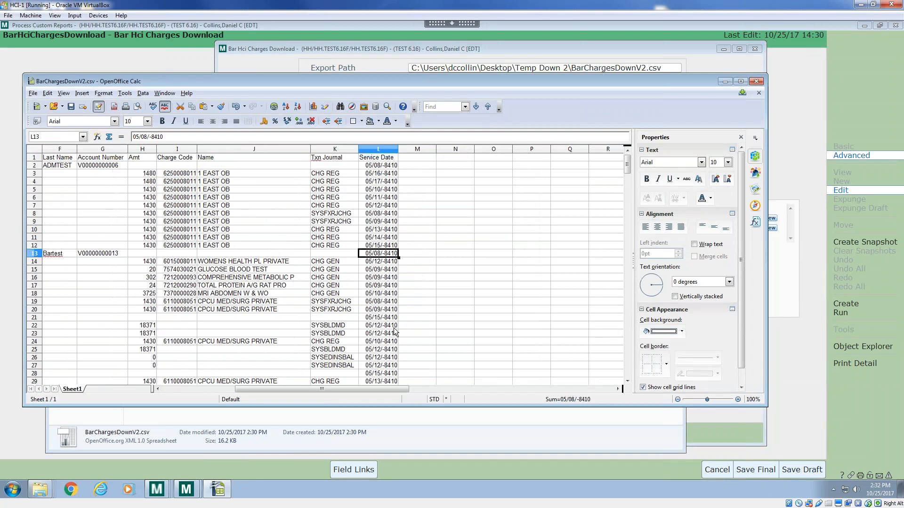
Close the BarChargesDownV2.csv spreadsheet and return to the field definitions of the BarHciChargesDownload report.
click(389, 232)
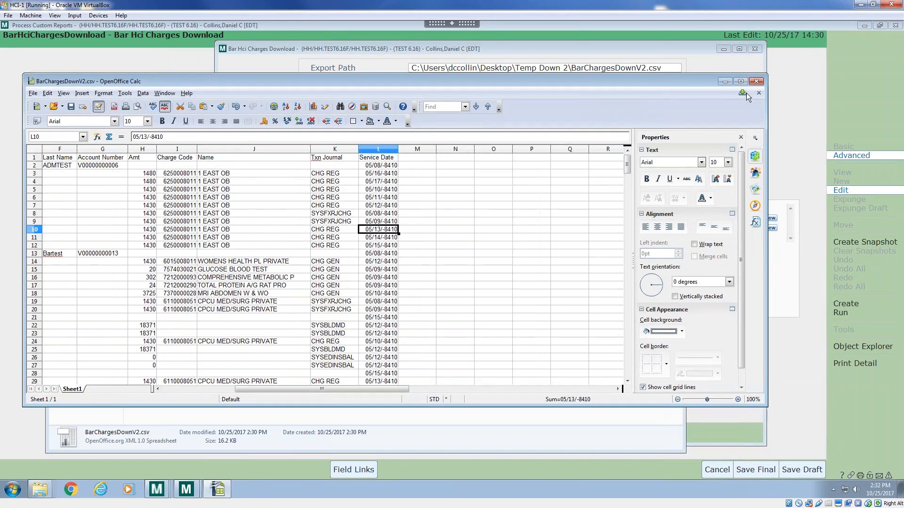
click(757, 82)
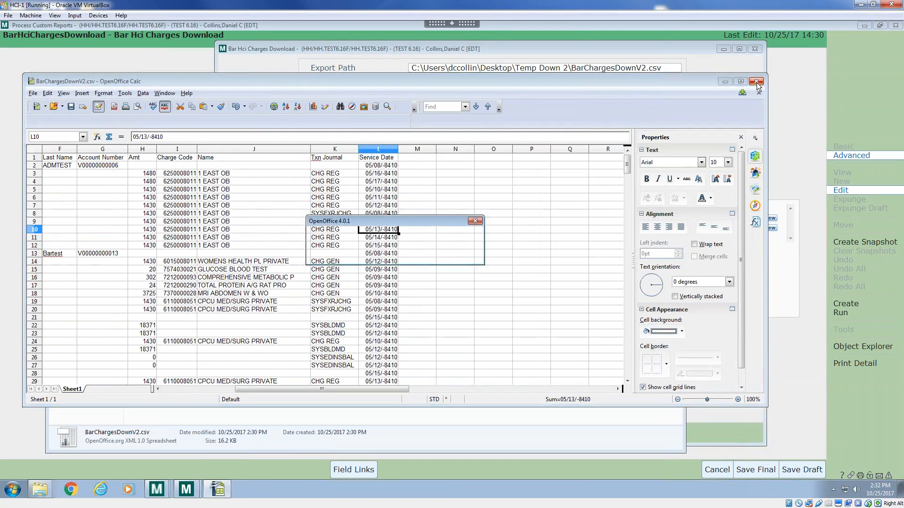
click(395, 256)
drag(321, 45, 345, 47)
click(158, 56)
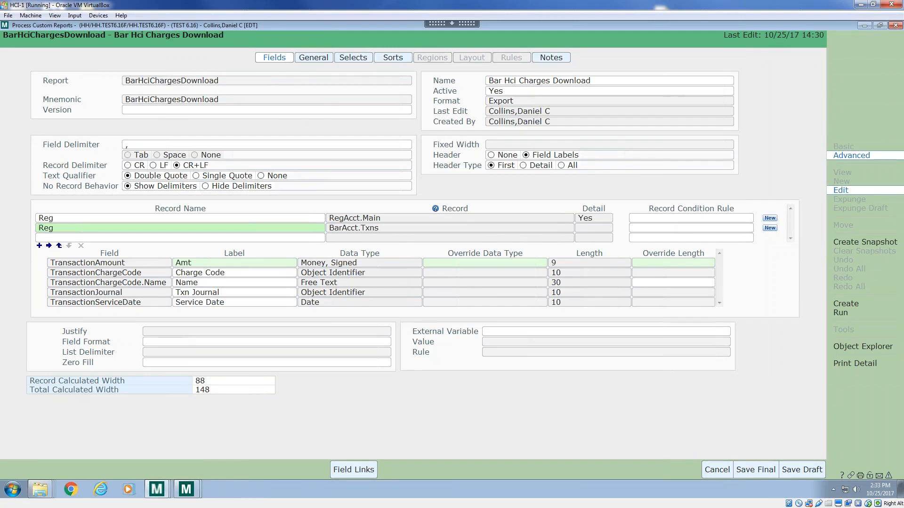
Make BarAcct.Txns the detail record in place of RegAcct.Main, accepting the removal of all links and indexes.
mouse_move(527, 230)
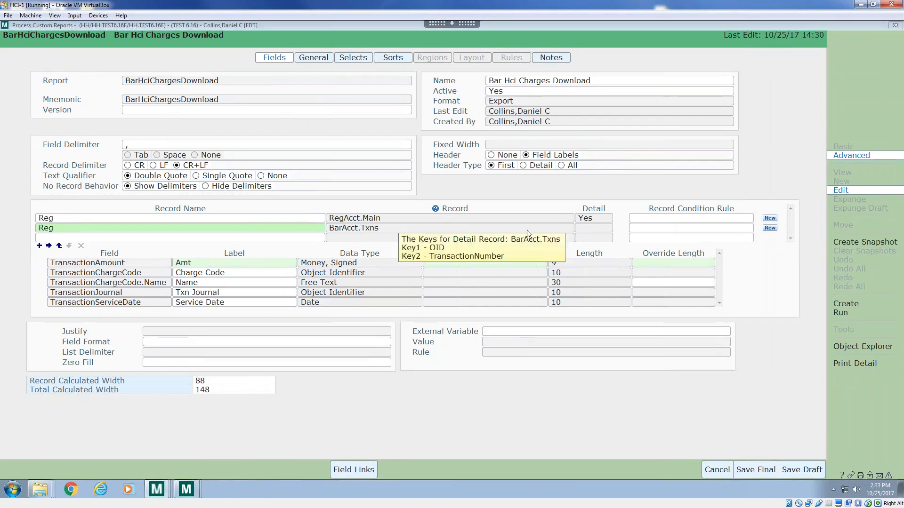
click(585, 231)
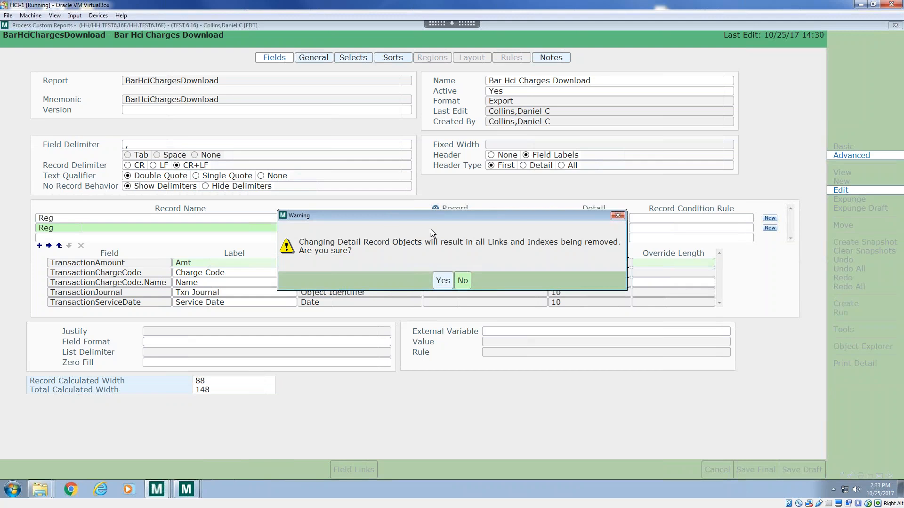
click(443, 281)
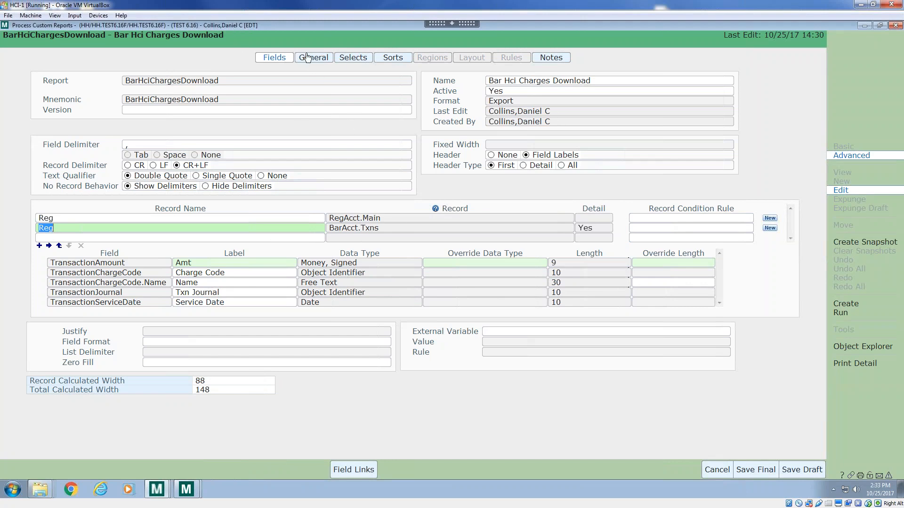
Assign the RegAcct.FacRegDateSelX index in the report's selects.
click(360, 60)
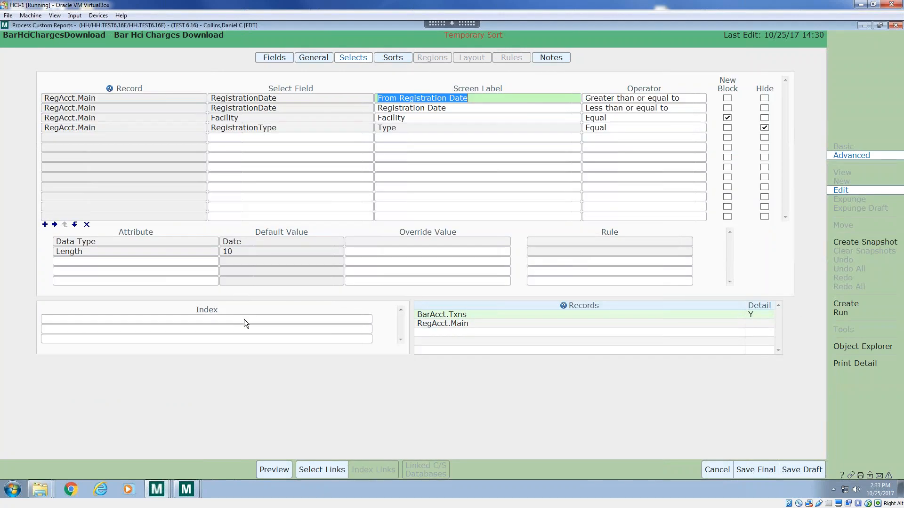
click(244, 320)
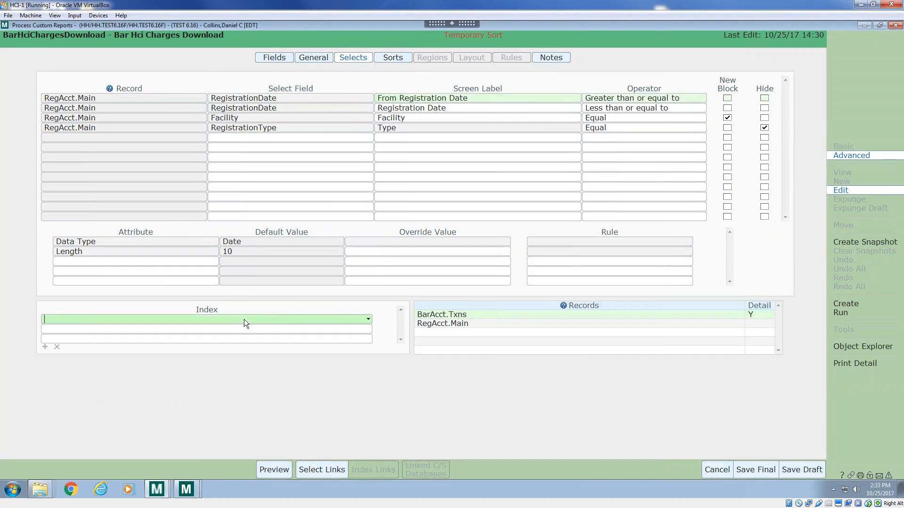
click(368, 320)
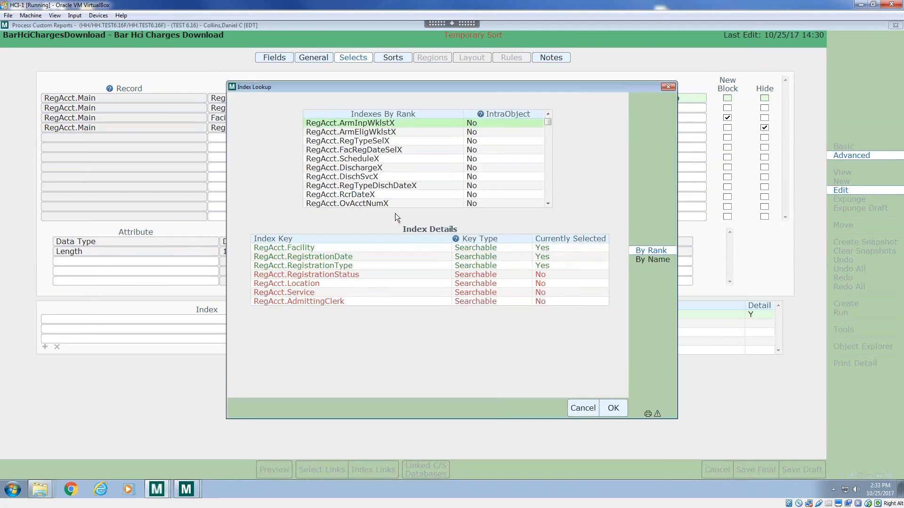
click(366, 151)
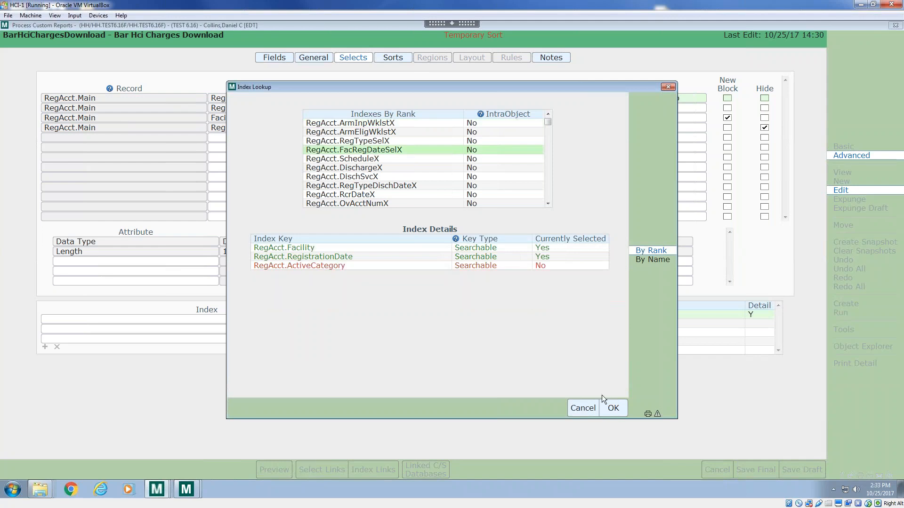
click(612, 409)
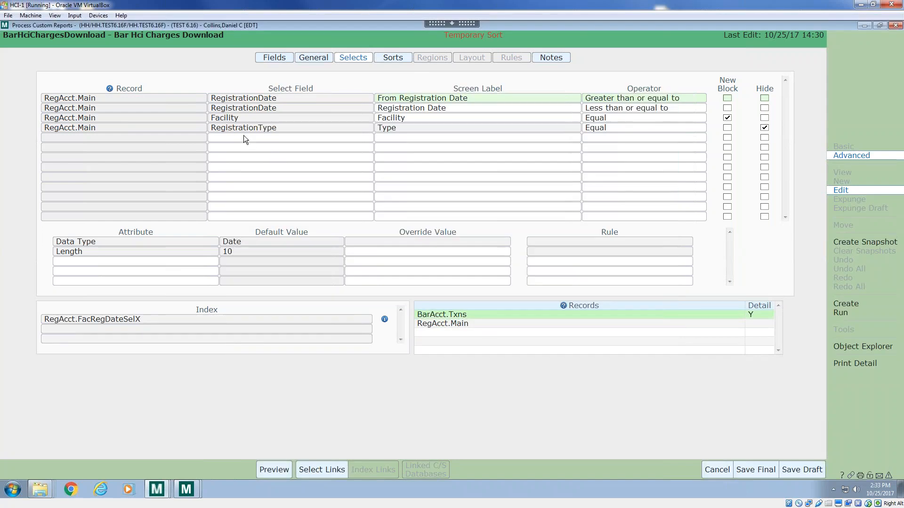
Add the TransactionType field from the BarAcct object as a new select, searching its fields for "transact".
click(250, 138)
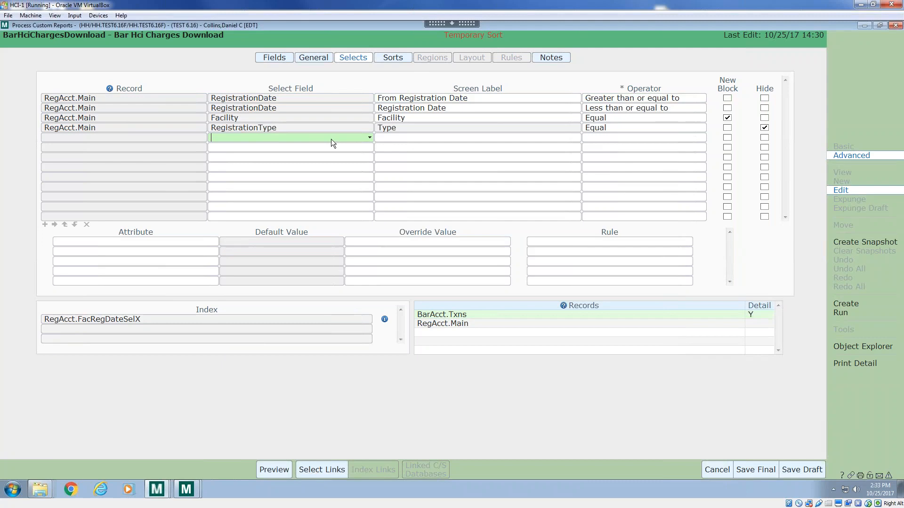
click(370, 137)
click(695, 211)
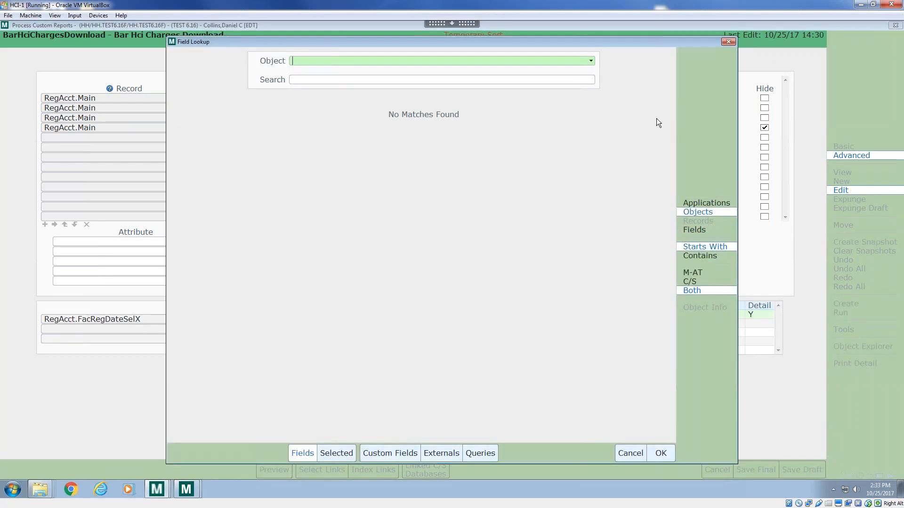
text(barAcct)
key(Return)
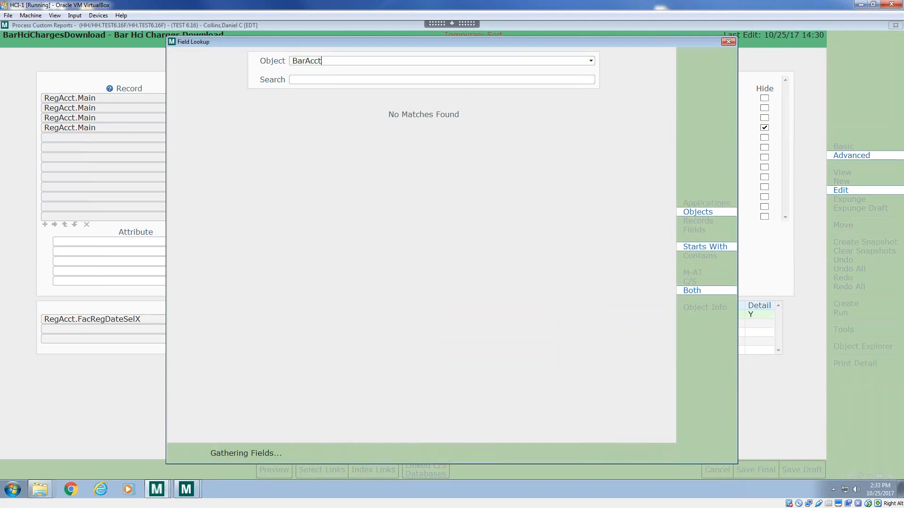
text(transact)
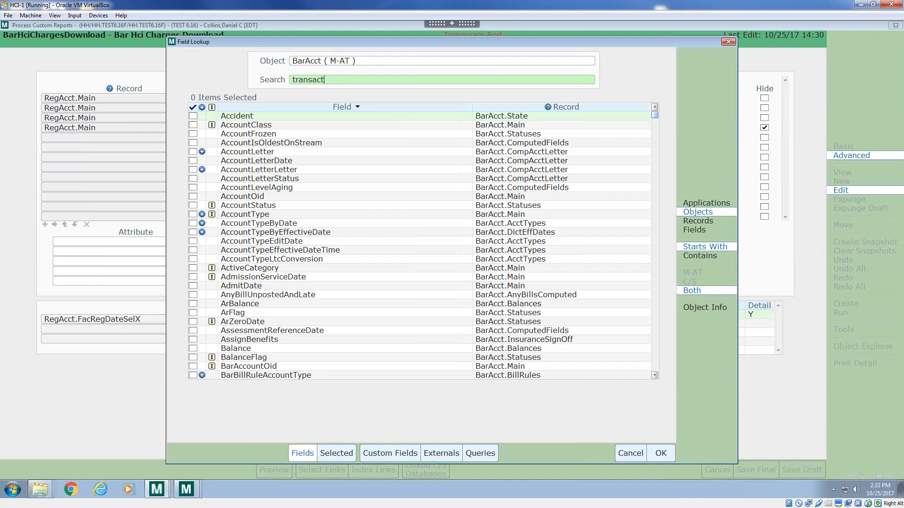
key(Return)
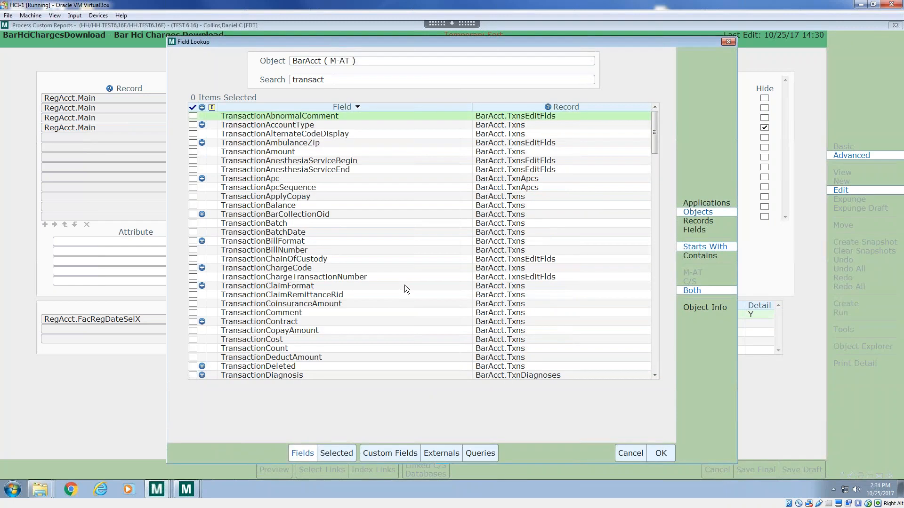
drag(651, 145, 657, 351)
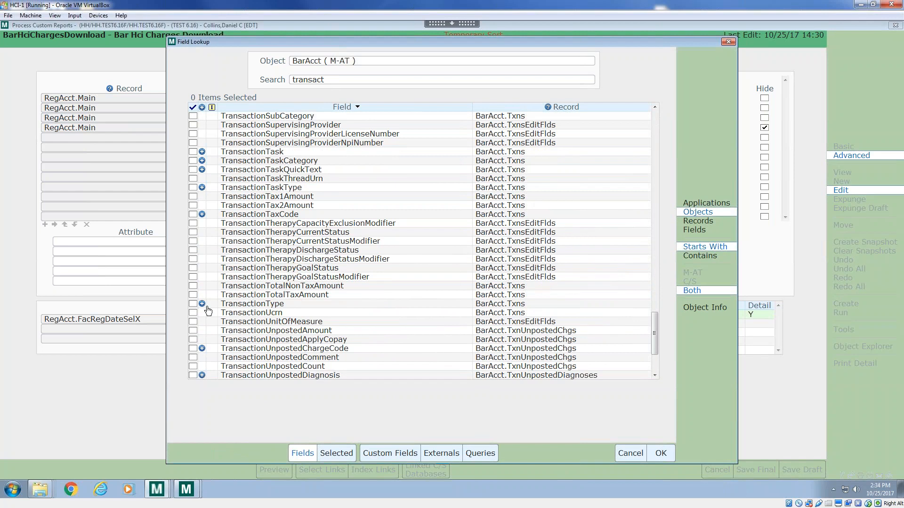
click(208, 306)
click(660, 454)
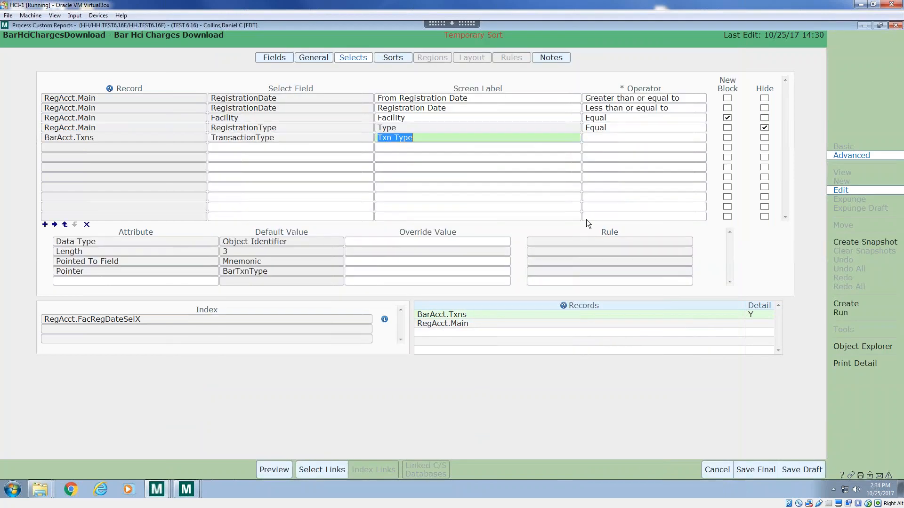
Set the TransactionType select's operator to Equal, hide it, and give it the override value CHG.
click(608, 142)
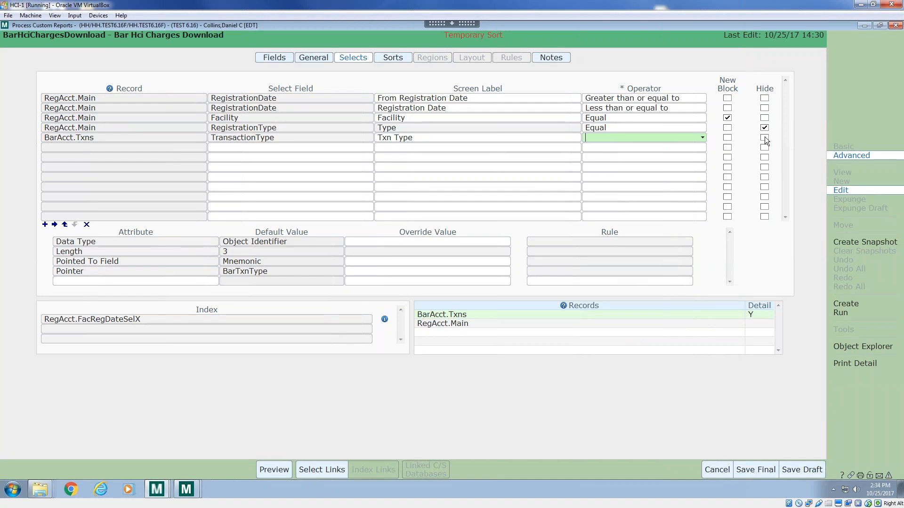
text(equal)
key(Tab)
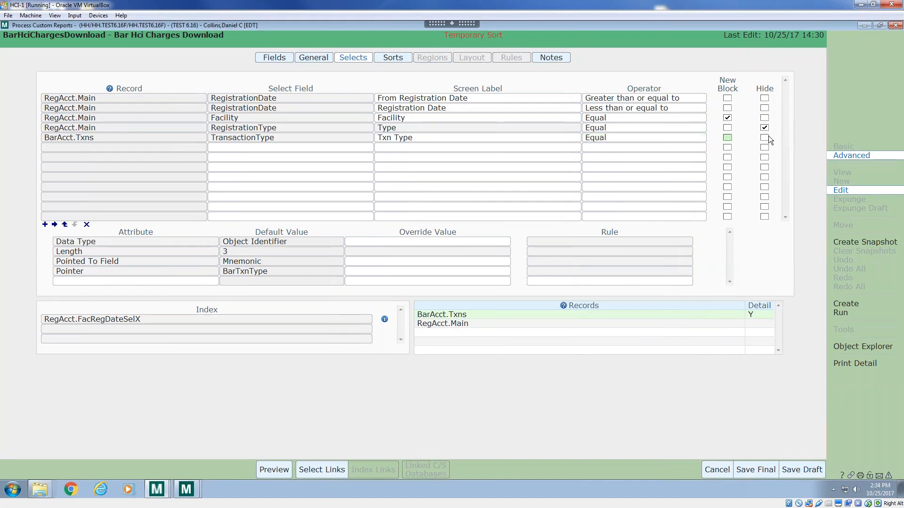
click(765, 137)
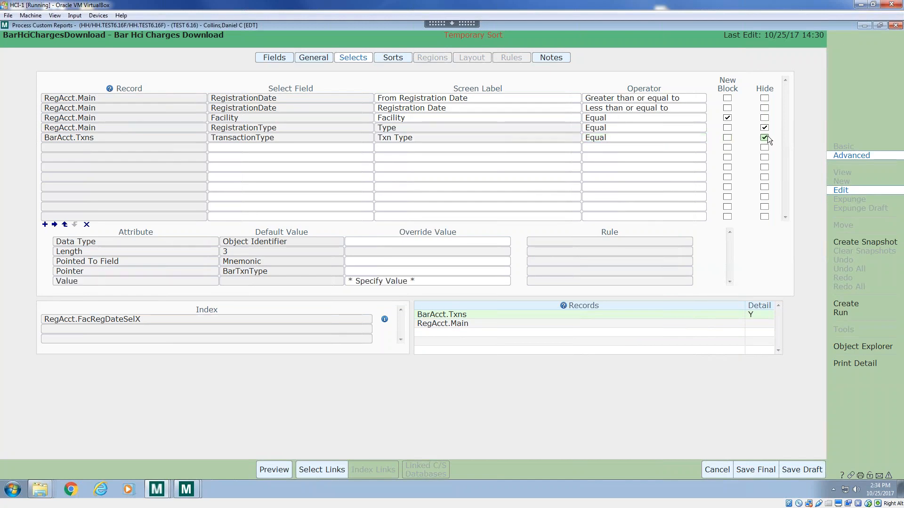
click(391, 284)
text(C)
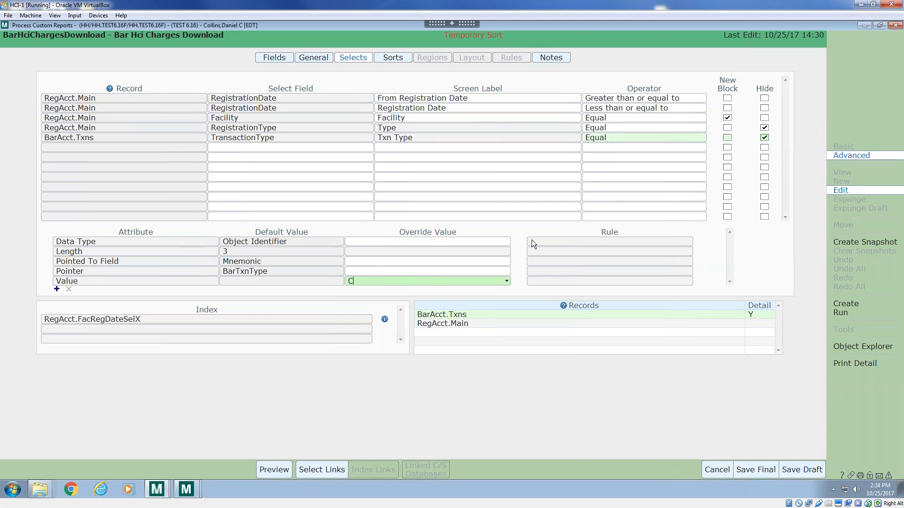
text(HG)
key(Tab)
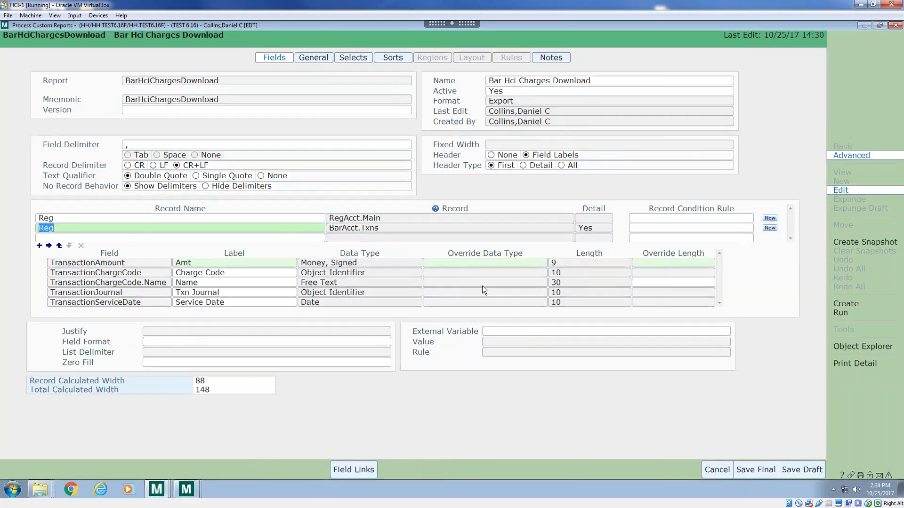
Set the field format of the TransactionServiceDate field in the BarAcct.Txns record to External.
click(215, 264)
key(Down)
key(Down)
key(Down)
key(Down)
key(Down)
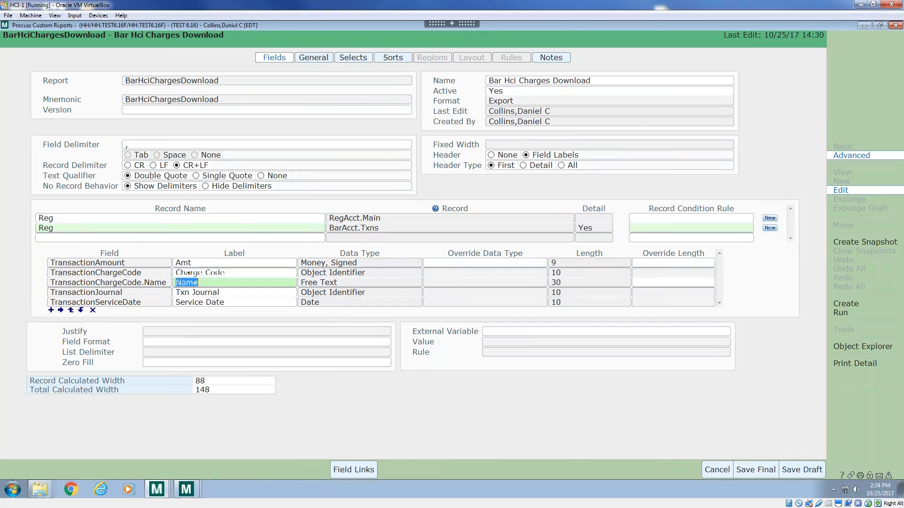
key(Up)
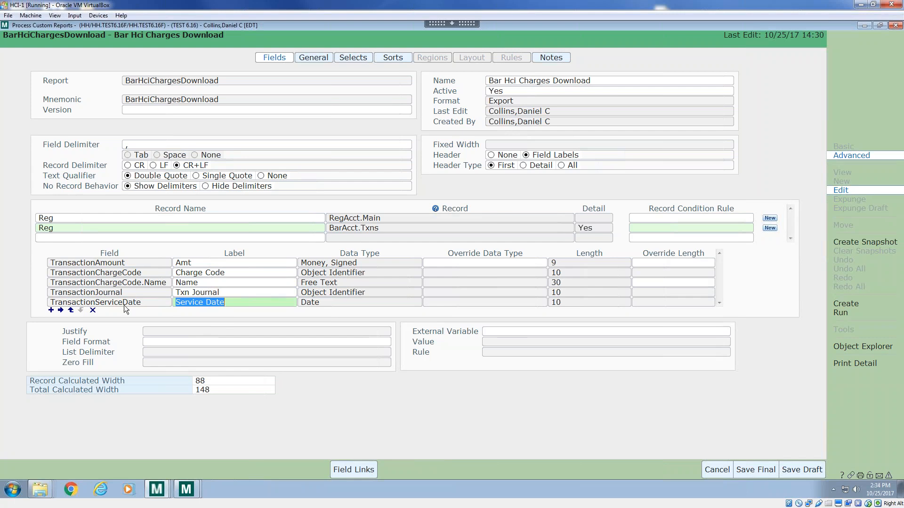
click(151, 343)
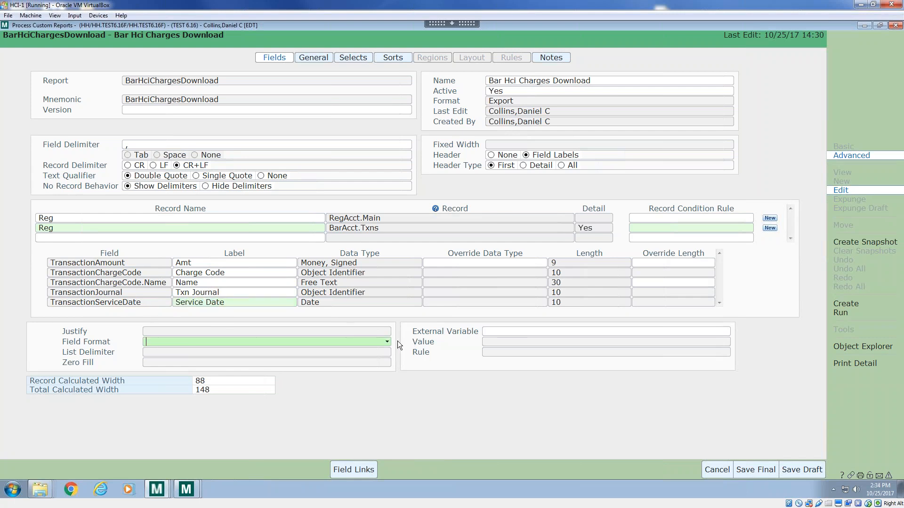
key(F9)
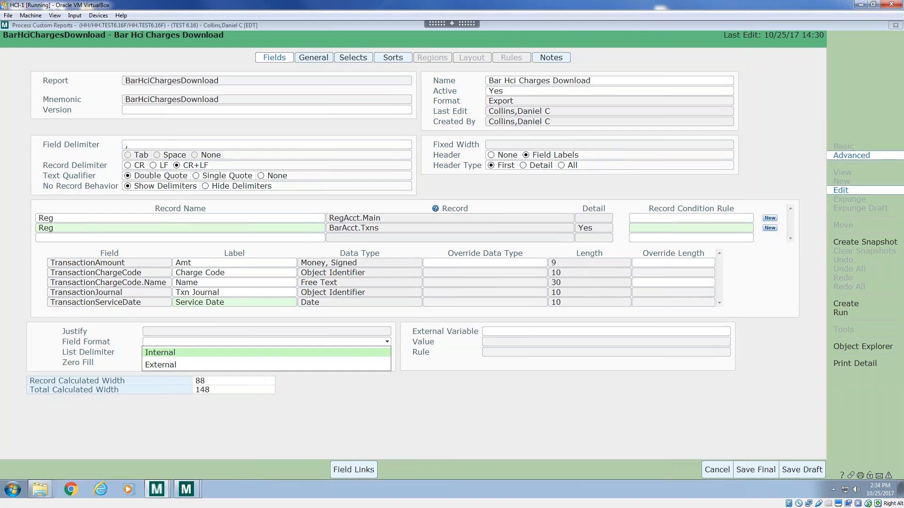
click(163, 364)
key(Return)
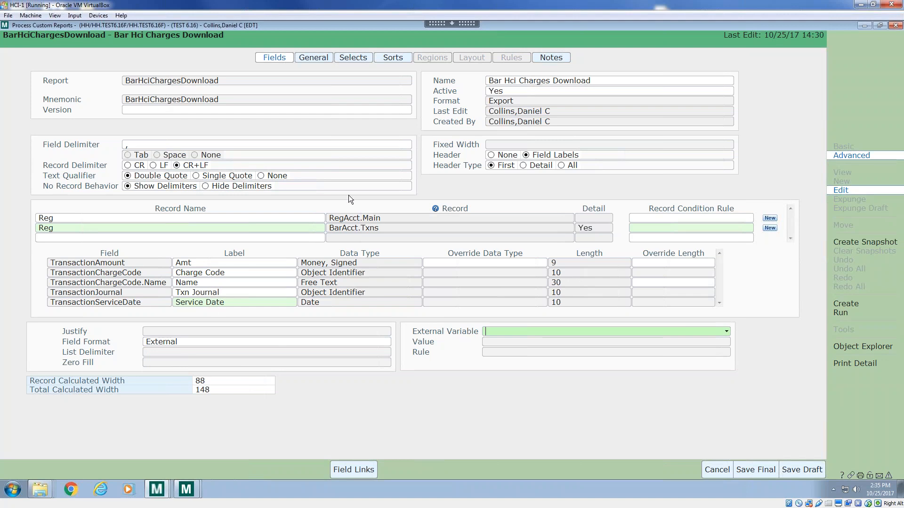
Review the field formats of the BarAcct.Txns fields and go through the fields of the RegAcct.Main record.
click(214, 301)
key(Return)
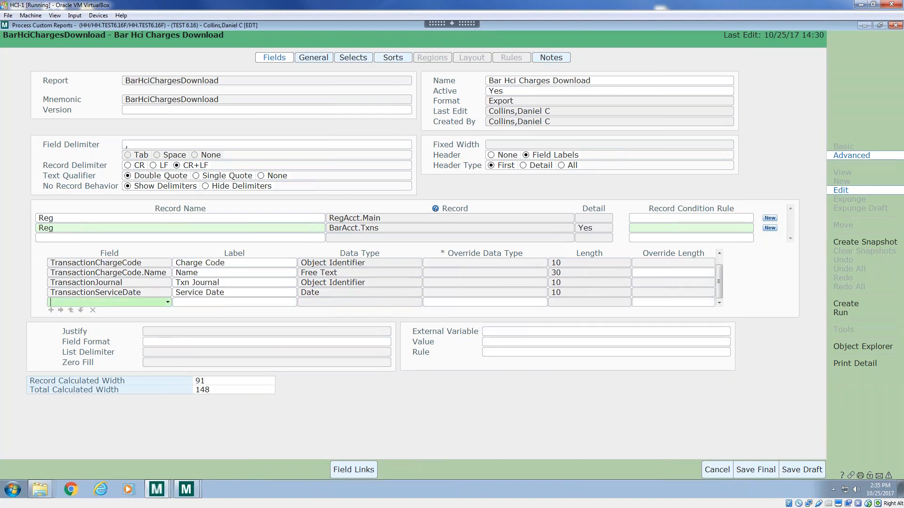
key(Up)
key(Up)
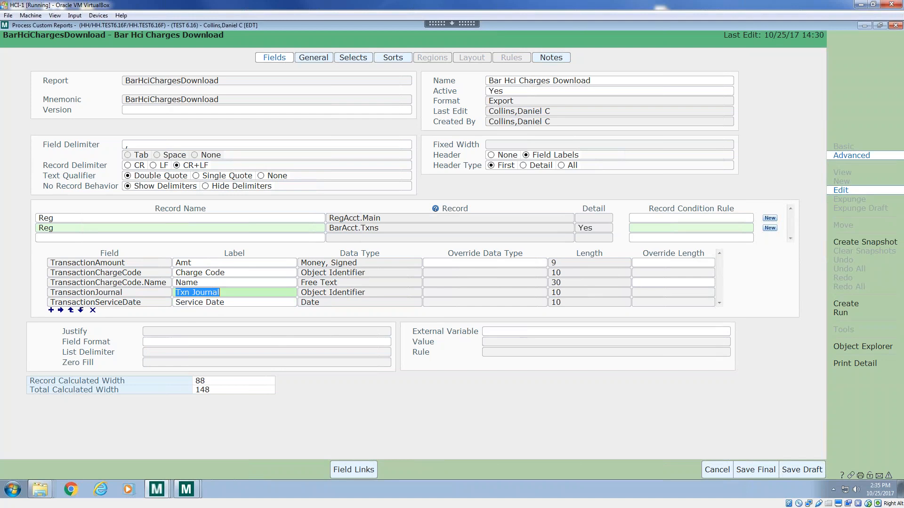
key(Down)
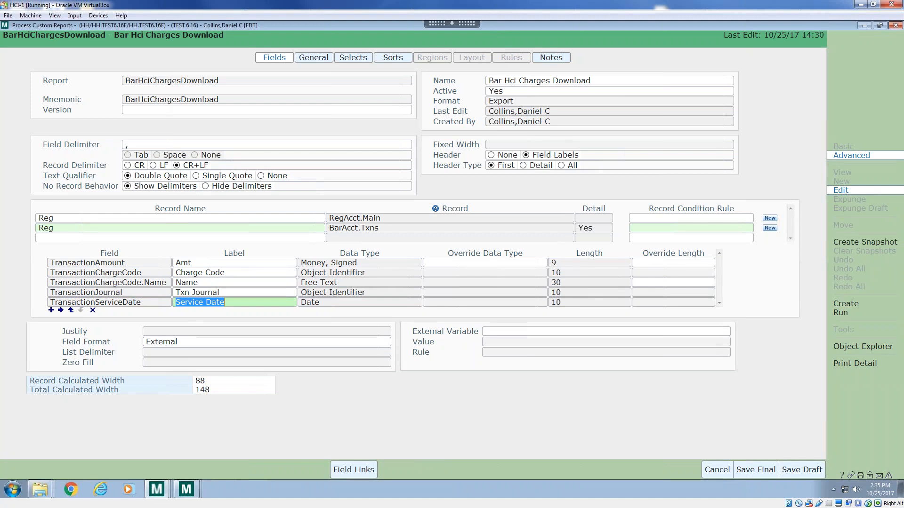
key(Up)
key(Up)
key(Up)
key(Up)
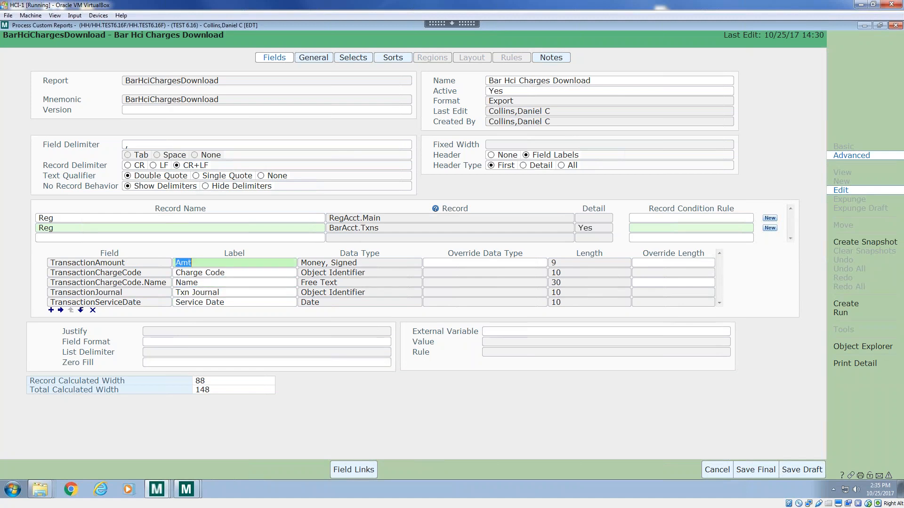
click(184, 218)
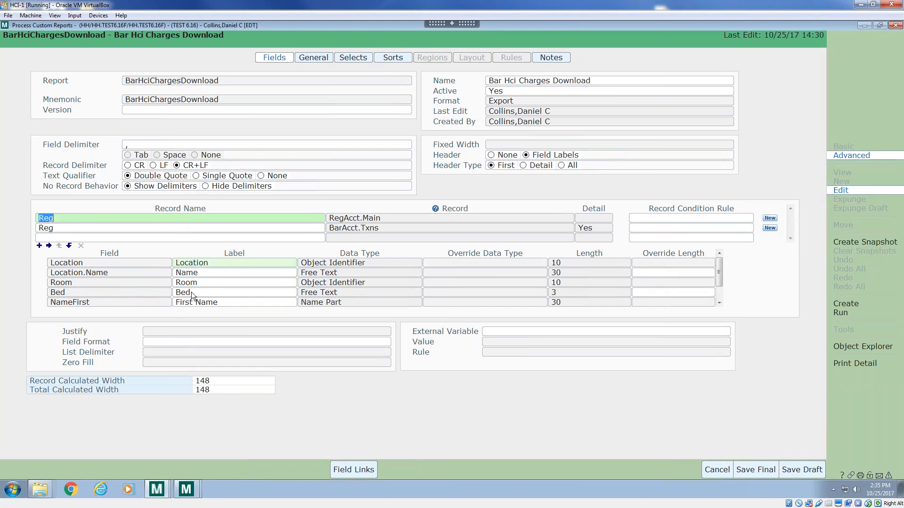
scroll(307, 258, down, 2)
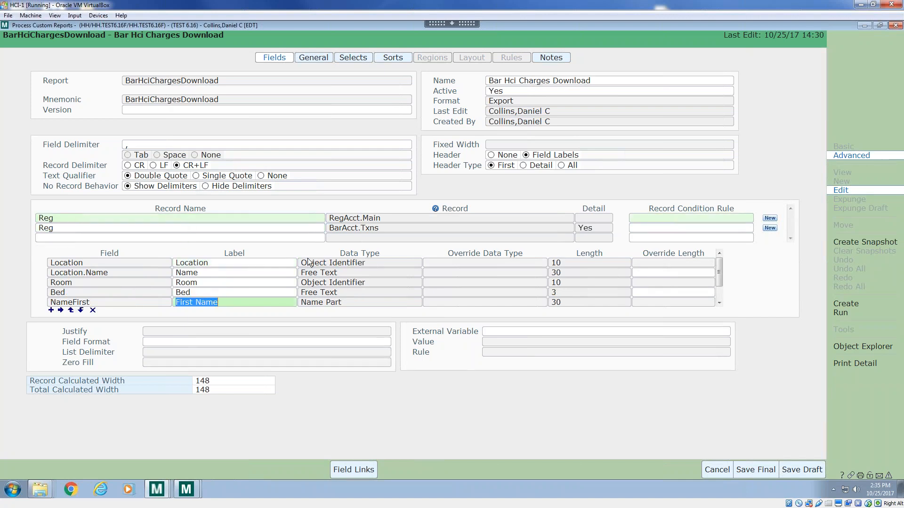
key(Down)
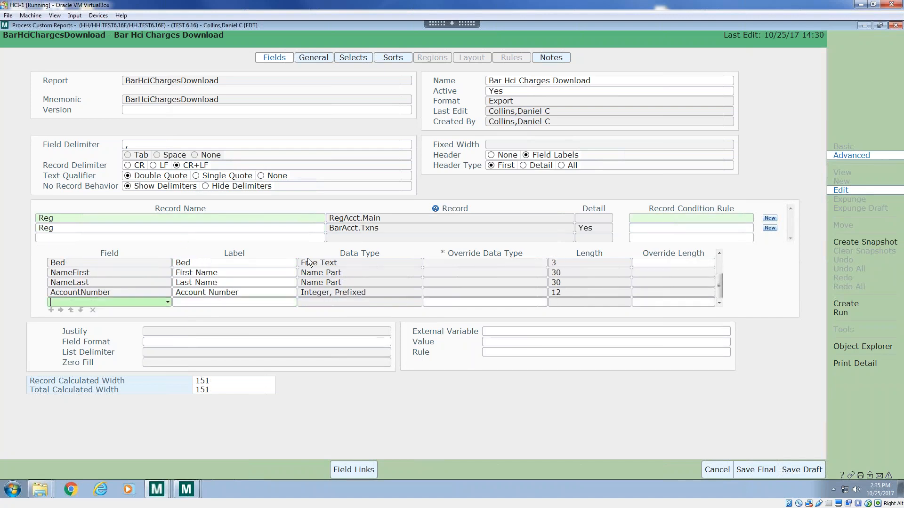
Review the field list of the RegAcct.Main record from Location through AccountNumber.
key(Up)
key(Up)
key(Up)
key(Up)
key(Up)
key(Up)
key(Up)
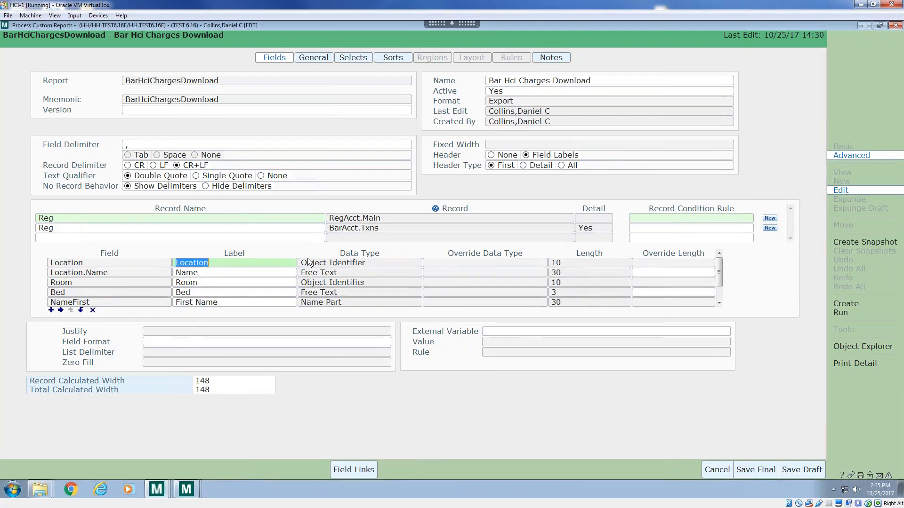
key(Down)
key(Down)
key(Down)
key(Down)
key(Down)
key(Down)
key(Down)
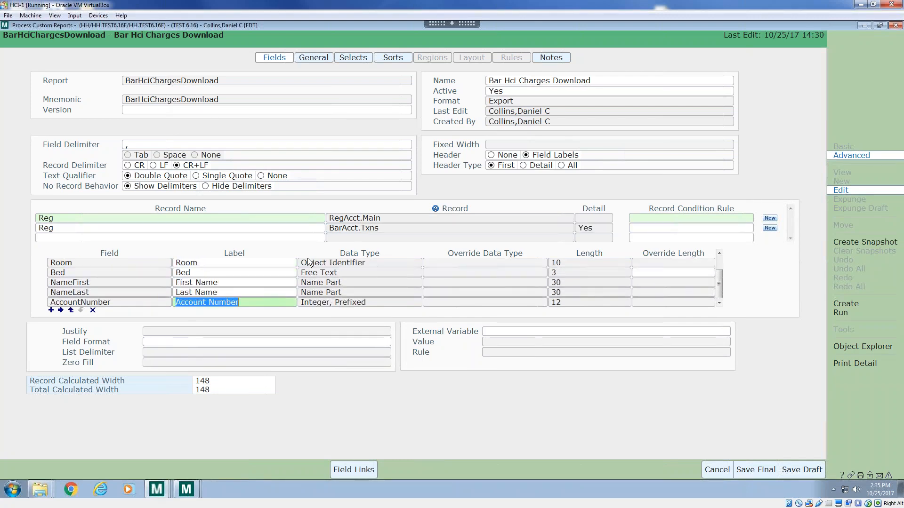
Select the BarAcct.Txns record and create the report from its current definition.
click(174, 228)
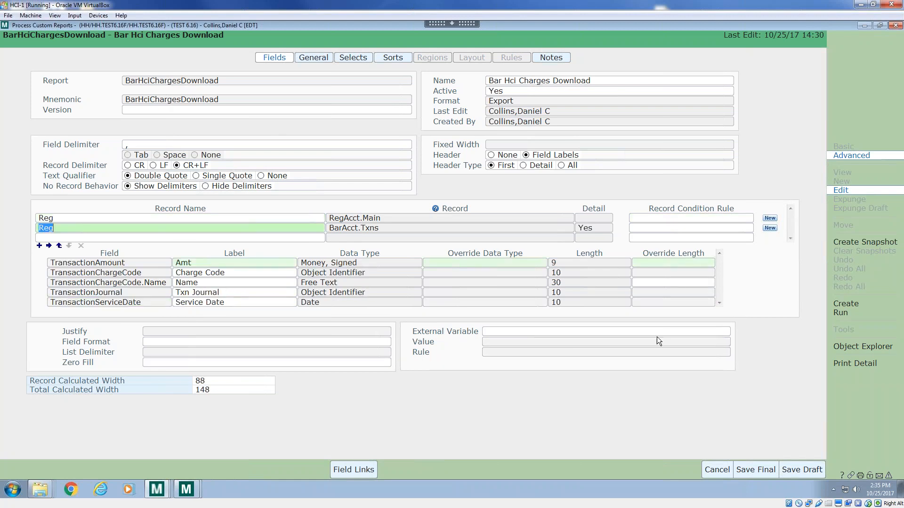
click(832, 306)
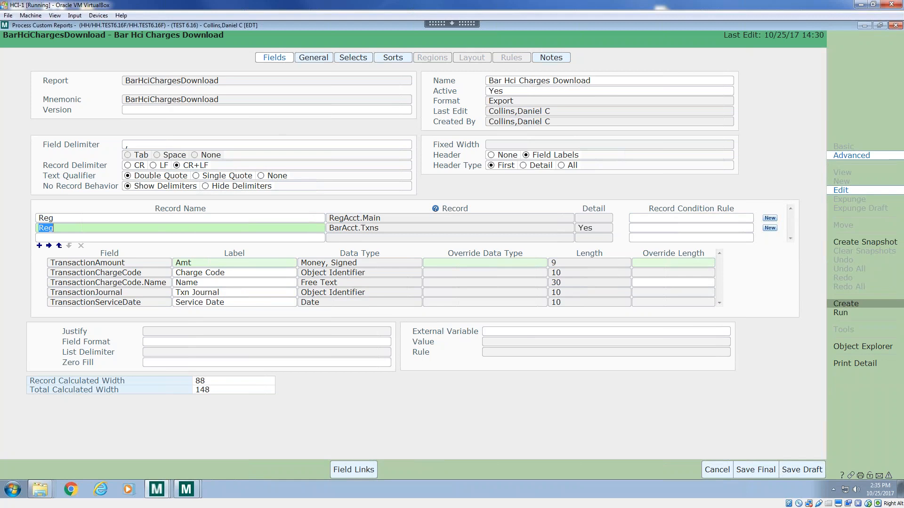
click(442, 276)
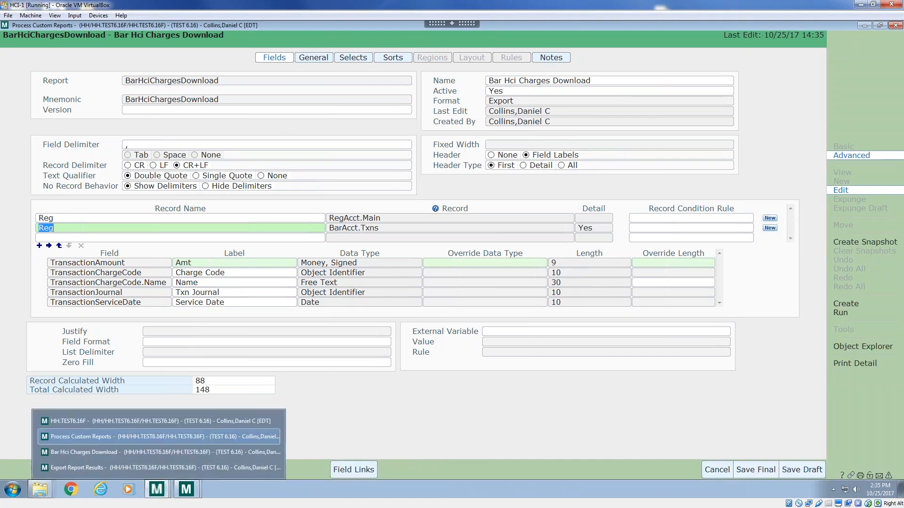
Bring up the leftover Export Report Results window from the BarChargesDownV2.csv download and close it.
click(154, 491)
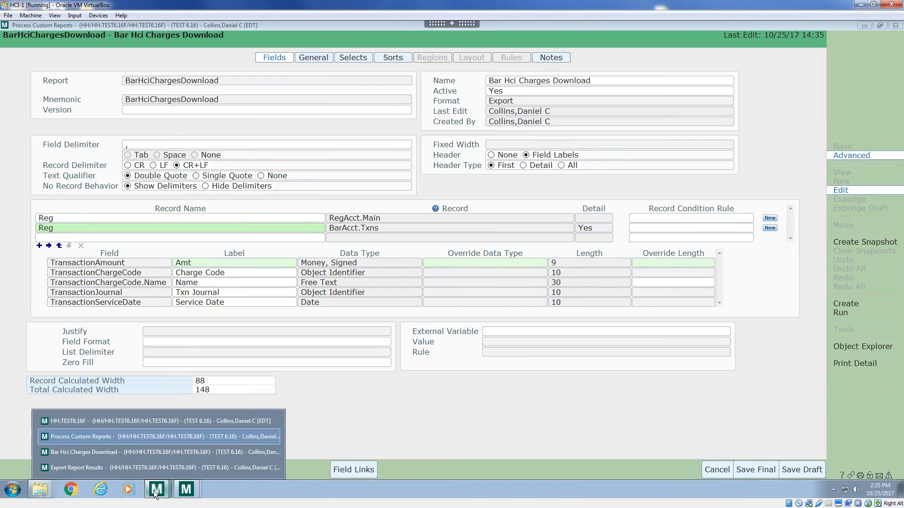
click(176, 466)
click(621, 383)
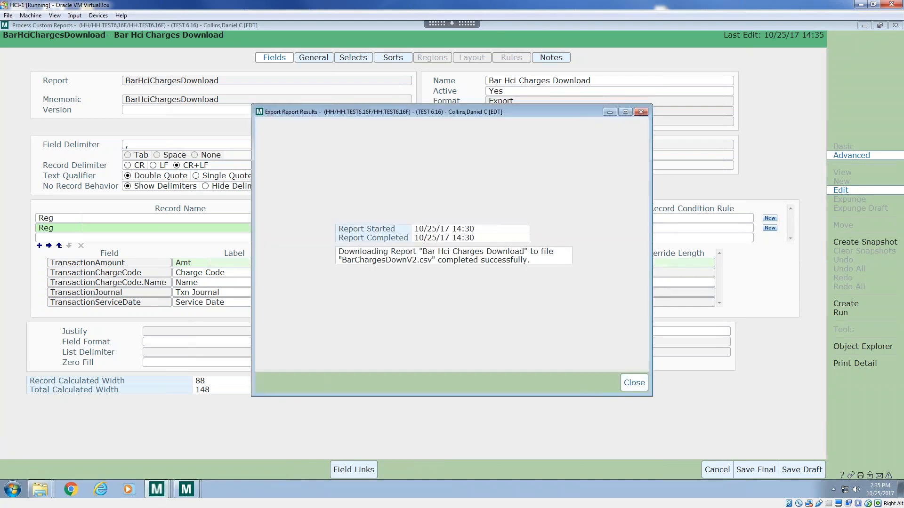
Change the file name in the still-open export dialog to BarChargesDownV3.csv and try to export the report.
click(156, 490)
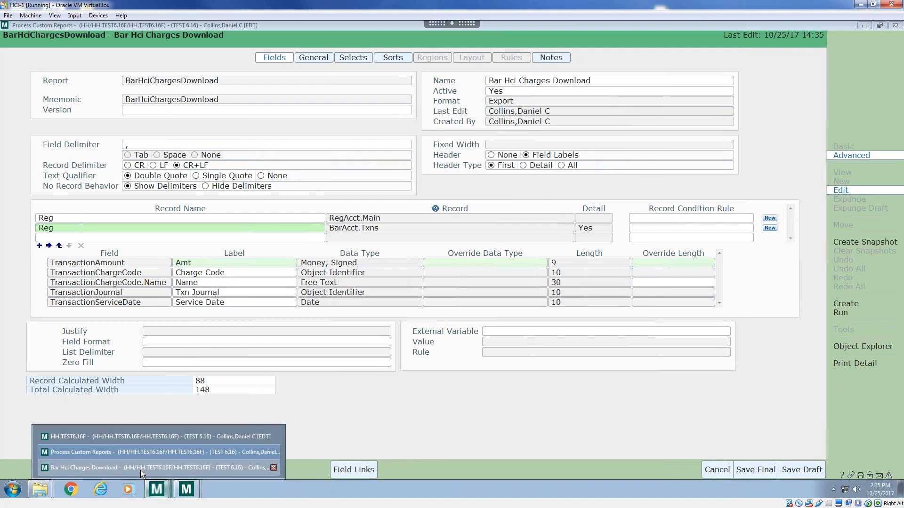
click(140, 469)
click(700, 74)
click(705, 74)
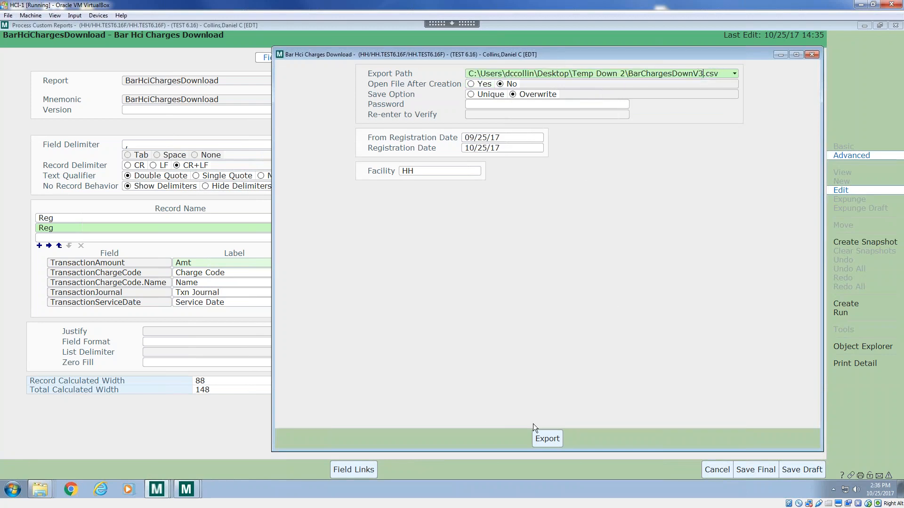
click(545, 438)
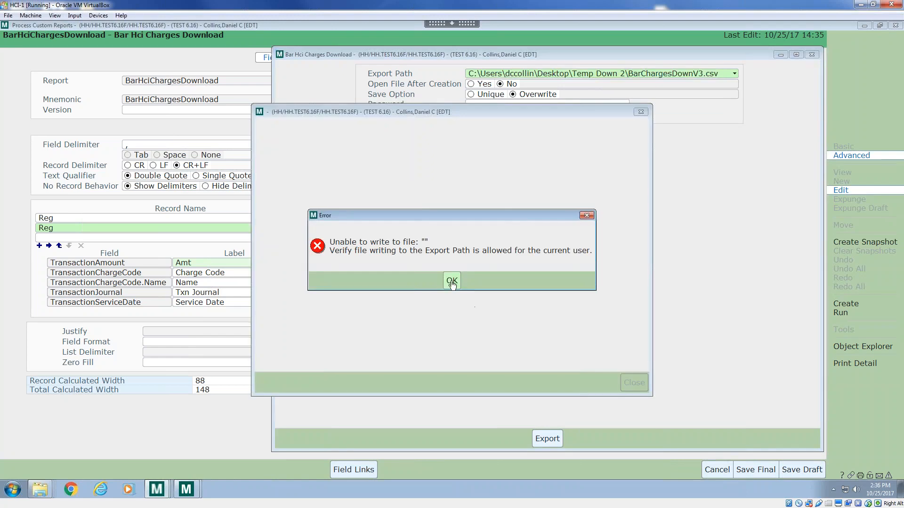
click(452, 281)
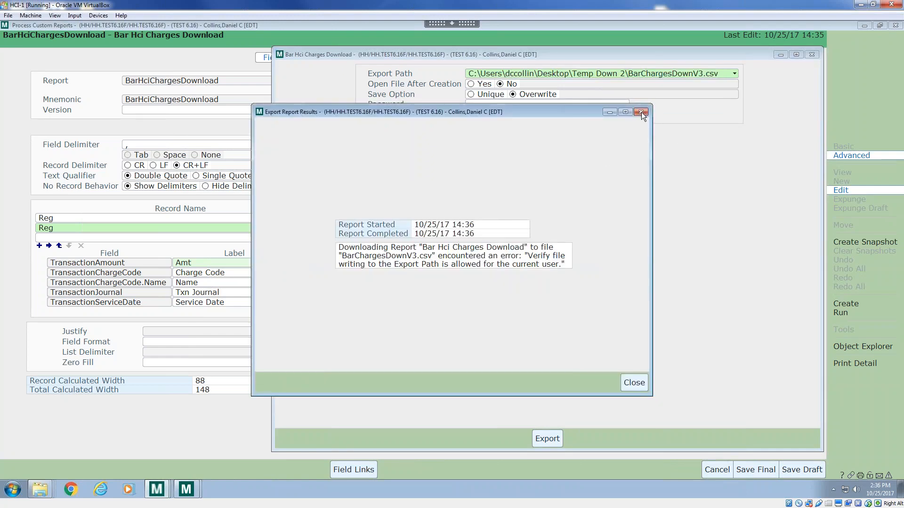
click(642, 112)
Try the export again after picking BarChargesDownV3.csv as a new file in Temp Down 2, and close the old export dialog.
click(731, 73)
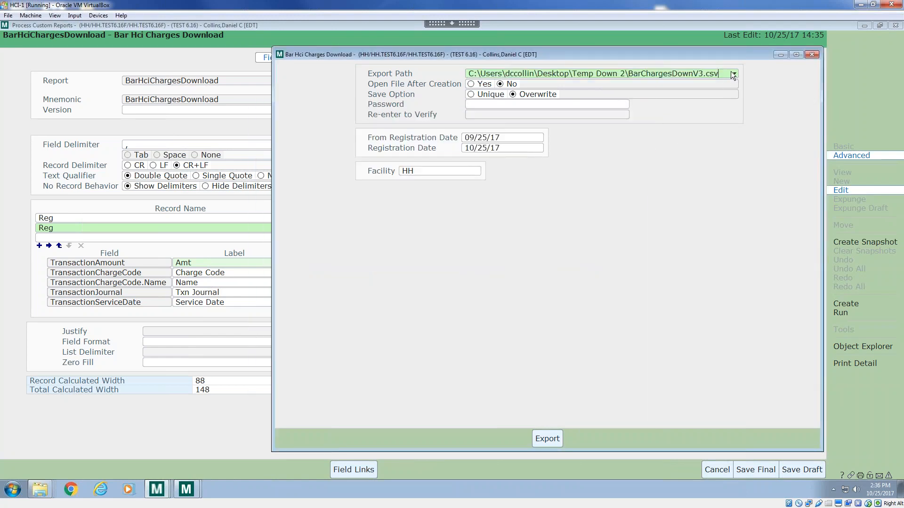
click(734, 74)
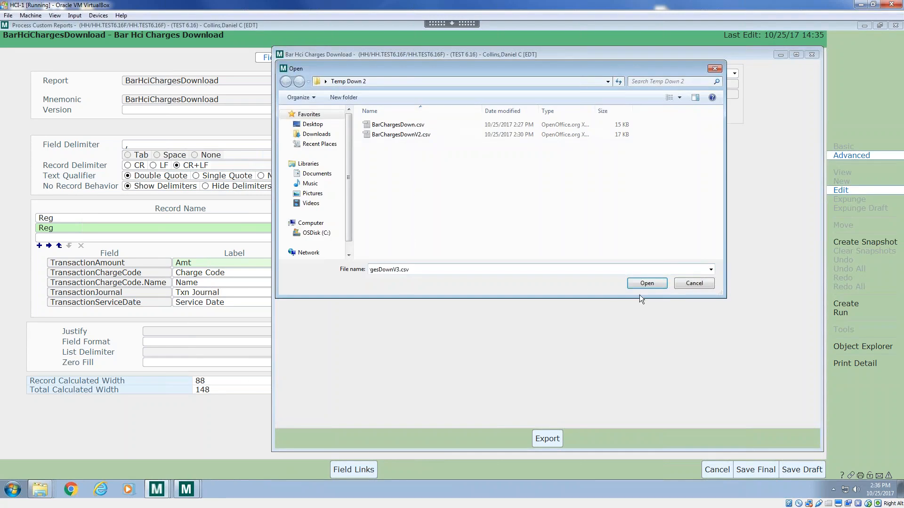
click(646, 284)
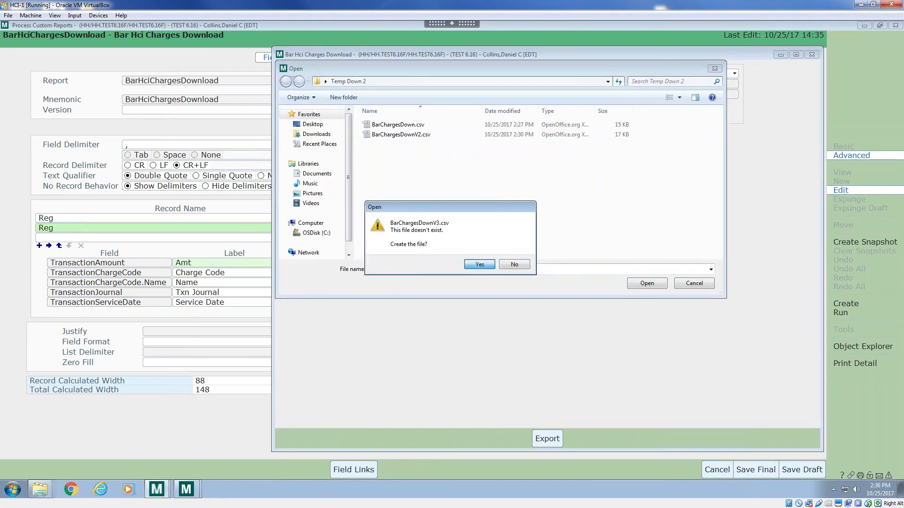
click(480, 264)
click(549, 439)
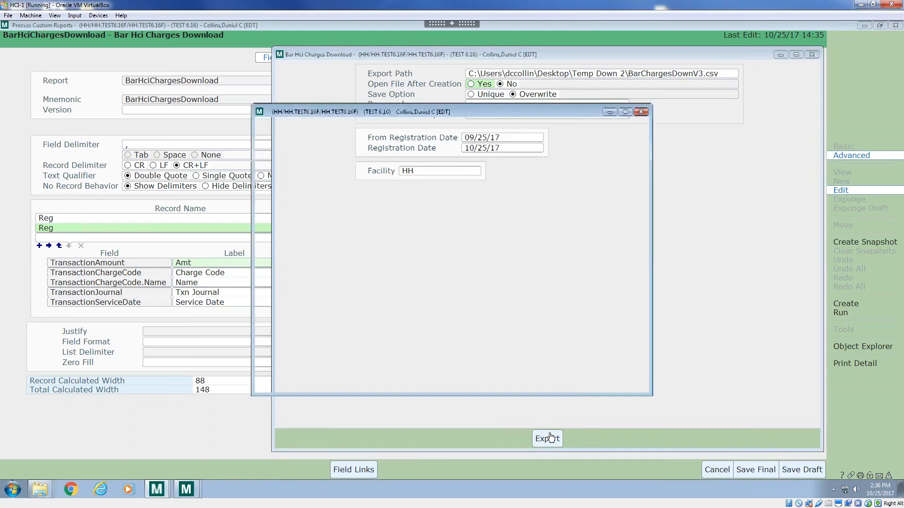
click(452, 281)
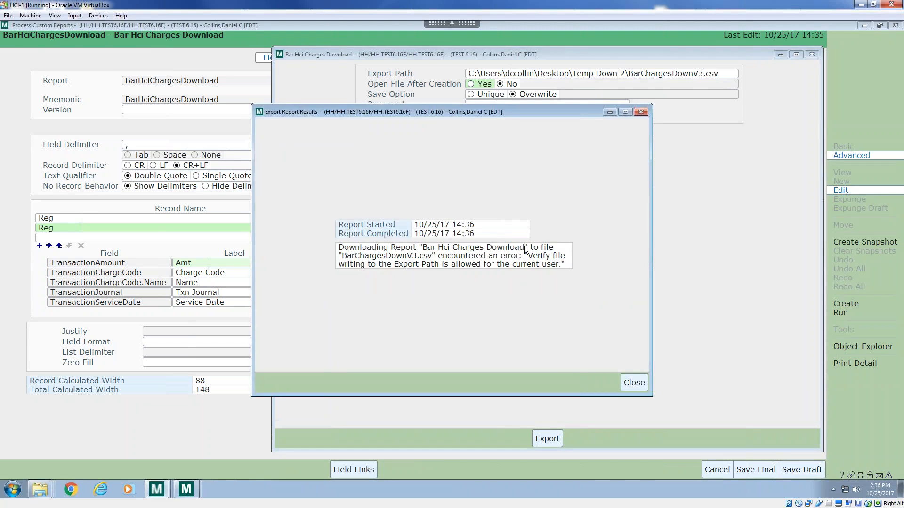
click(641, 112)
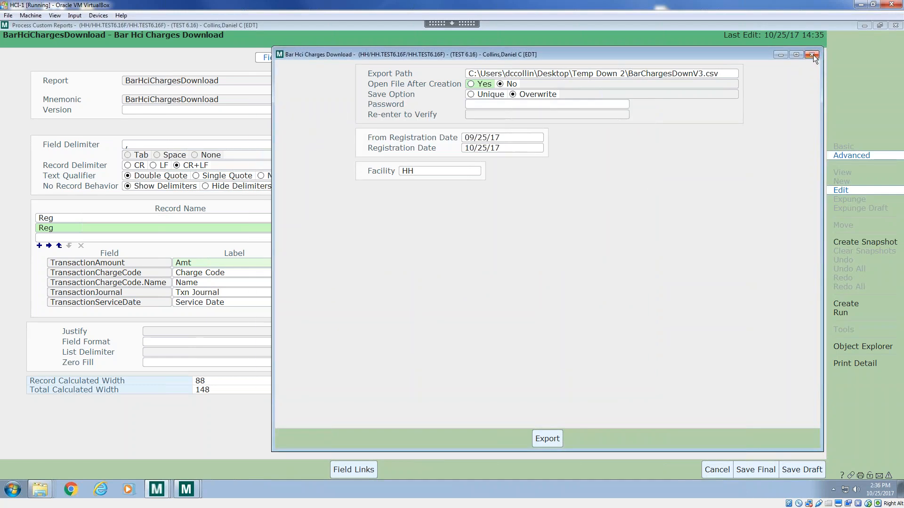
click(812, 54)
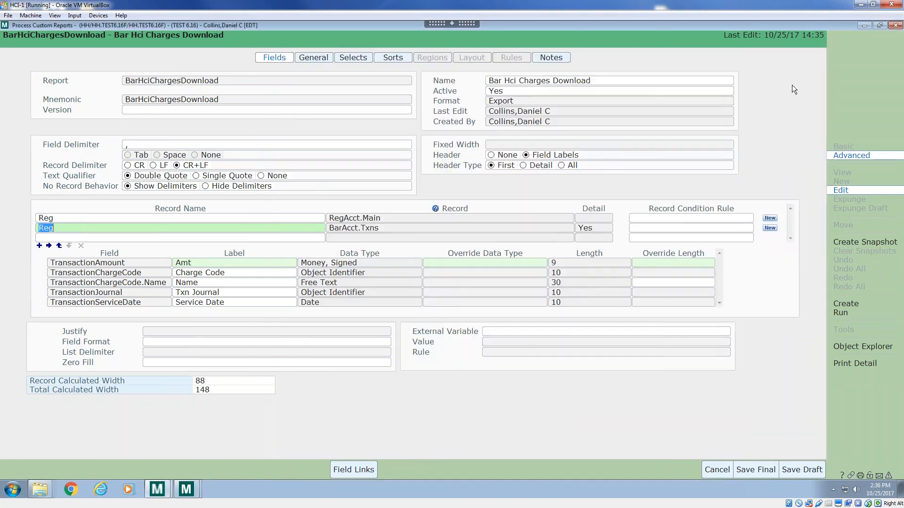
Run the report afresh and browse for its export path to the Temp Down 2 folder on the Desktop.
click(841, 312)
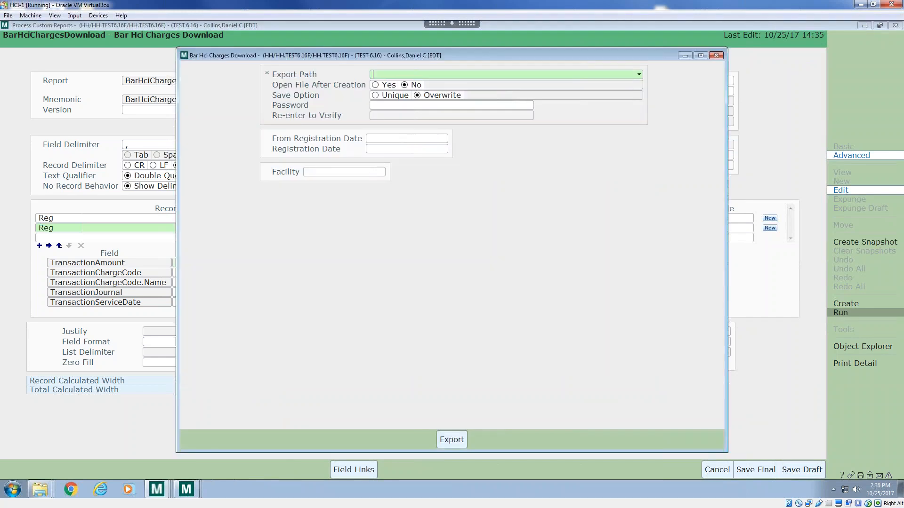
click(638, 75)
click(221, 135)
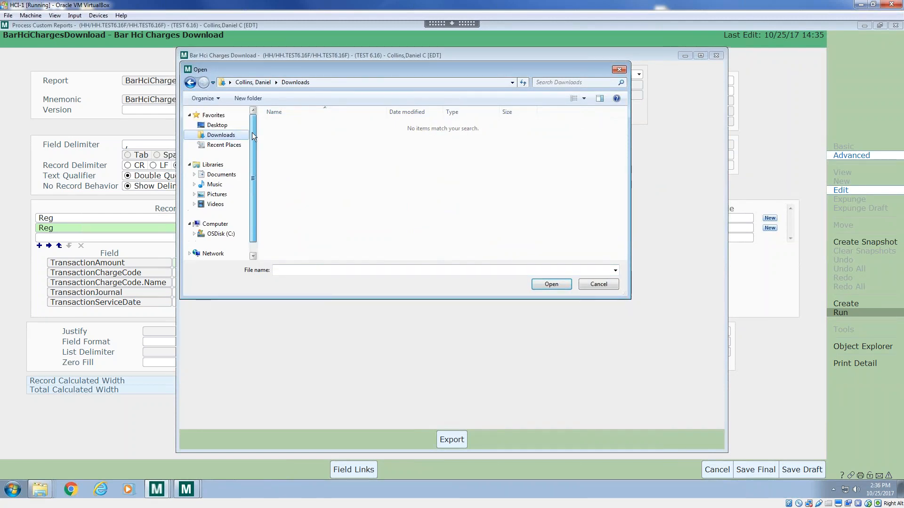
click(221, 126)
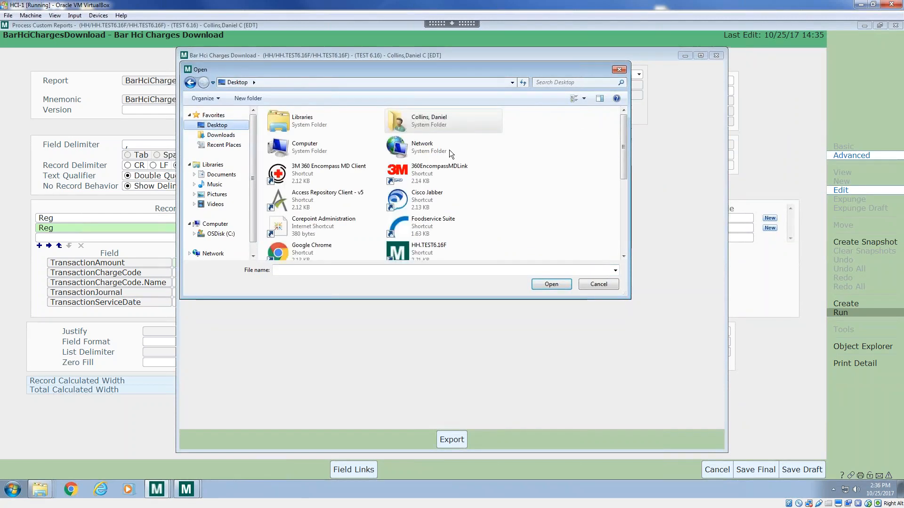
drag(623, 148, 619, 227)
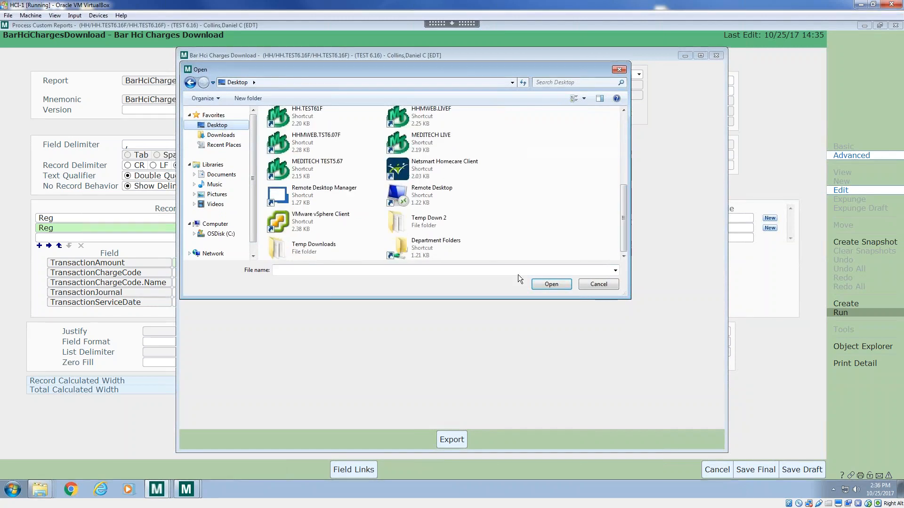
click(421, 224)
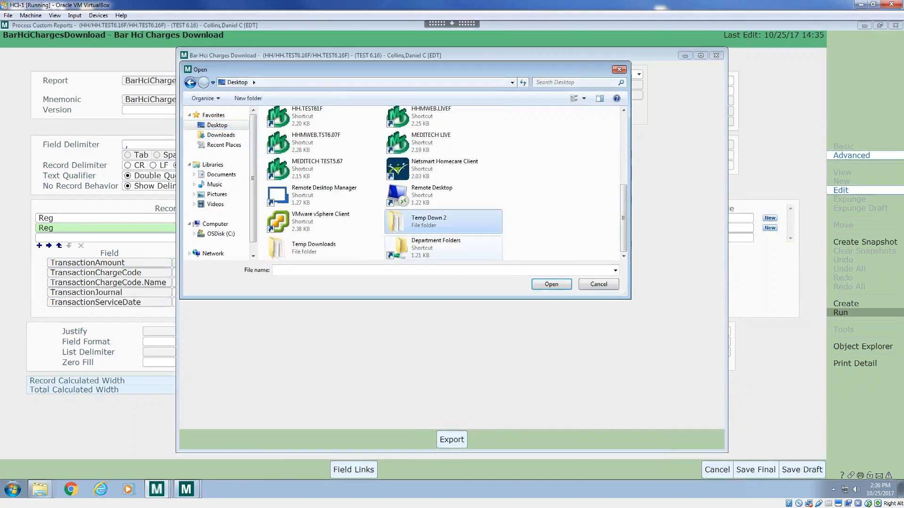
click(541, 283)
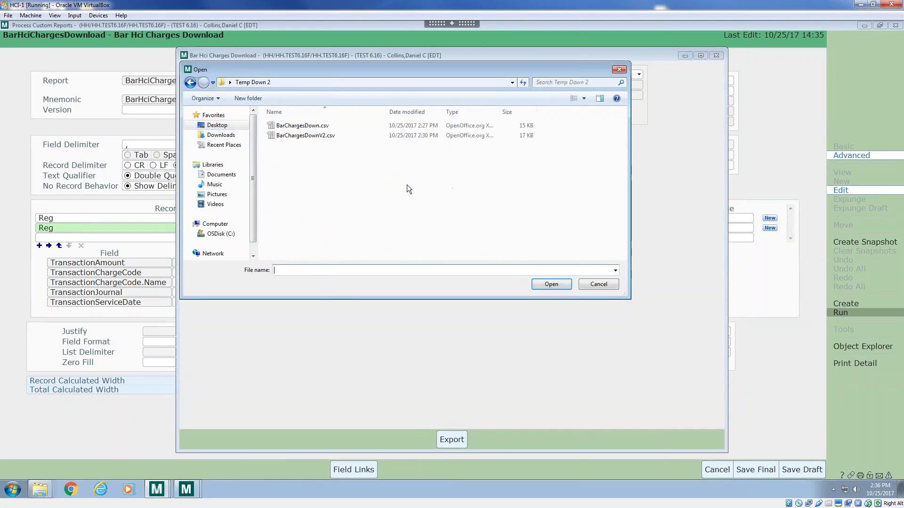
Name the export file BarChargesDownV3.csv, based on the BarChargesDownV2.csv name, and agree to create it.
click(327, 137)
double_click(321, 271)
double_click(322, 271)
click(324, 271)
key(BackSpace)
text(3)
key(Return)
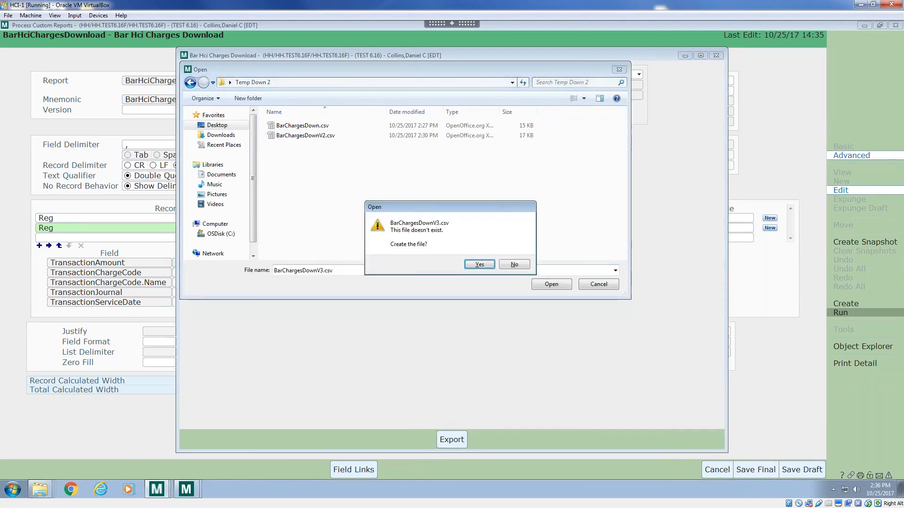
key(Return)
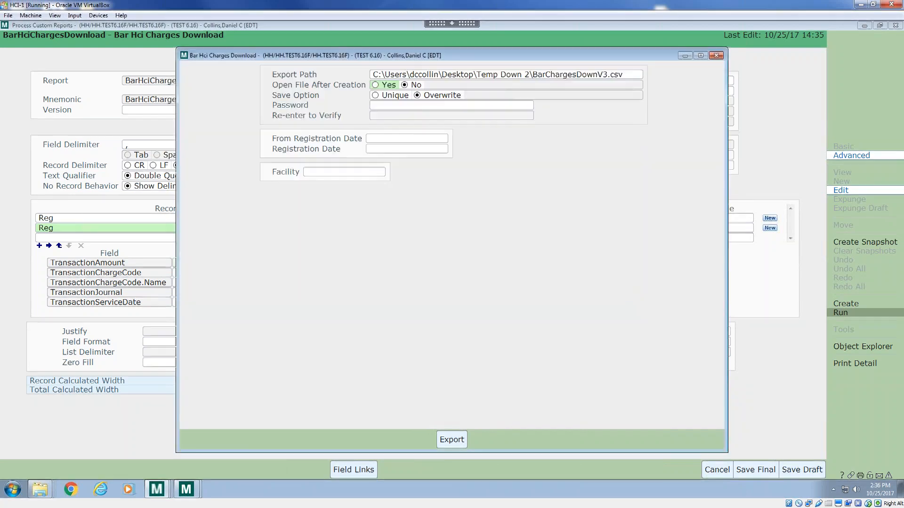
Set the From Registration Date to T-30, the Registration Date to T and the Facility to HH, and export the report.
click(381, 106)
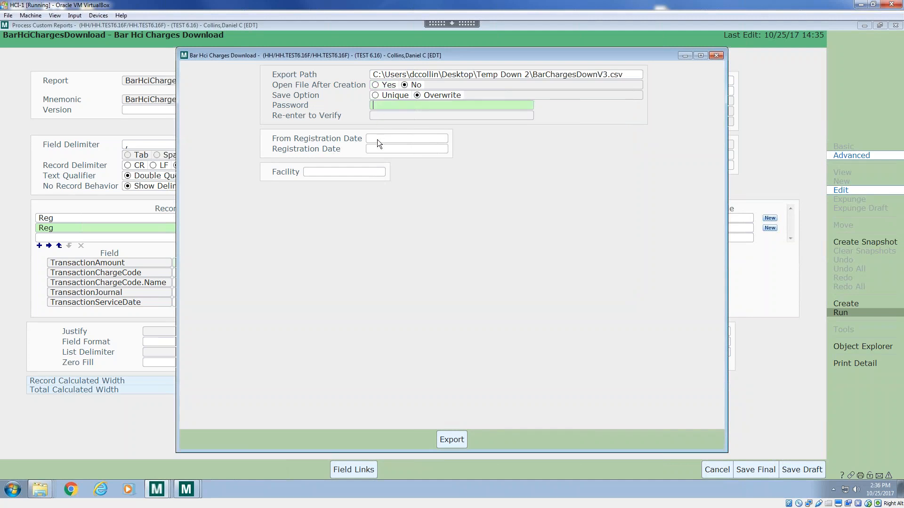
click(377, 139)
text(T-30)
key(Tab)
text(t)
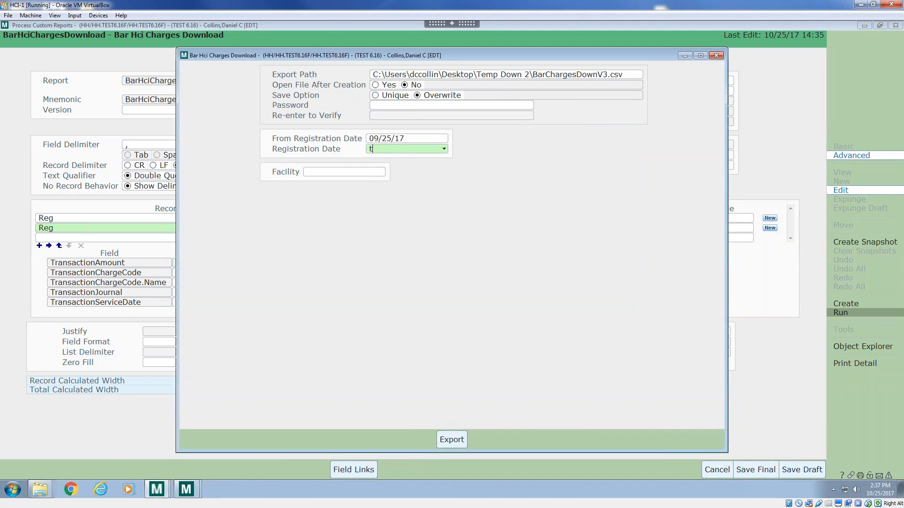
key(Tab)
click(382, 172)
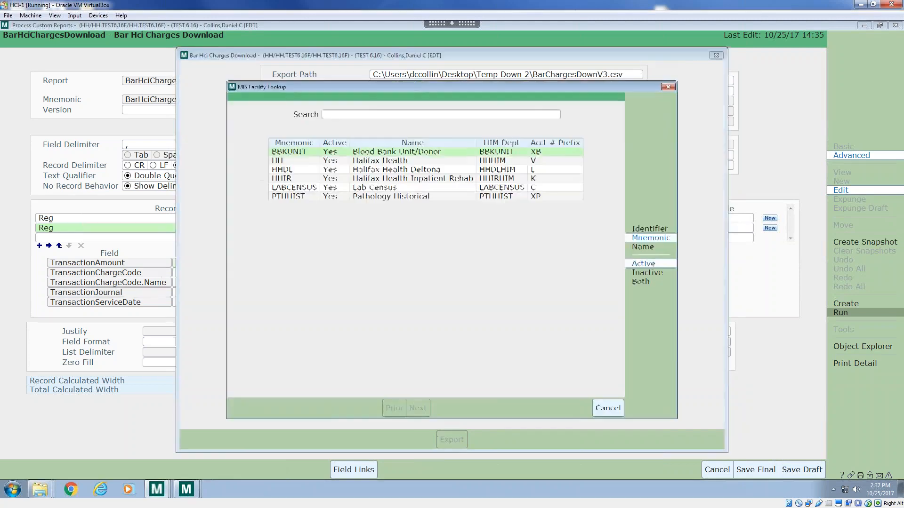
key(Up)
key(Return)
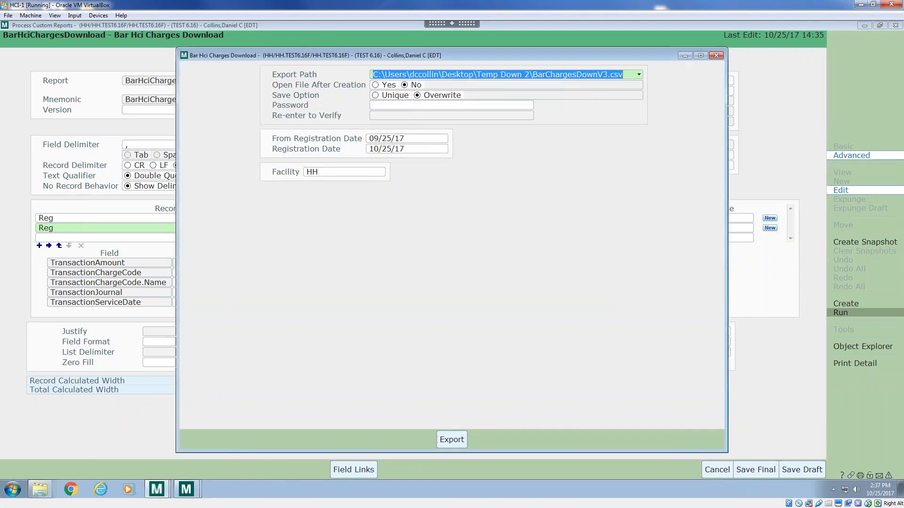
click(452, 440)
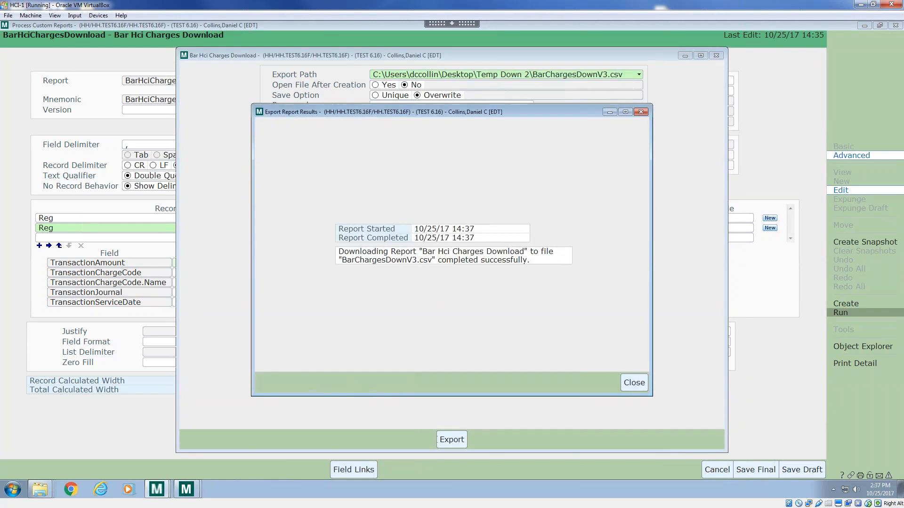
Open BarChargesDownV3.csv from the Temp Down 2 folder in OpenOffice Calc, accepting the comma-separated import settings.
click(40, 490)
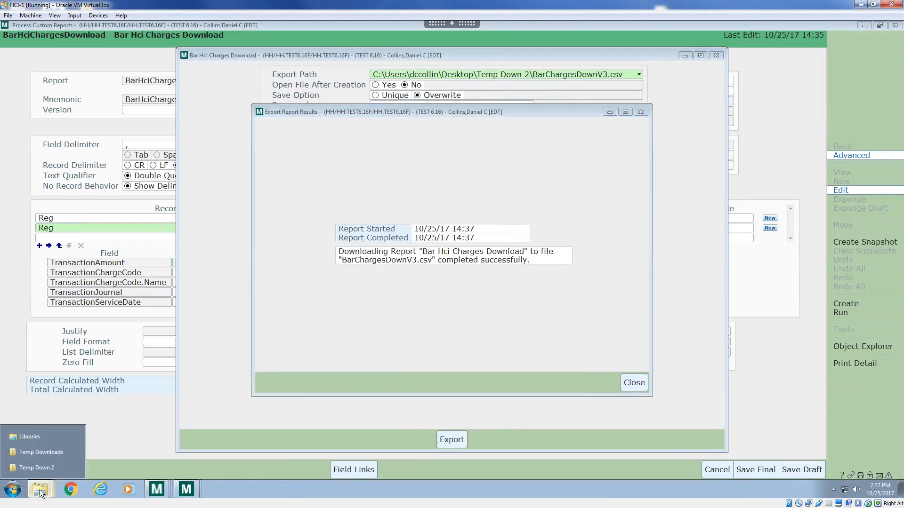
click(41, 471)
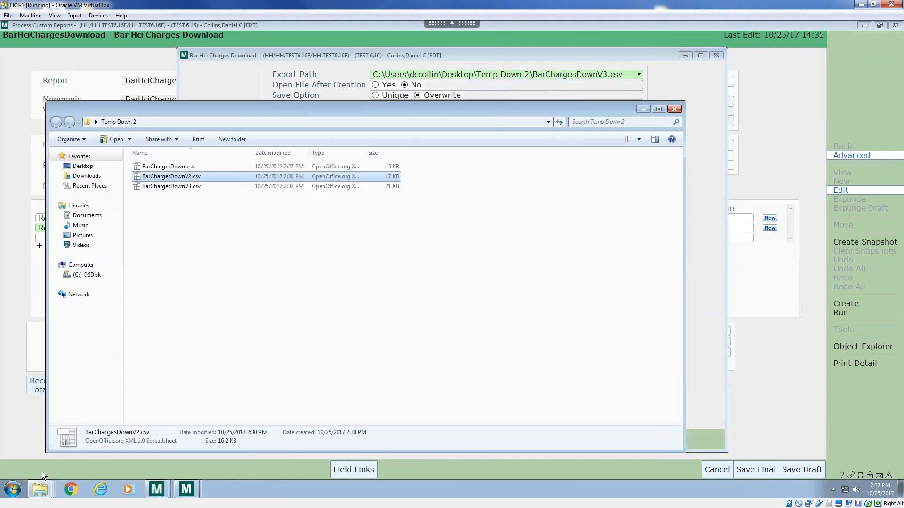
click(193, 186)
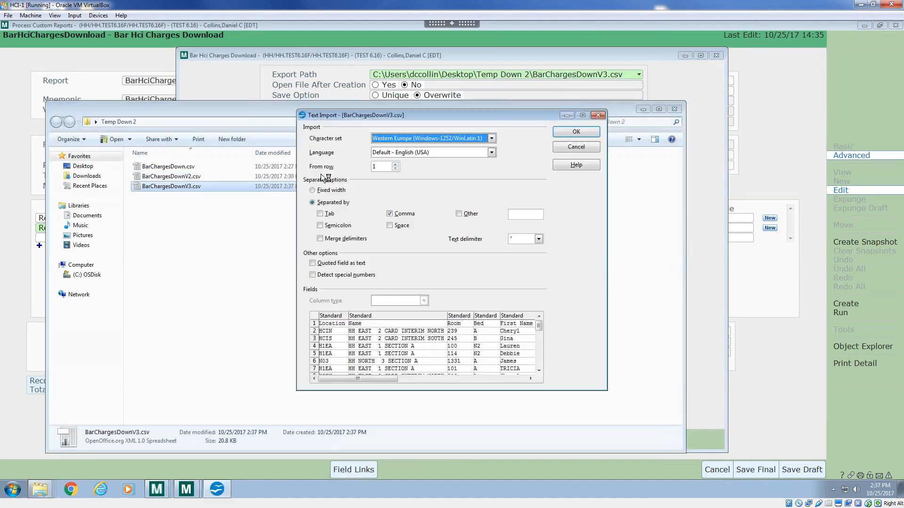
click(576, 132)
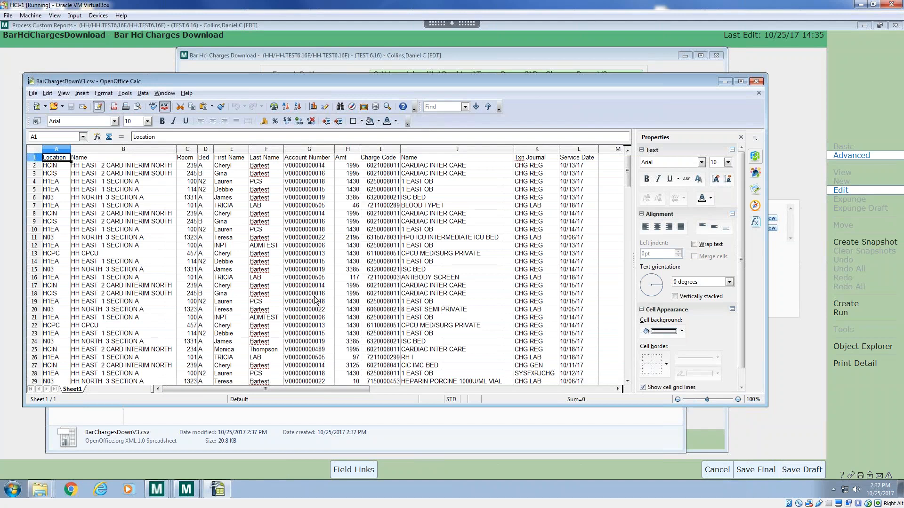
Close the BarChargesDownV3.csv spreadsheet and return to the BarHciChargesDownload report definition.
click(314, 295)
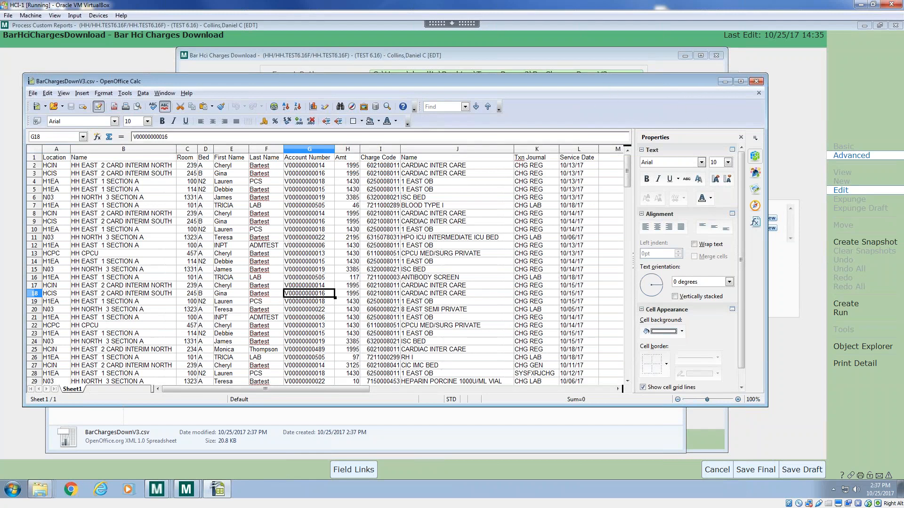
click(756, 81)
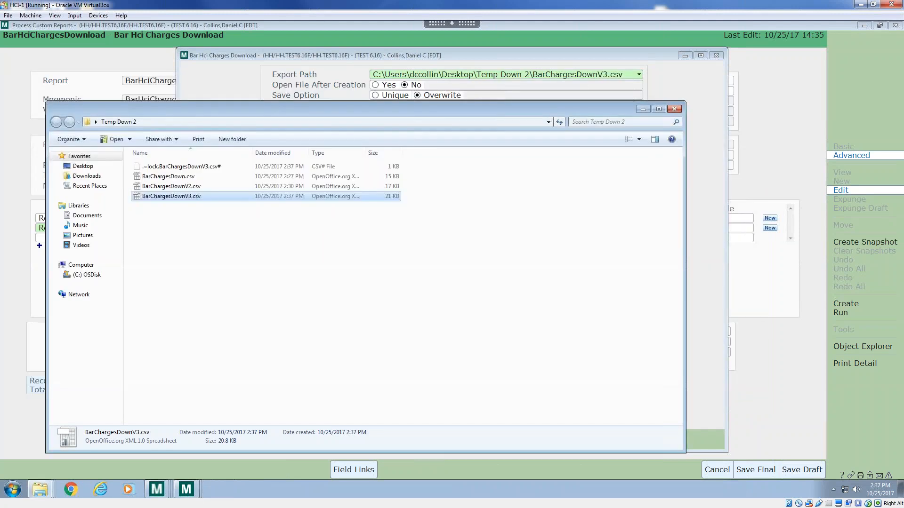
click(138, 43)
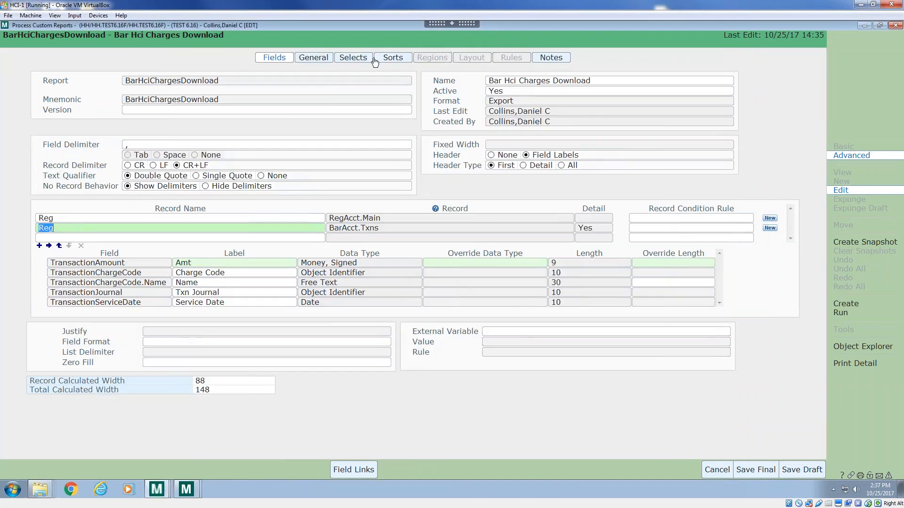
Add the Number field from BarAcct.Main as a second sort field of the report, searching for "number".
click(390, 62)
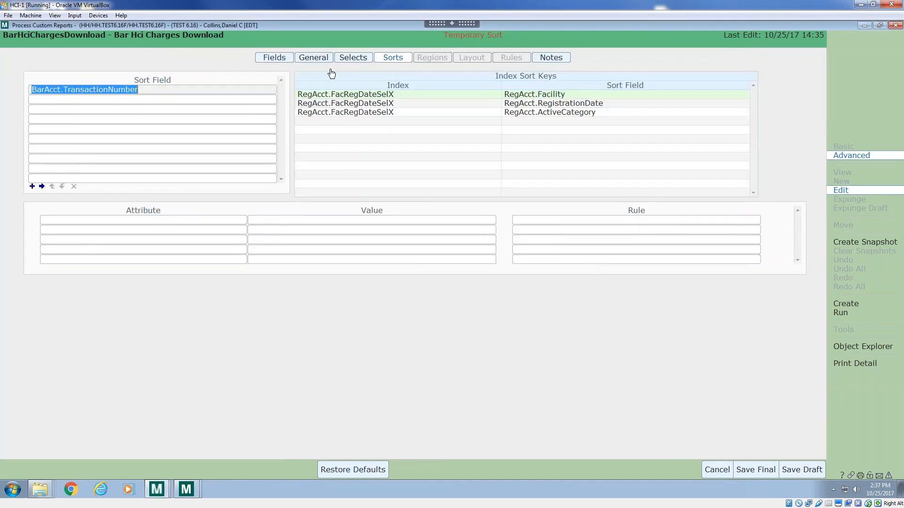
click(117, 99)
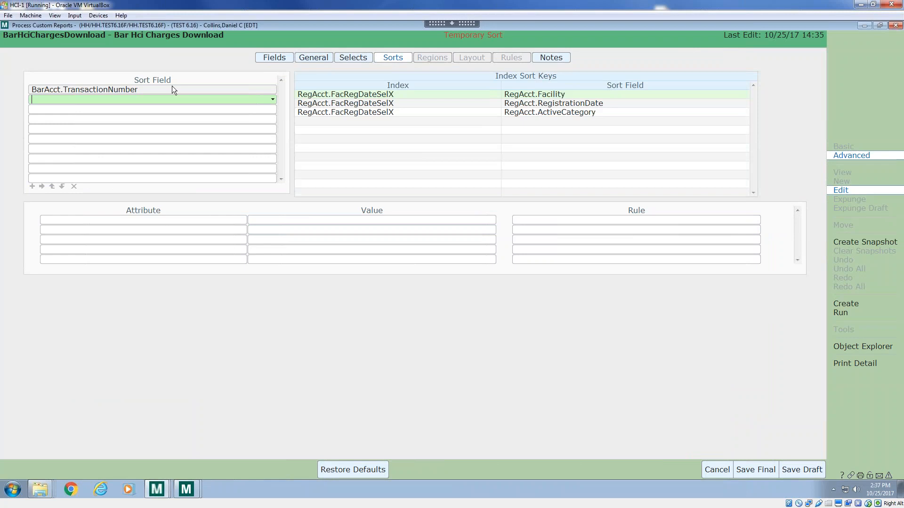
key(F9)
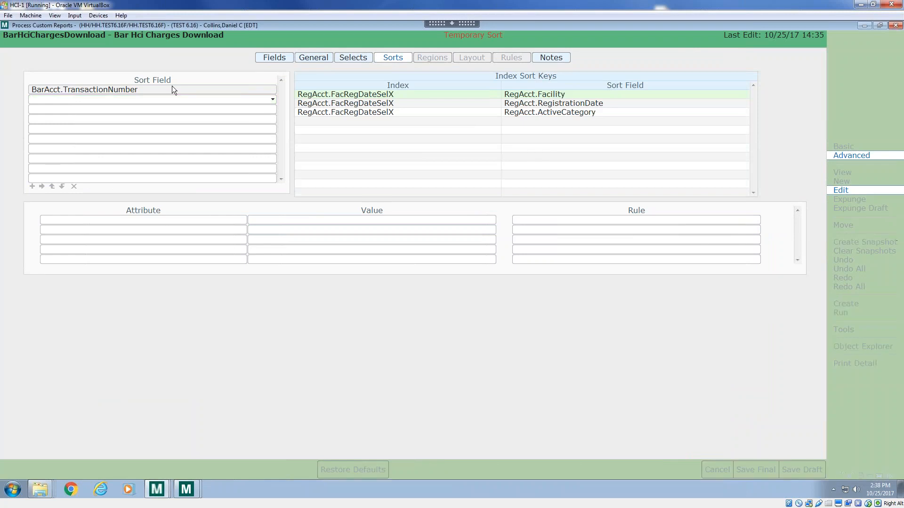
text(number)
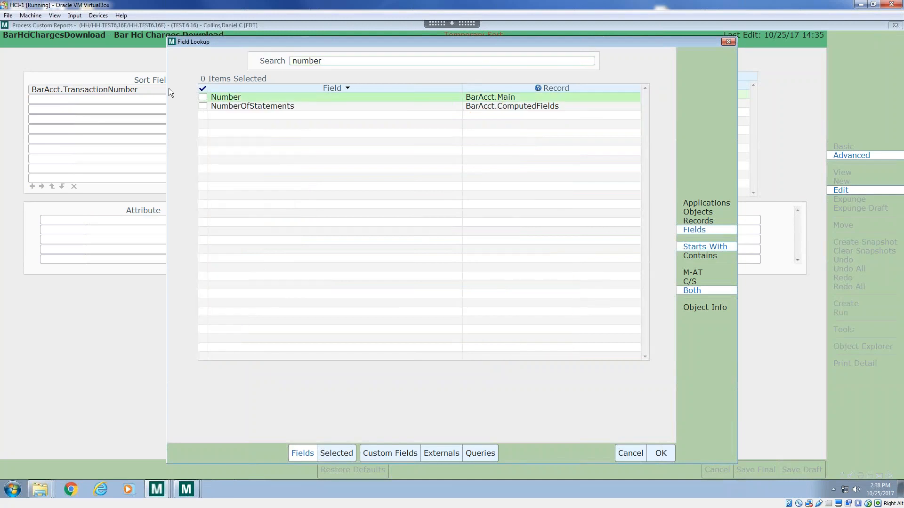
click(202, 97)
click(654, 452)
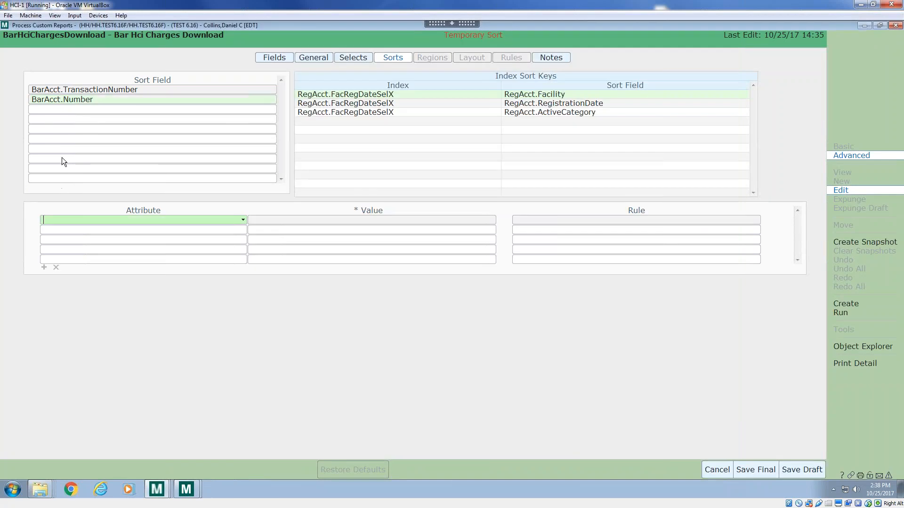
Move BarAcct.Number above BarAcct.TransactionNumber in the sort order.
click(73, 99)
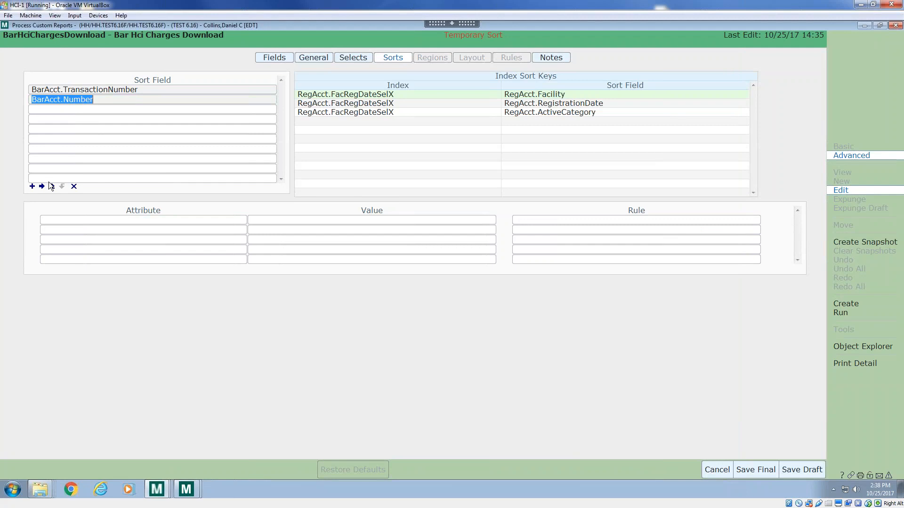
click(52, 186)
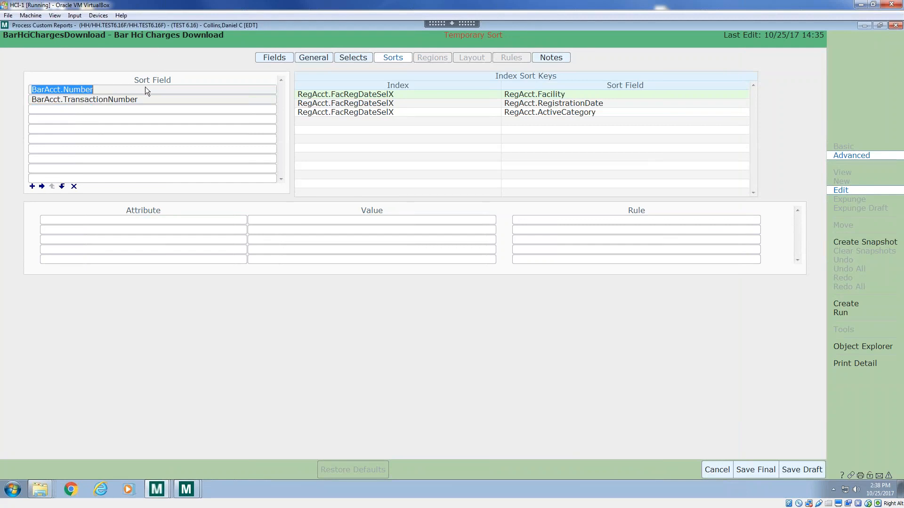
click(138, 100)
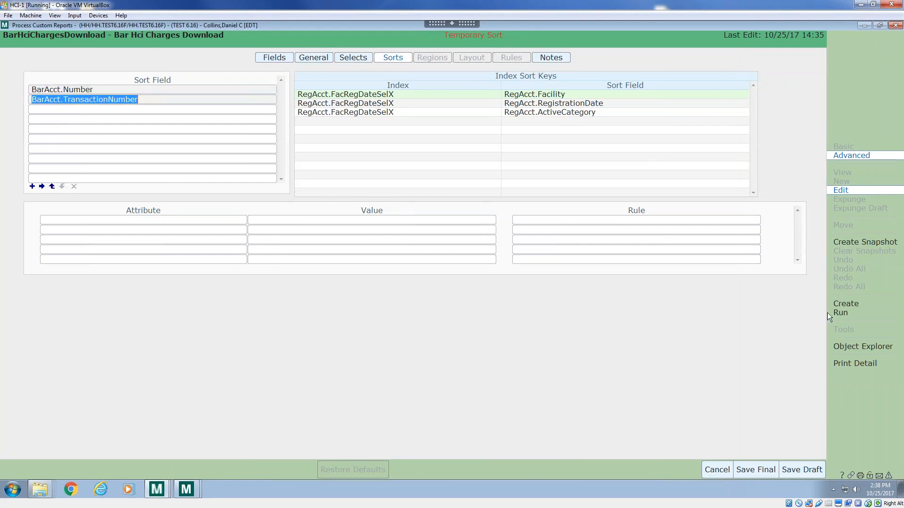
Create the report, agreeing to update its final version, and close the results window of the previous export.
click(842, 311)
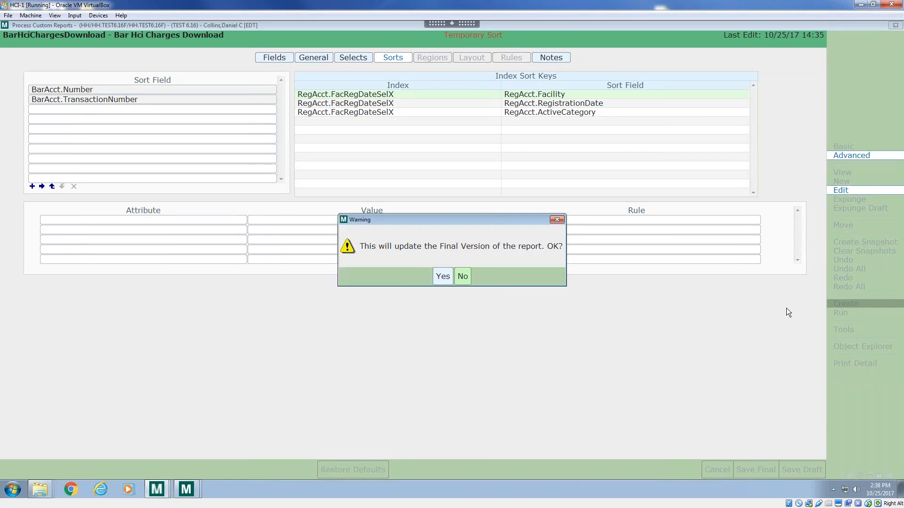
click(443, 277)
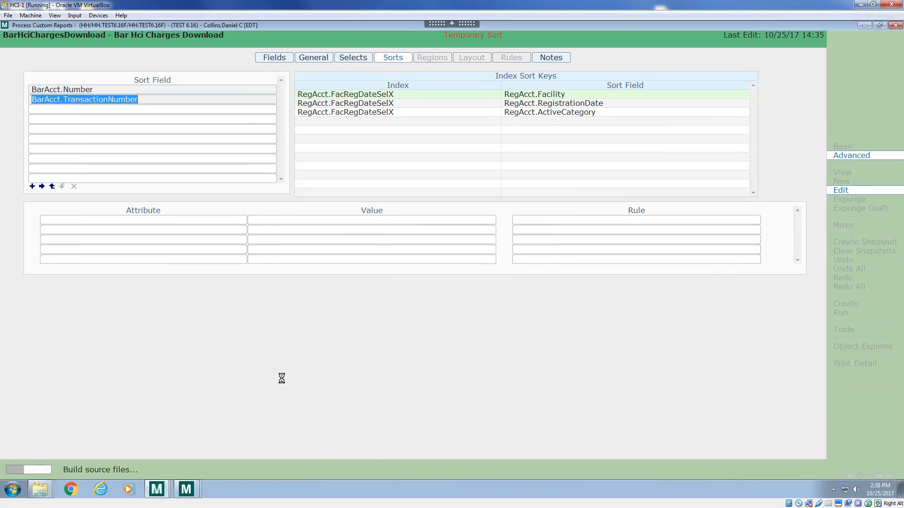
click(156, 497)
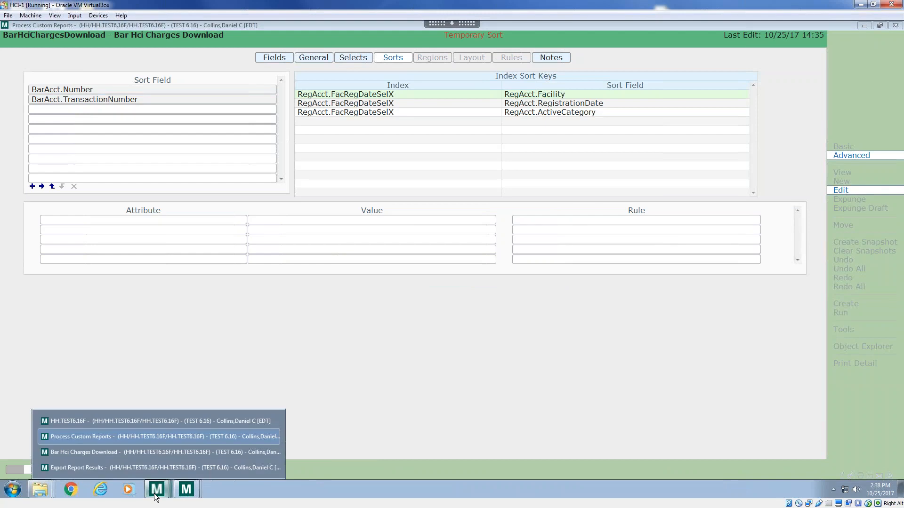
click(157, 469)
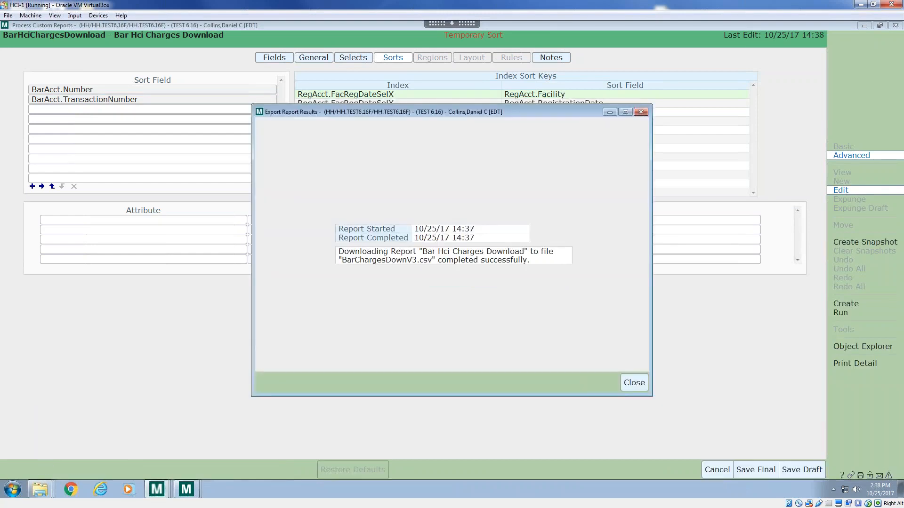
click(644, 112)
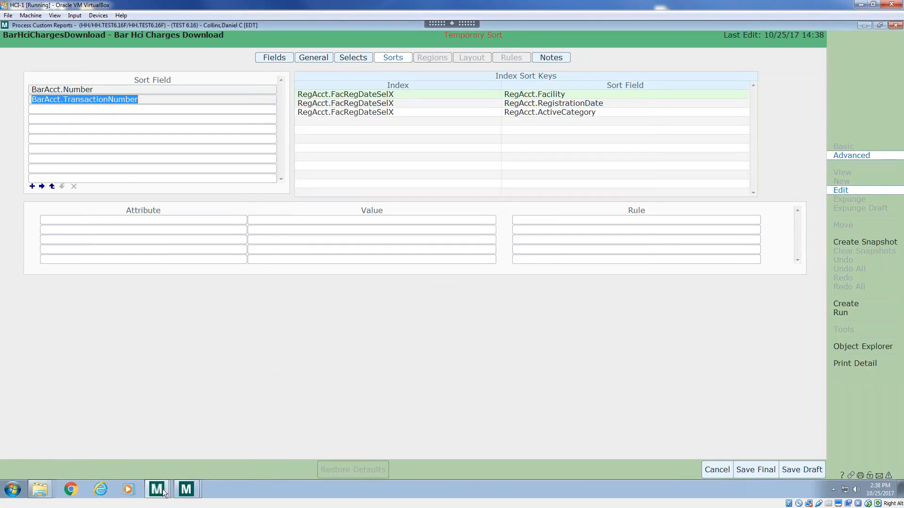
Return to the open Bar Hci Charges Download run window, change the export file name to BarChargesDownV4.csv and export the report.
click(163, 489)
click(127, 457)
click(156, 491)
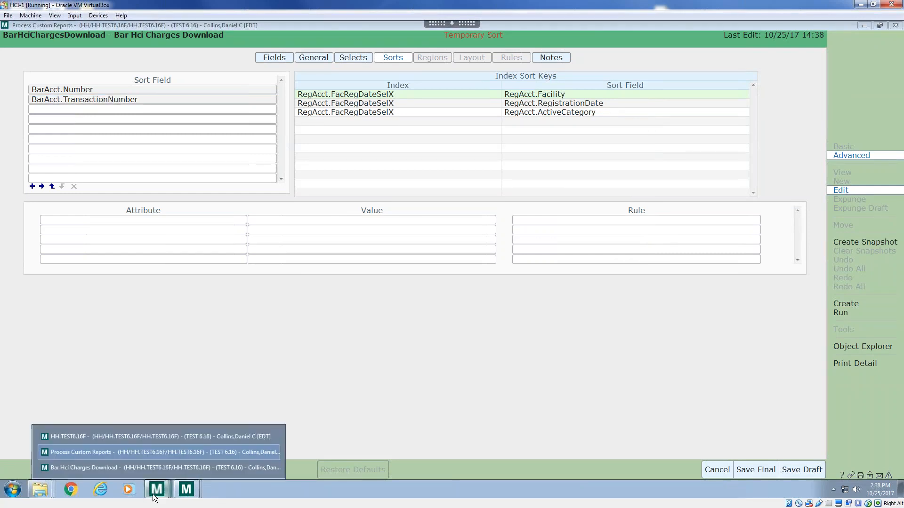
click(136, 469)
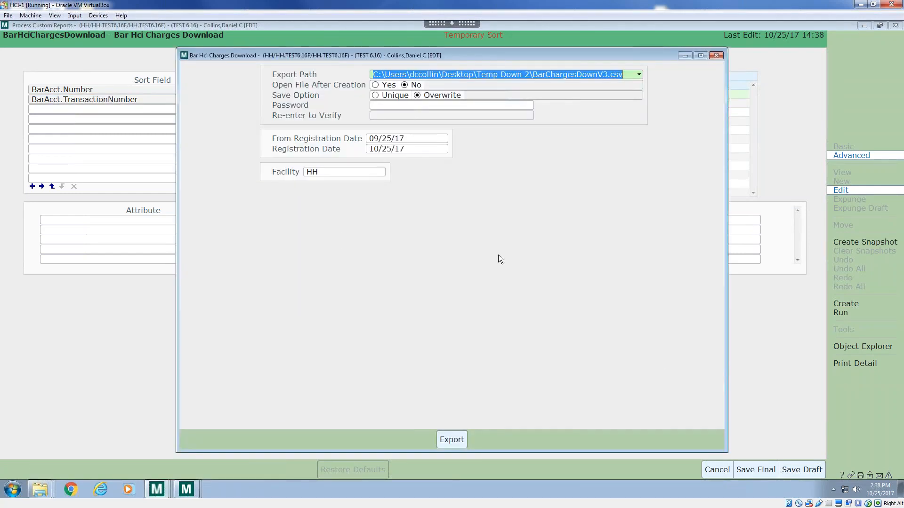
click(608, 75)
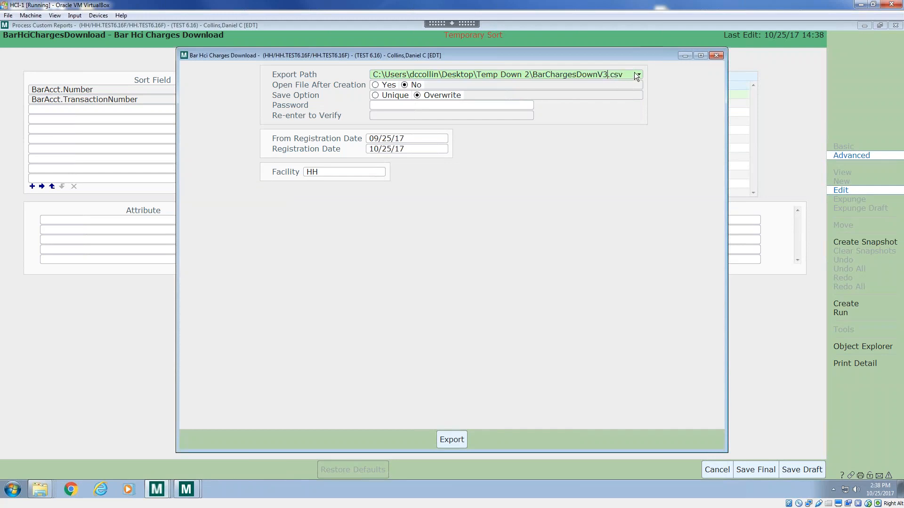
key(BackSpace)
text(4)
click(451, 440)
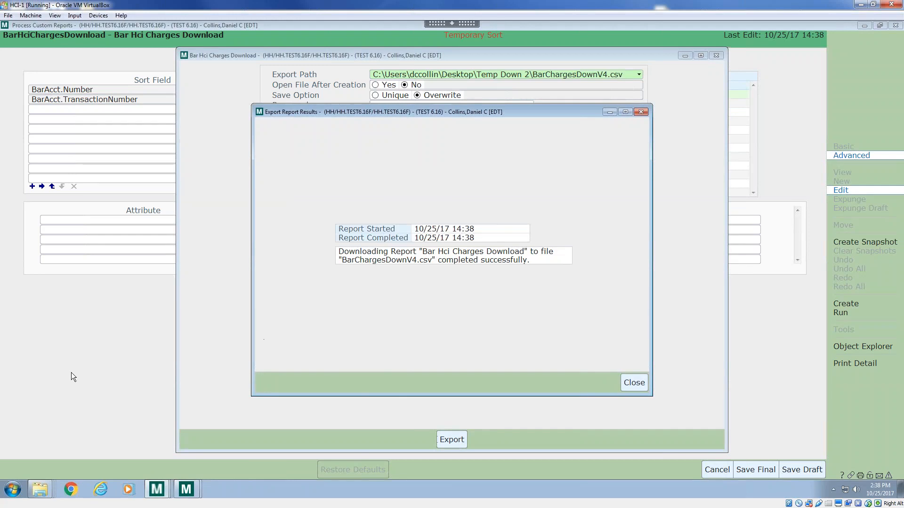
Open BarChargesDownV4.csv from the Temp Down 2 folder in OpenOffice Calc with comma separation and check the account grouping, amounts and service dates.
mouse_move(43, 492)
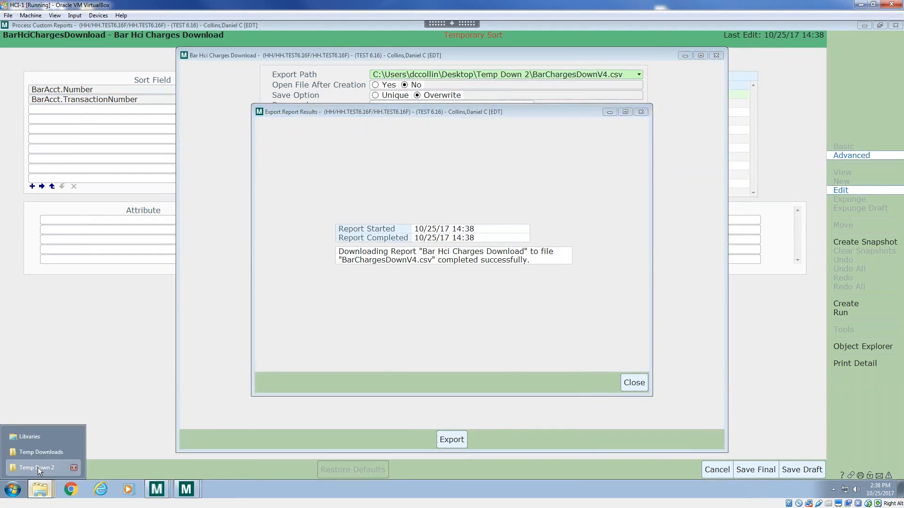
click(38, 468)
double_click(202, 197)
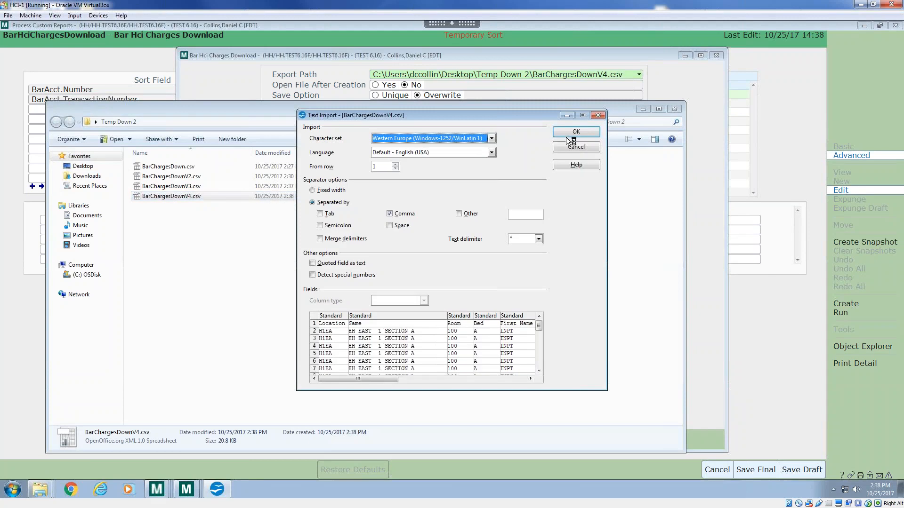
click(575, 134)
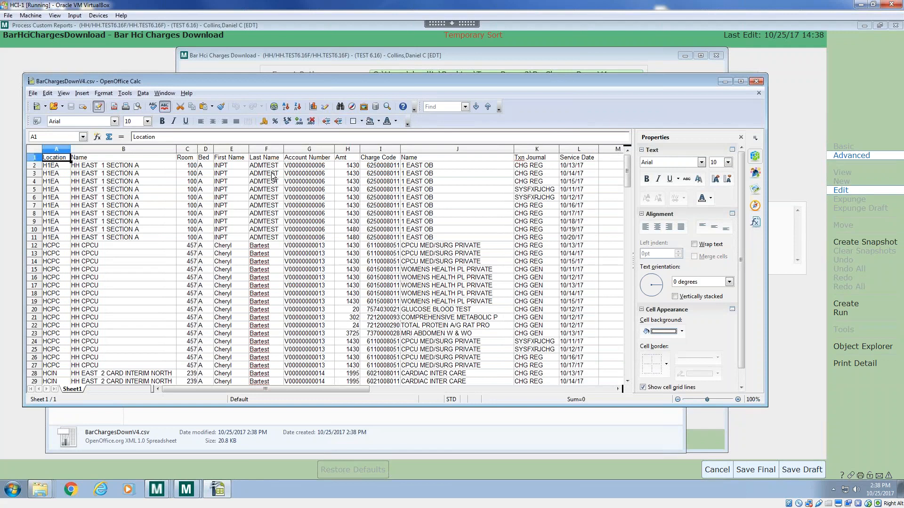
drag(146, 171, 304, 230)
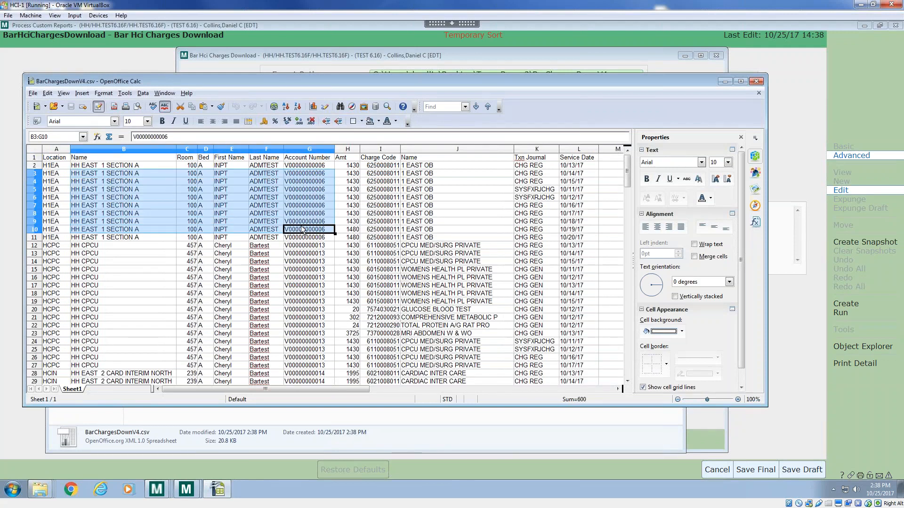
click(349, 207)
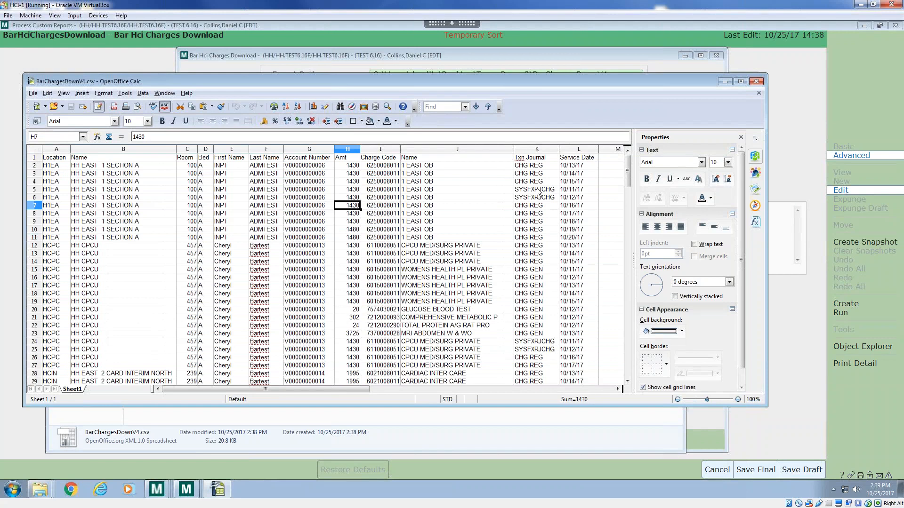
click(572, 173)
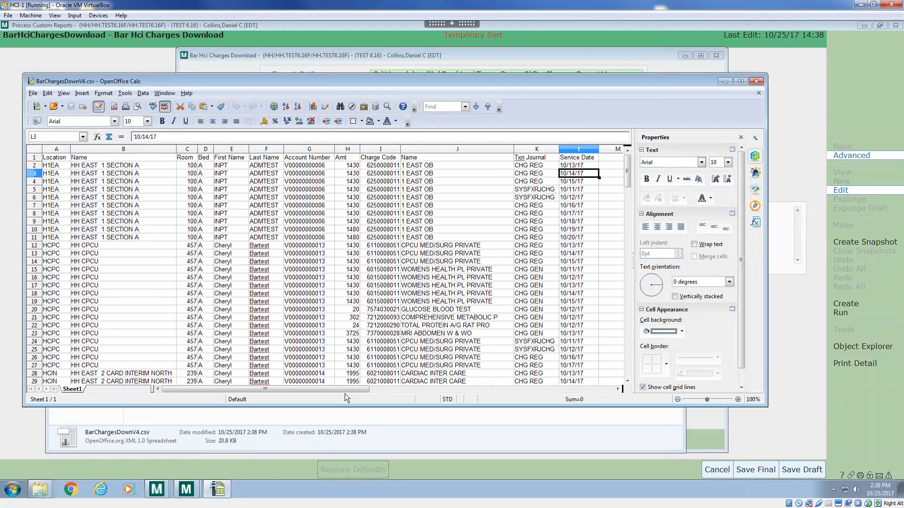
mouse_move(351, 391)
mouse_down()
mouse_move(439, 391)
mouse_move(351, 394)
mouse_up()
Format the Amt column as Percent with two decimal places.
click(347, 150)
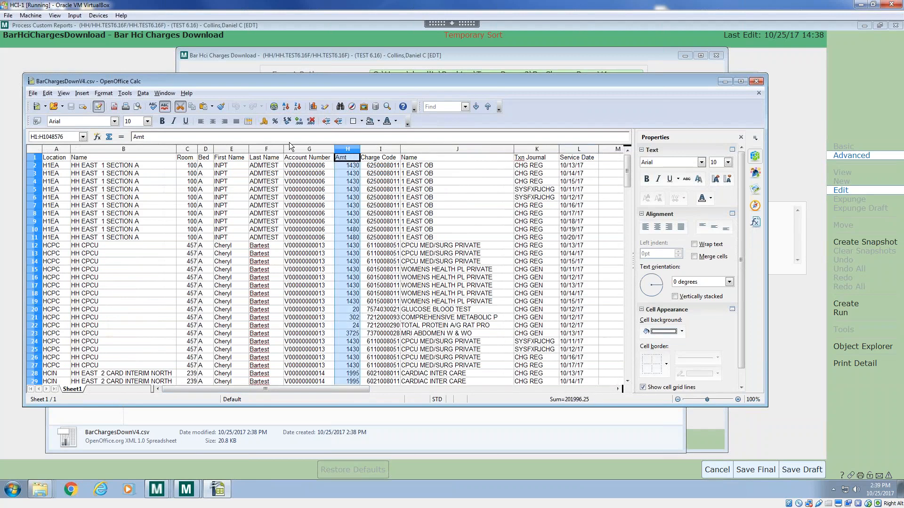
right_click(343, 151)
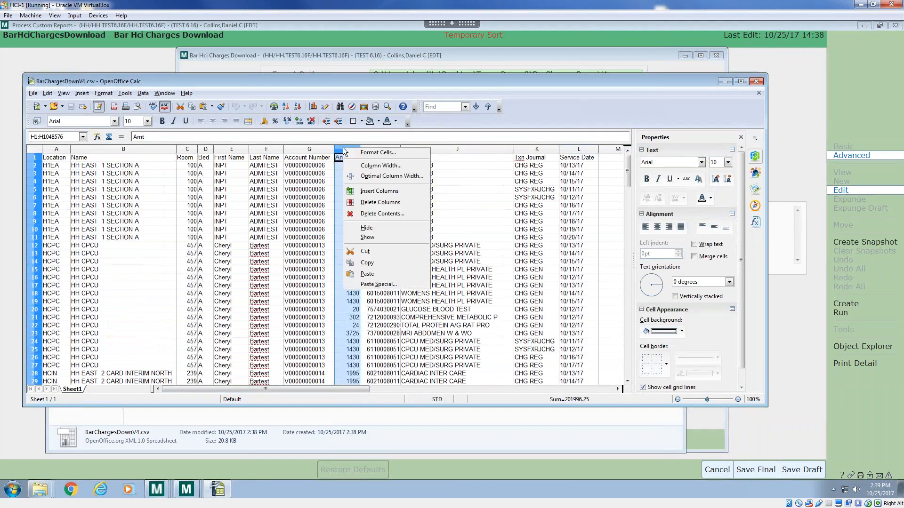
click(374, 154)
click(356, 226)
click(476, 375)
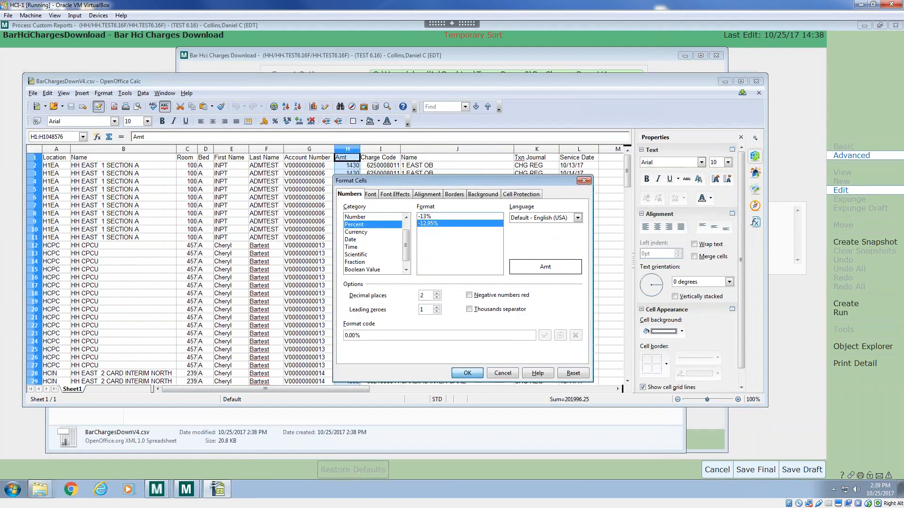
Fit the Amt column's width to its contents and format it as USD Currency with two decimals, a thousands separator and red negatives.
double_click(361, 150)
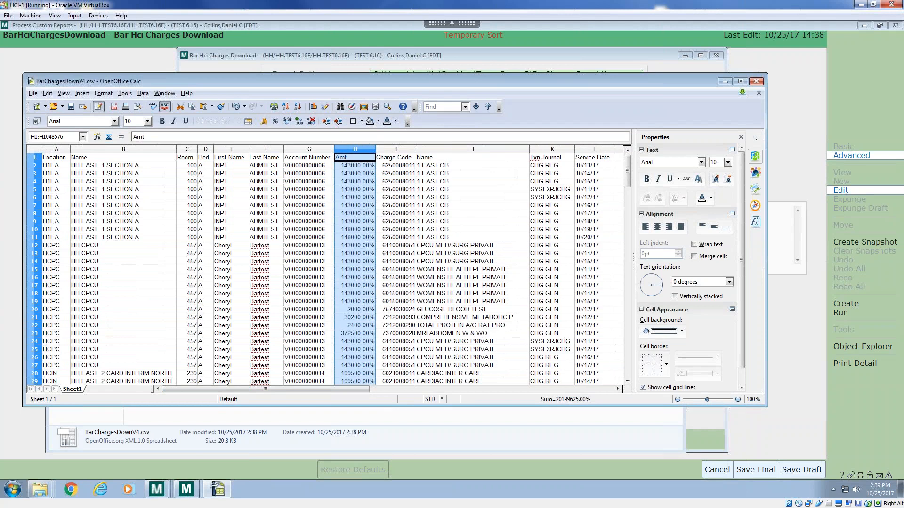
right_click(362, 154)
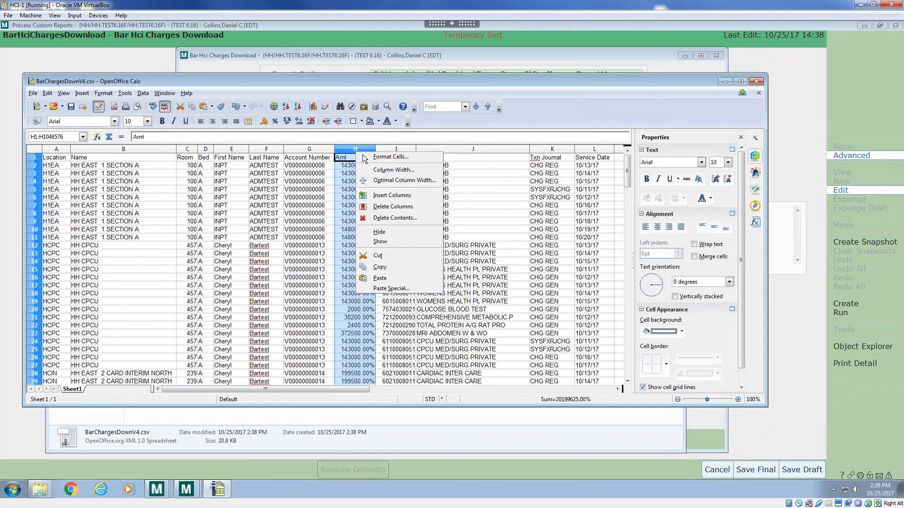
click(412, 160)
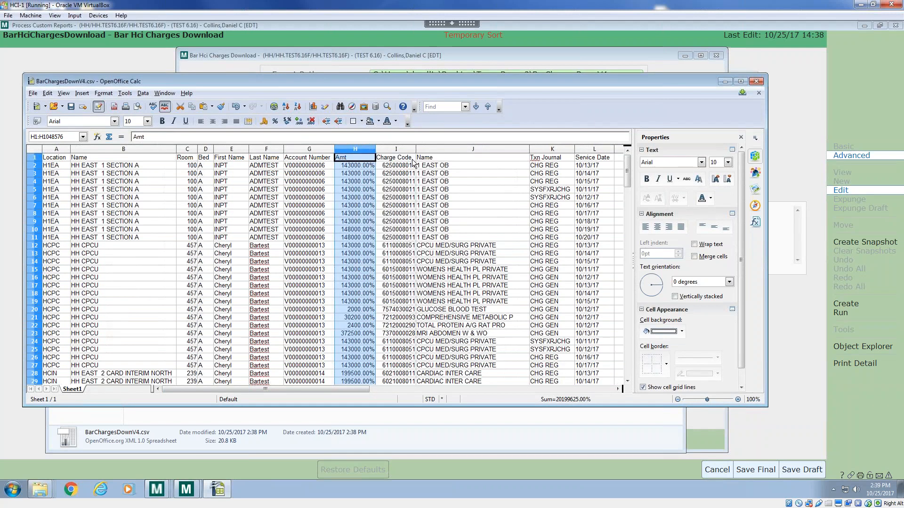
click(367, 226)
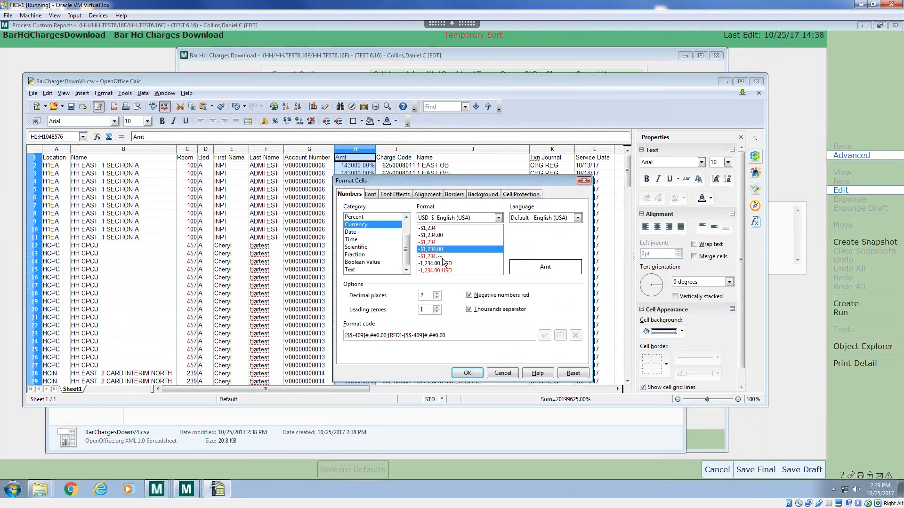
click(463, 372)
Look through the charge rows further down the sheet to check the amounts and the account grouping.
click(377, 318)
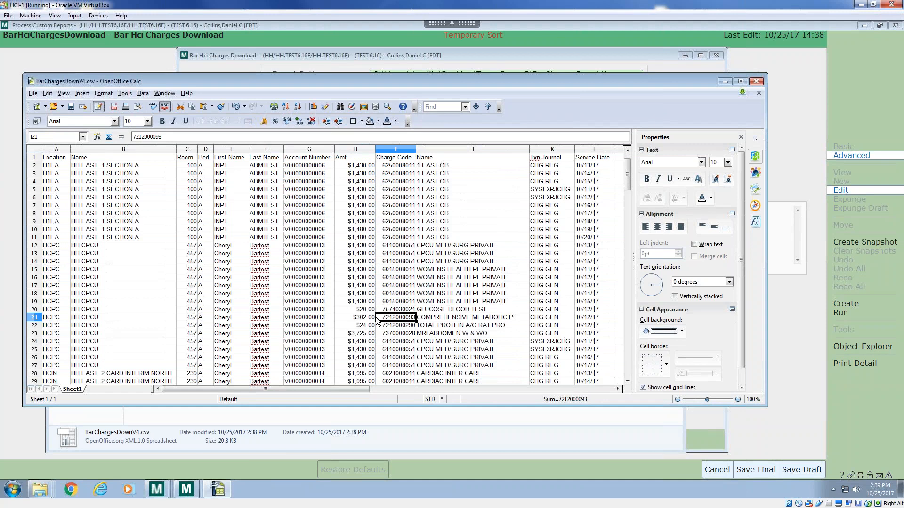
scroll(377, 320, down, 1)
scroll(377, 320, down, 9)
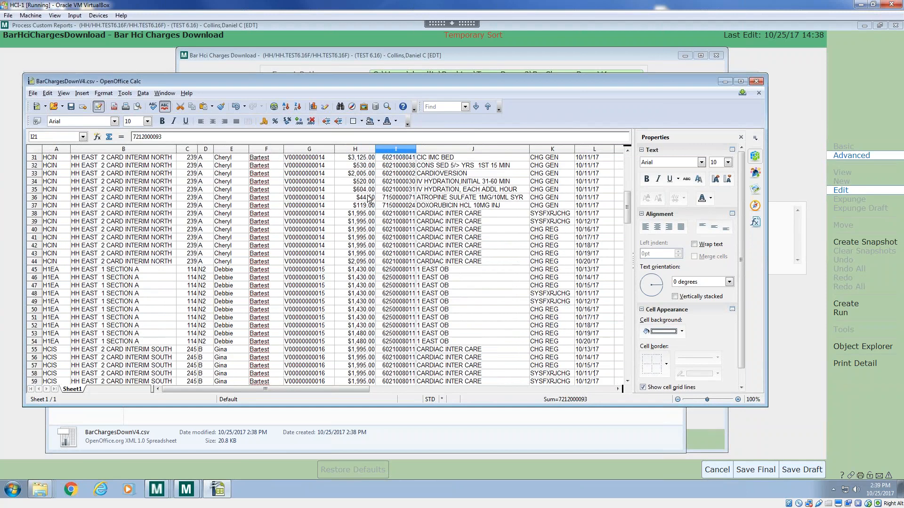
Check the atropine sulfate charge amount, return to the first charge rows and minimize the spreadsheet.
click(368, 197)
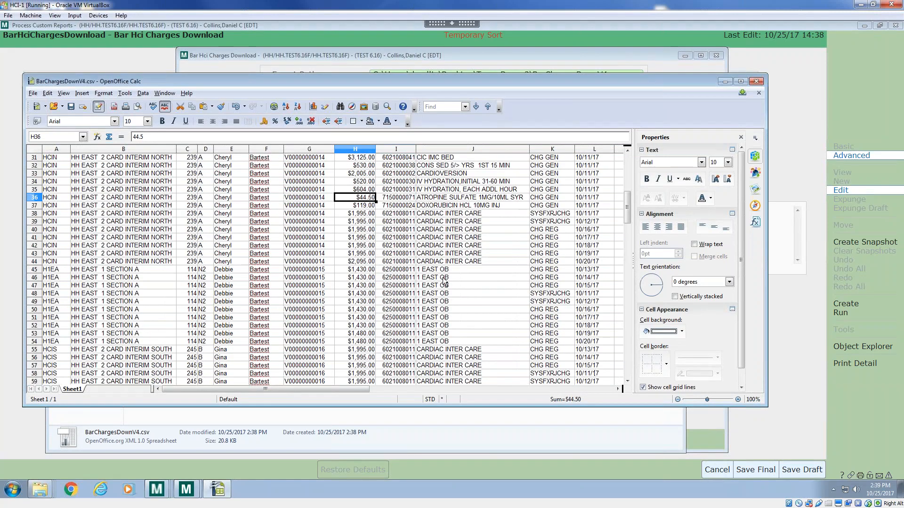
scroll(444, 281, up, 1)
scroll(445, 282, up, 9)
drag(627, 176, 607, 162)
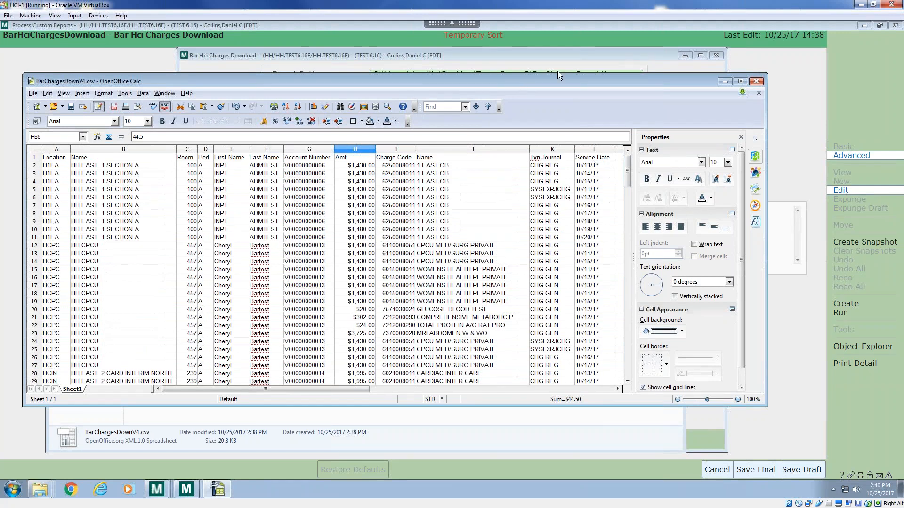
click(725, 85)
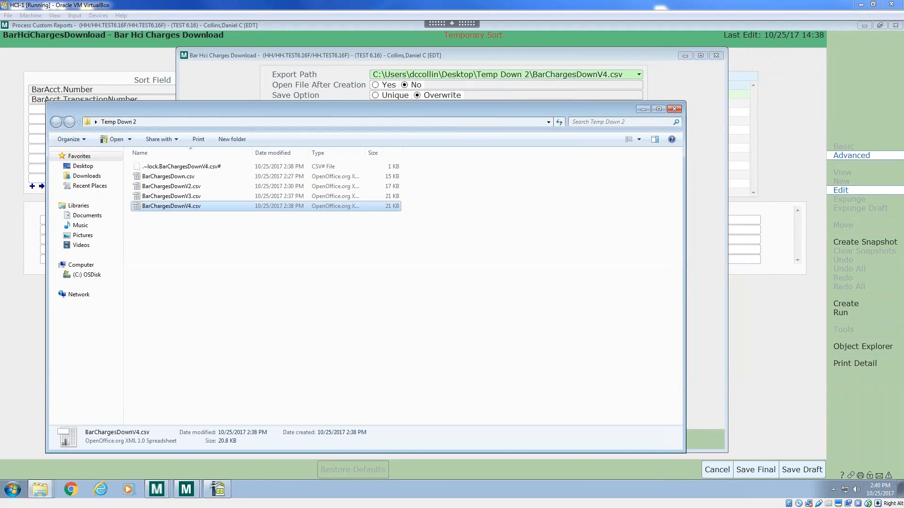
Switch to Chrome, open the Webinar Schedule on The HCI Solution website and look through the Educational Sessions topics and dates.
drag(0, 226, 444, 15)
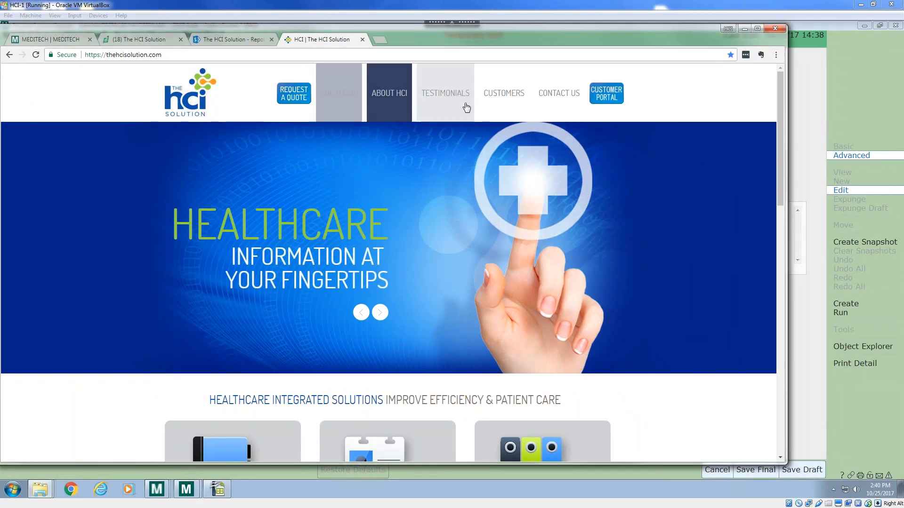
mouse_move(504, 95)
click(513, 155)
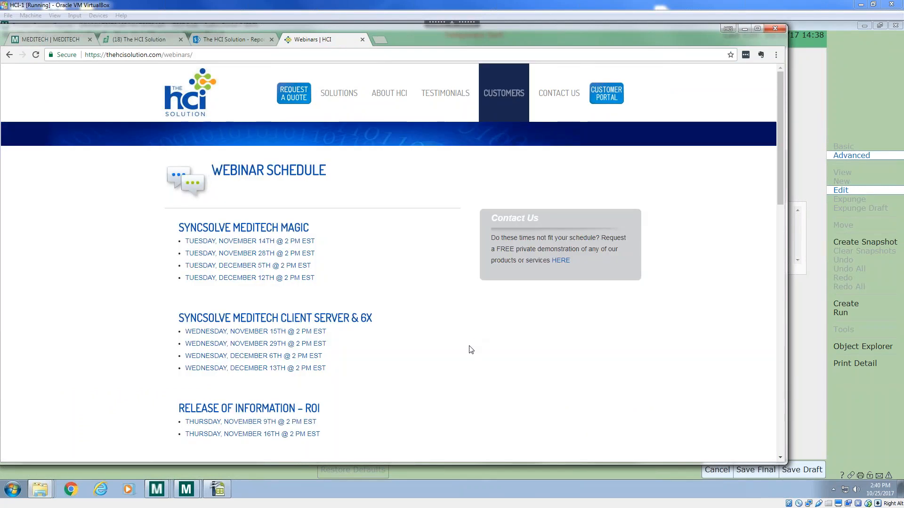
scroll(471, 348, down, 1)
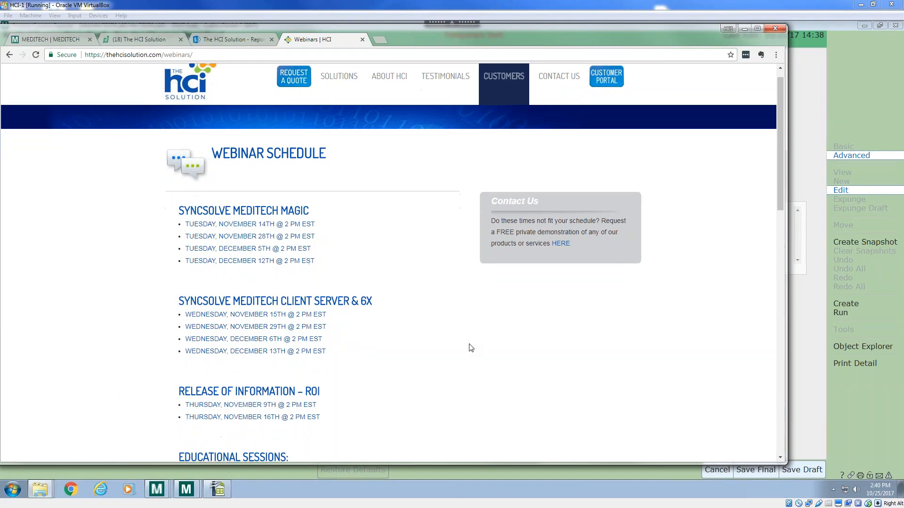
scroll(471, 348, down, 3)
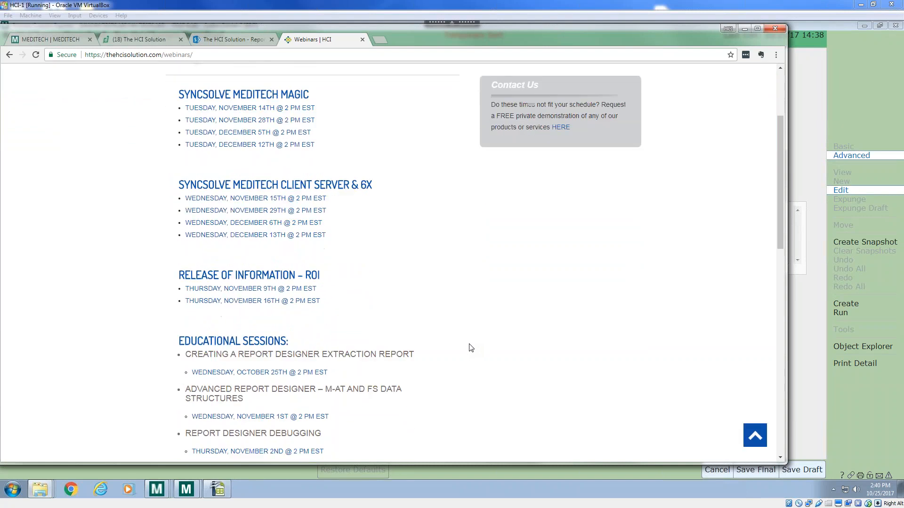
scroll(500, 310, down, 1)
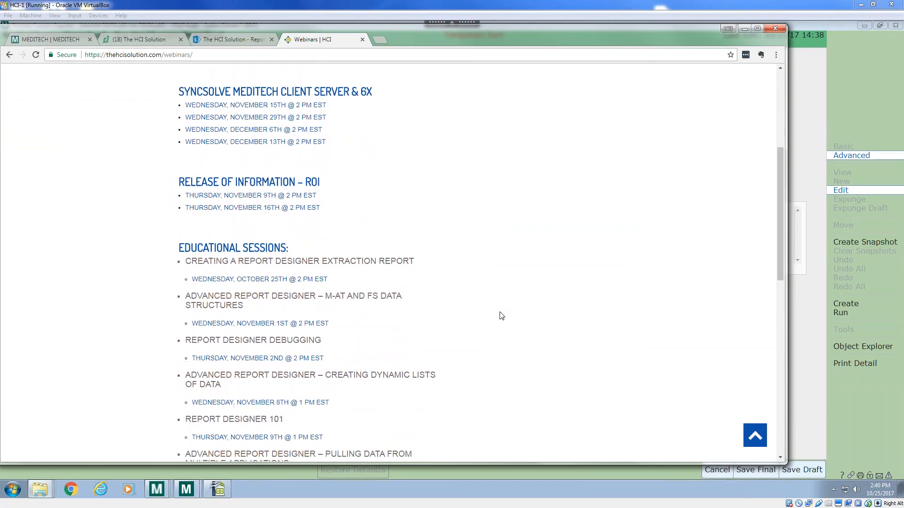
scroll(502, 315, down, 1)
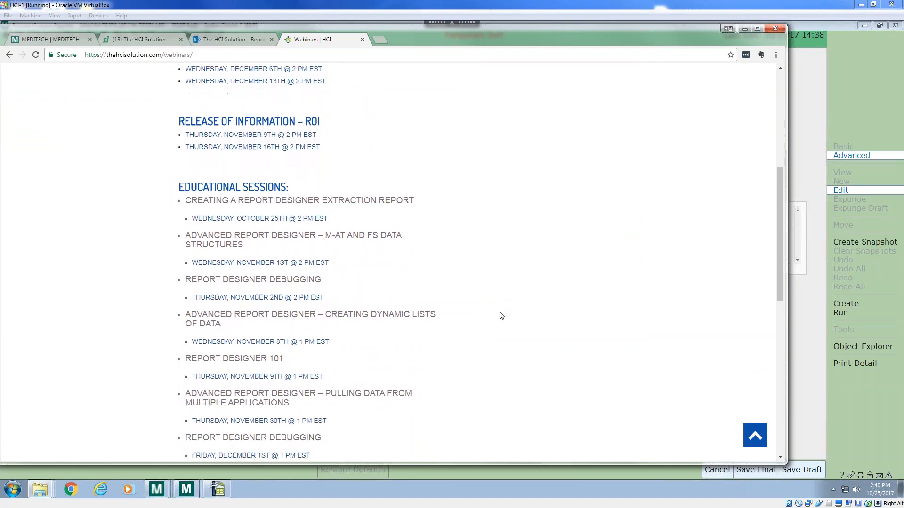
scroll(503, 315, down, 1)
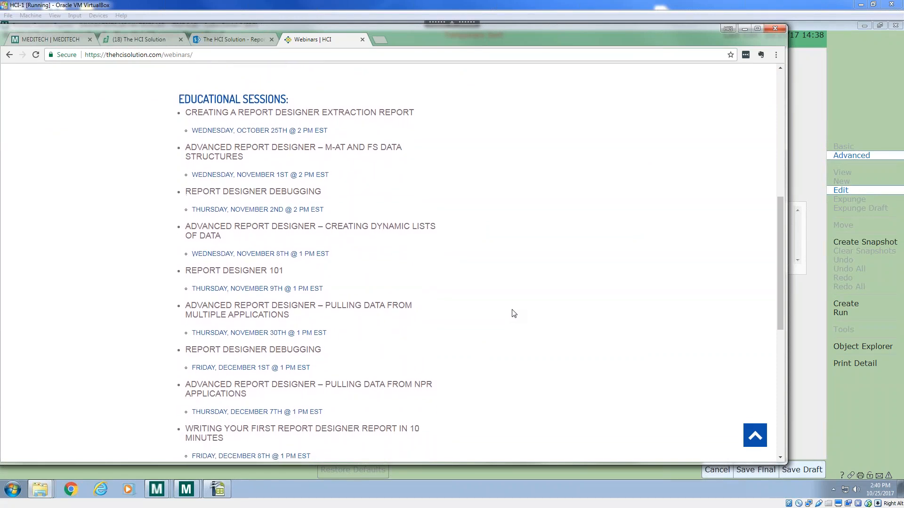
scroll(520, 313, down, 2)
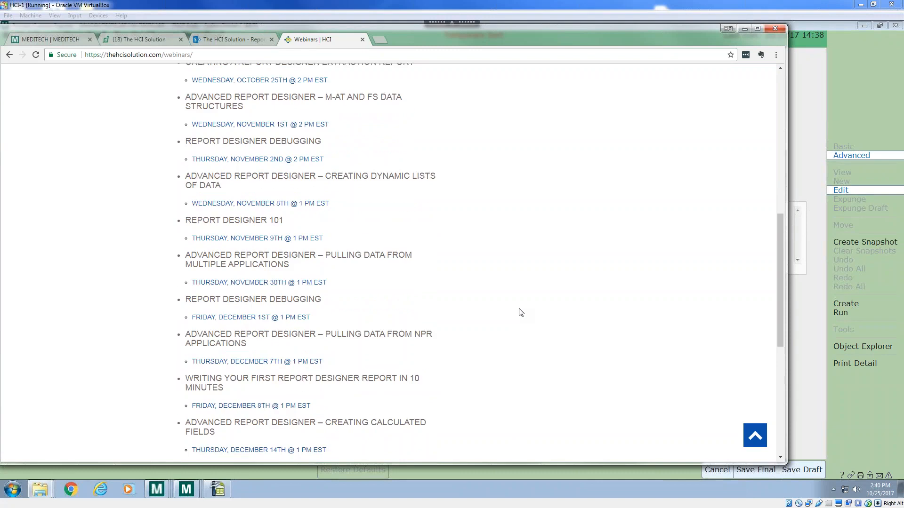
scroll(549, 317, down, 2)
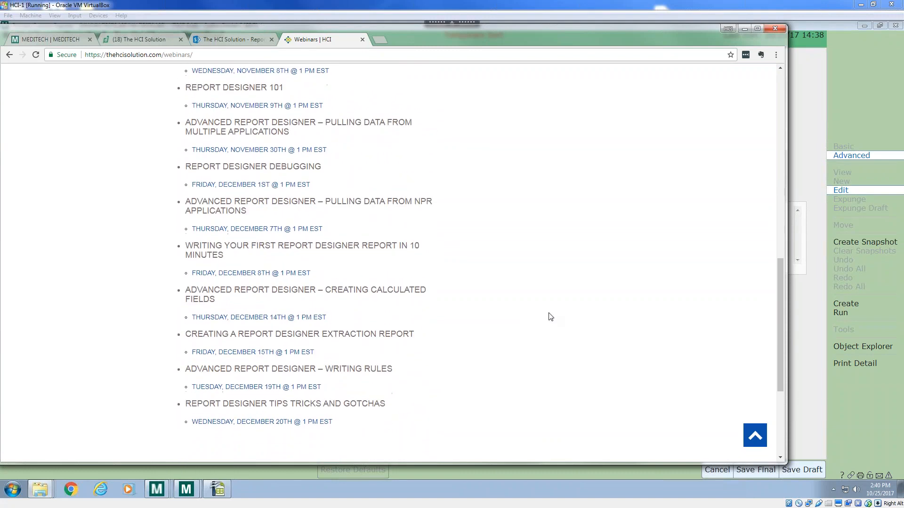